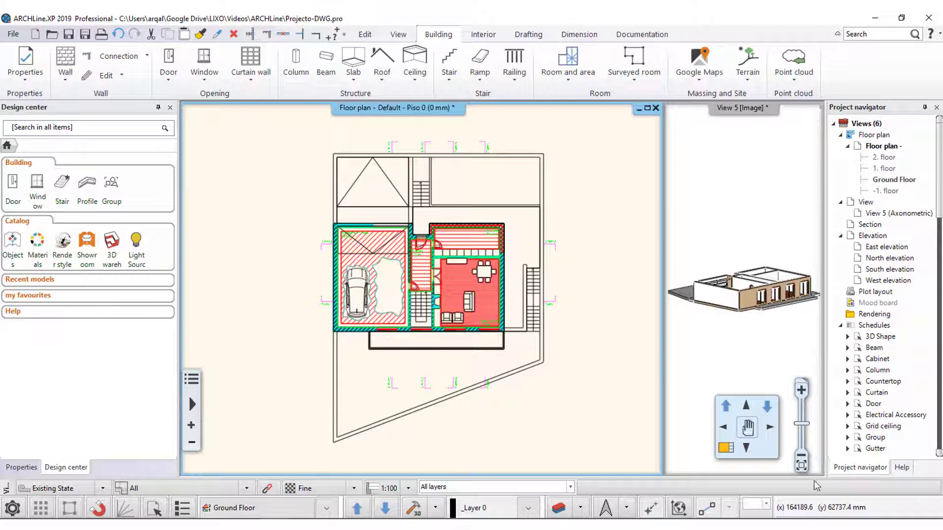
- Window-select the 25 house objects in the 3D view, then return to the floor plan
{"action": "left_click", "coordinate": [560, 511]}
{"action": "left_click", "coordinate": [779, 440]}
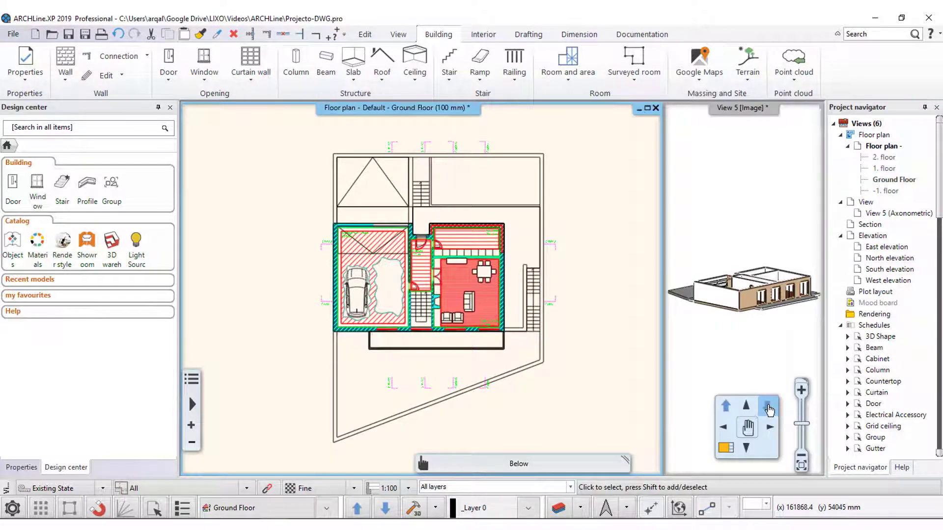
{"action": "left_click", "coordinate": [813, 246]}
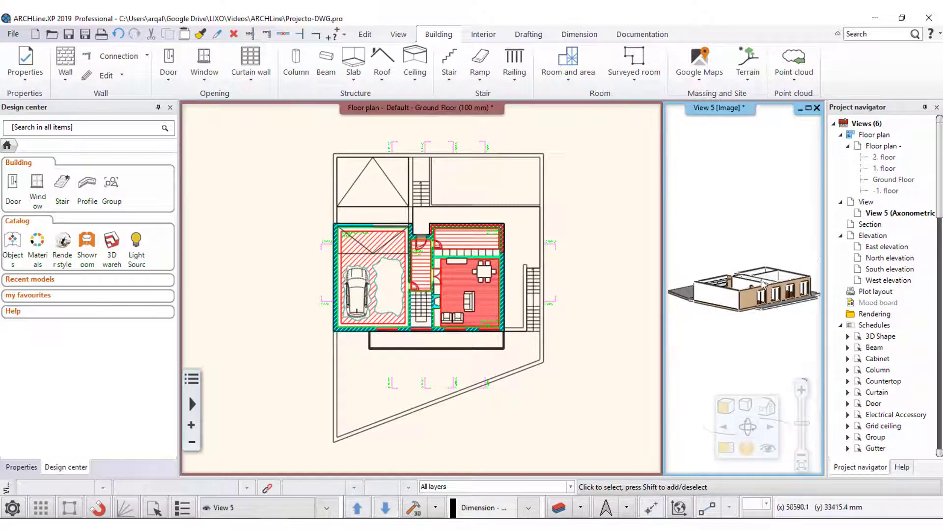
{"action": "left_click", "coordinate": [812, 246]}
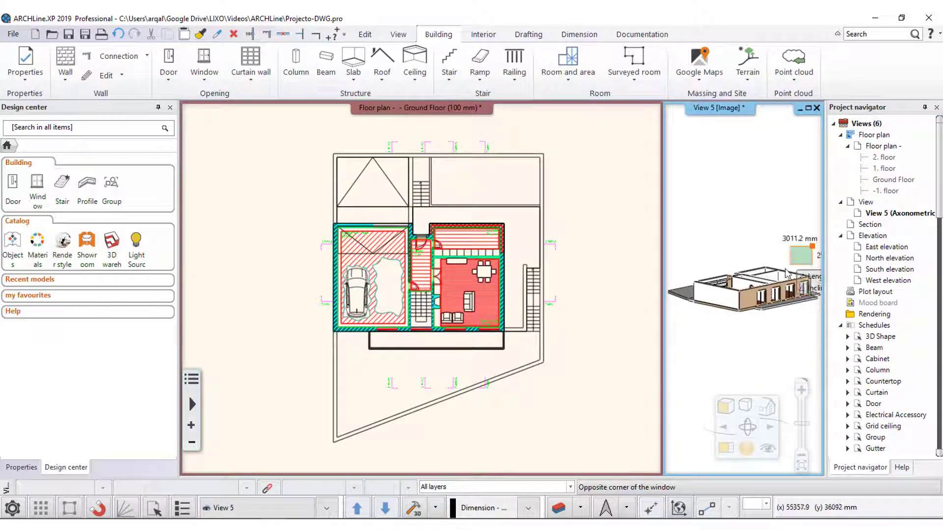
{"action": "left_click", "coordinate": [676, 320]}
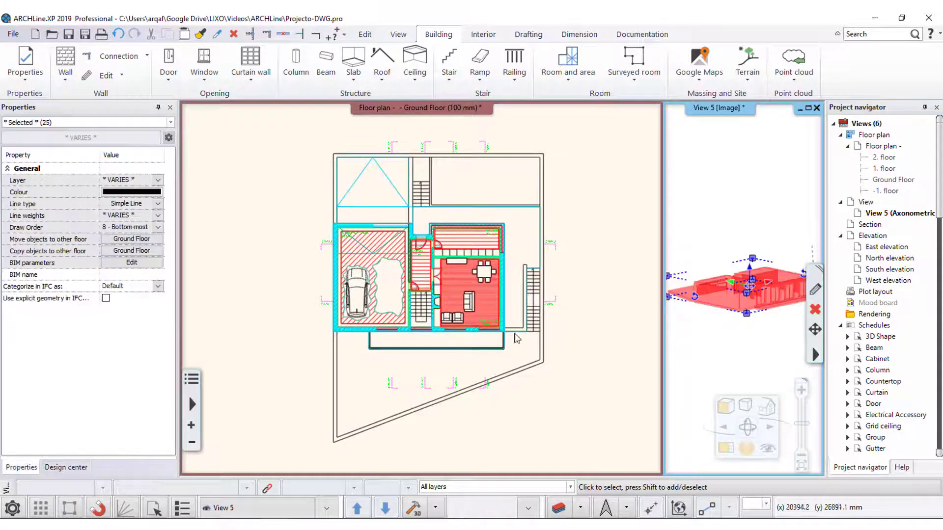
{"action": "left_click", "coordinate": [570, 393]}
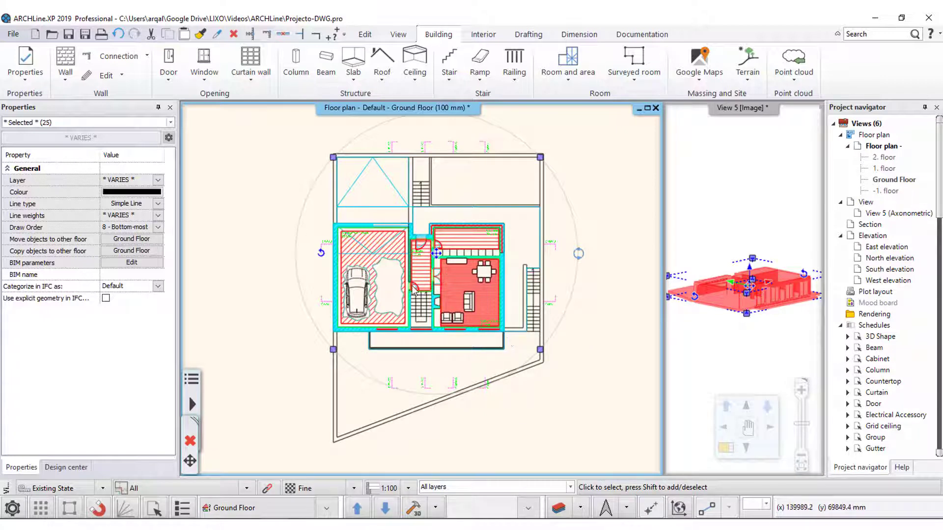
{"action": "left_click", "coordinate": [746, 221]}
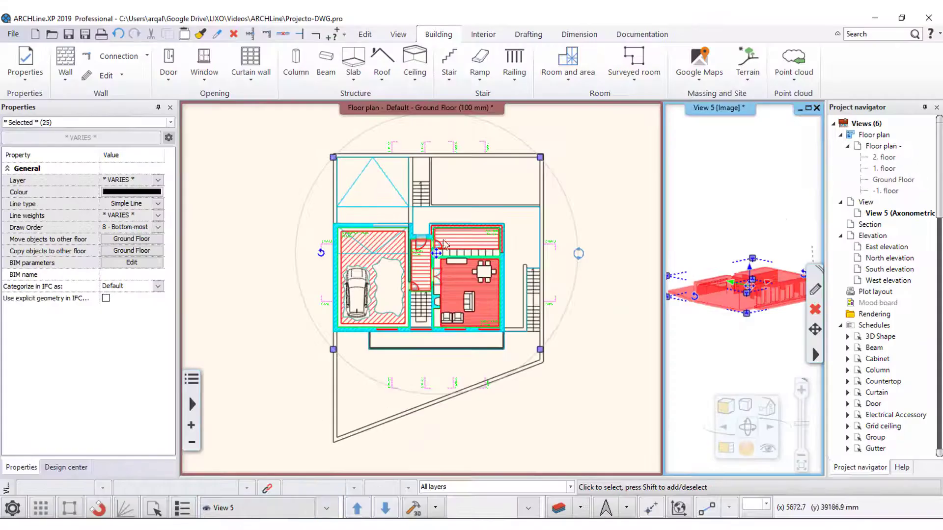
{"action": "left_click", "coordinate": [596, 162]}
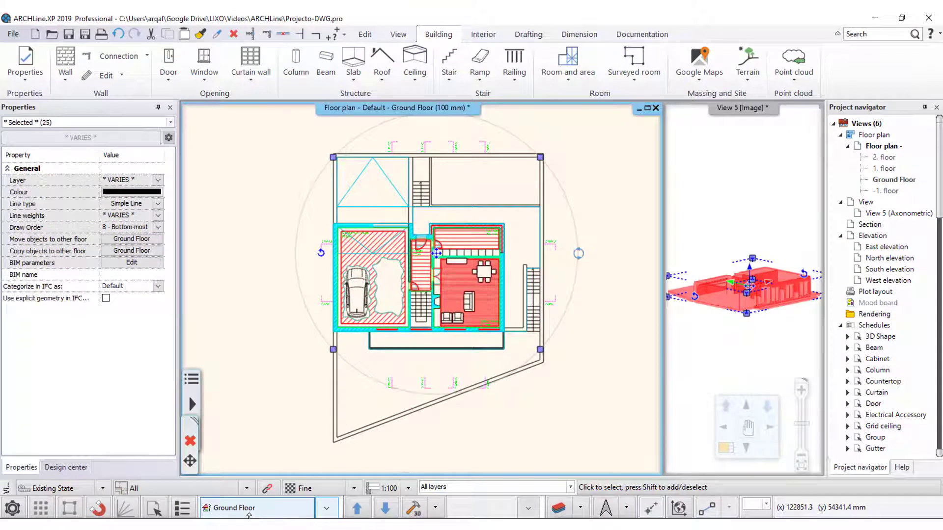
- In Edit levels, delete the 2. floor level, then the 1. floor level
{"action": "left_click", "coordinate": [249, 513]}
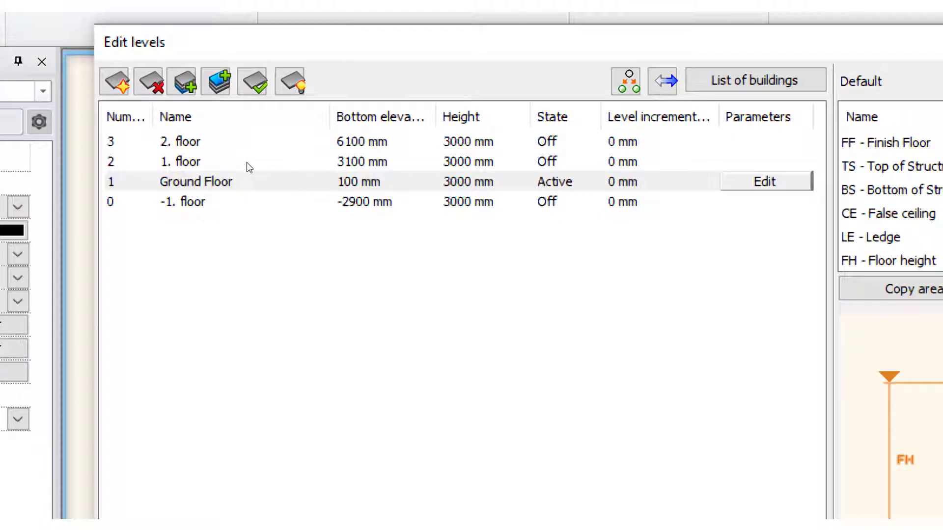
{"action": "left_click", "coordinate": [251, 165]}
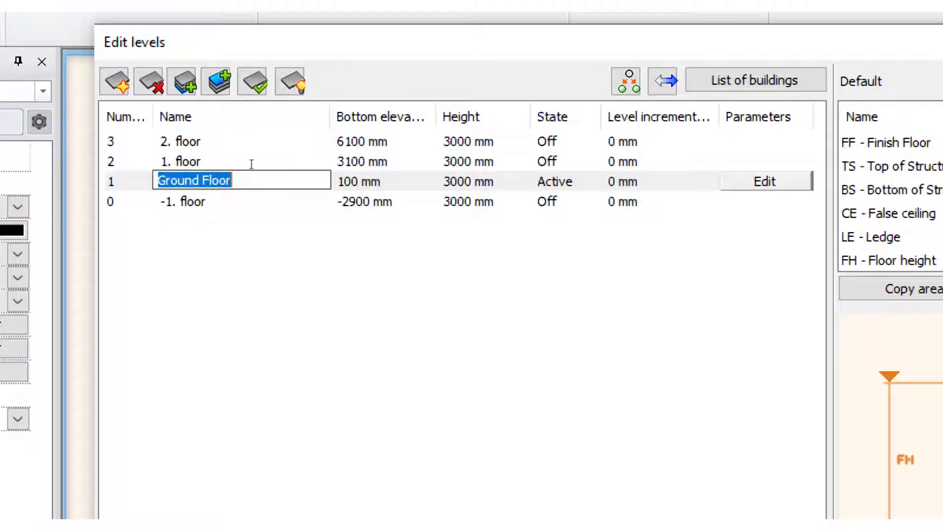
{"action": "left_click", "coordinate": [400, 218]}
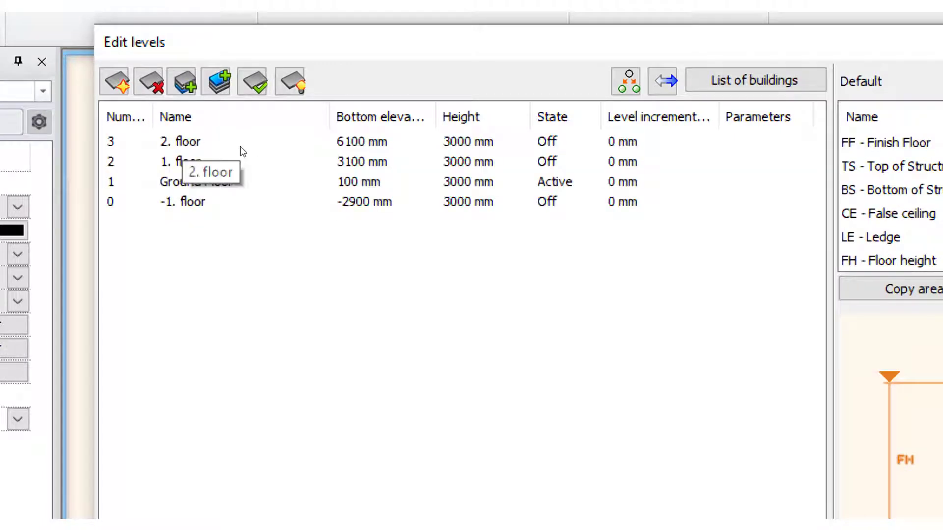
{"action": "left_click", "coordinate": [242, 147]}
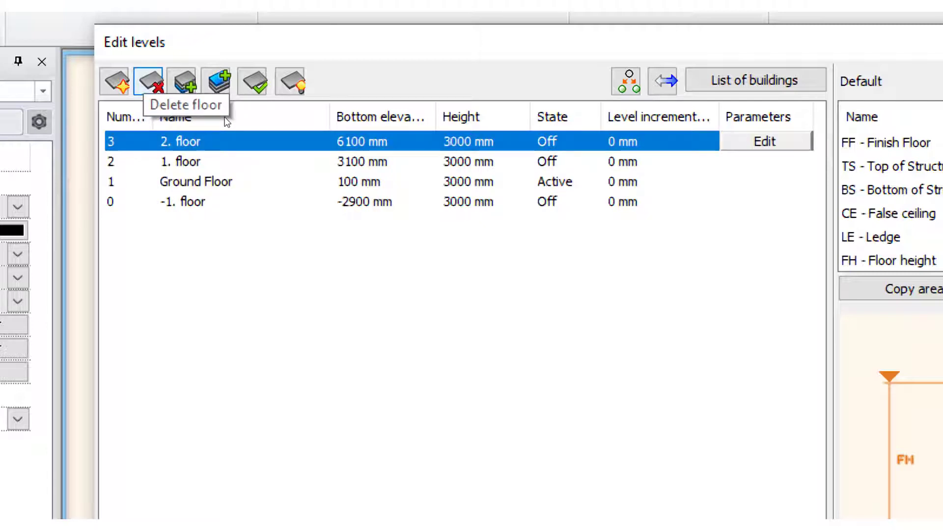
{"action": "left_click", "coordinate": [149, 81]}
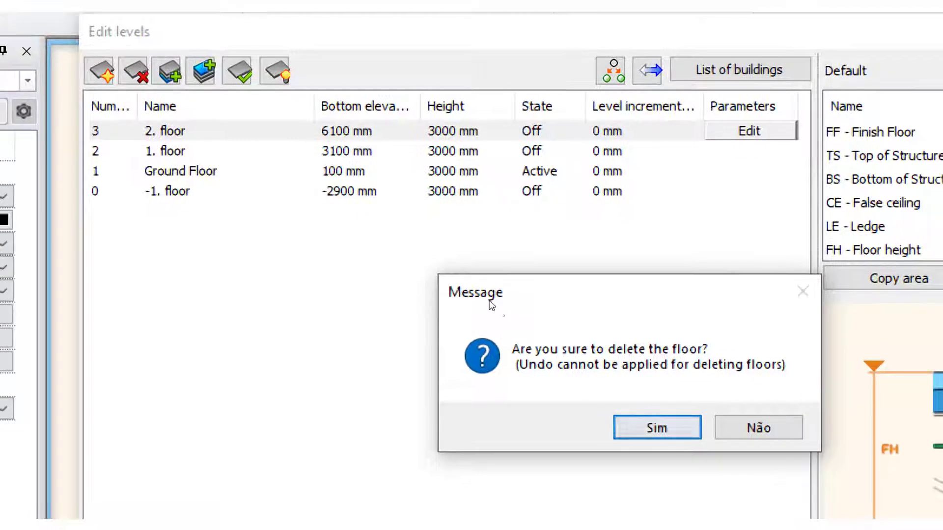
{"action": "key", "text": "Return"}
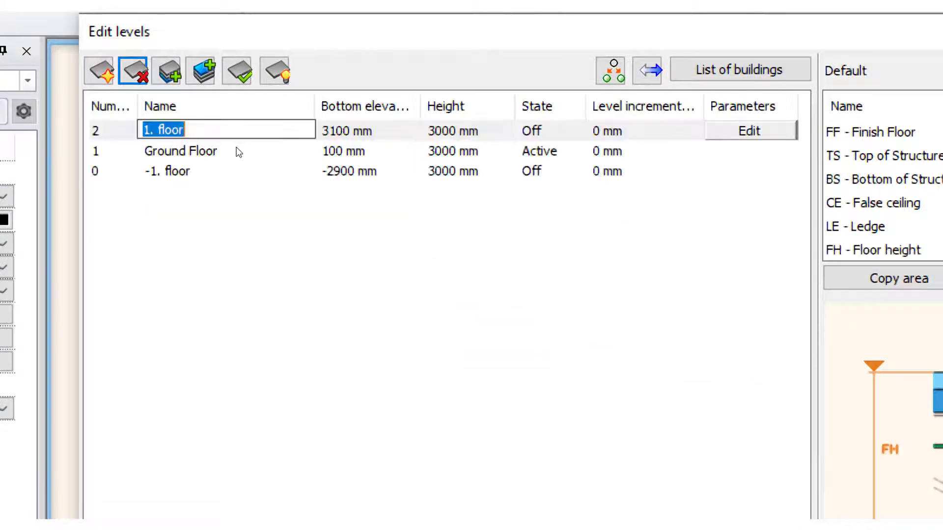
{"action": "key", "text": "Delete"}
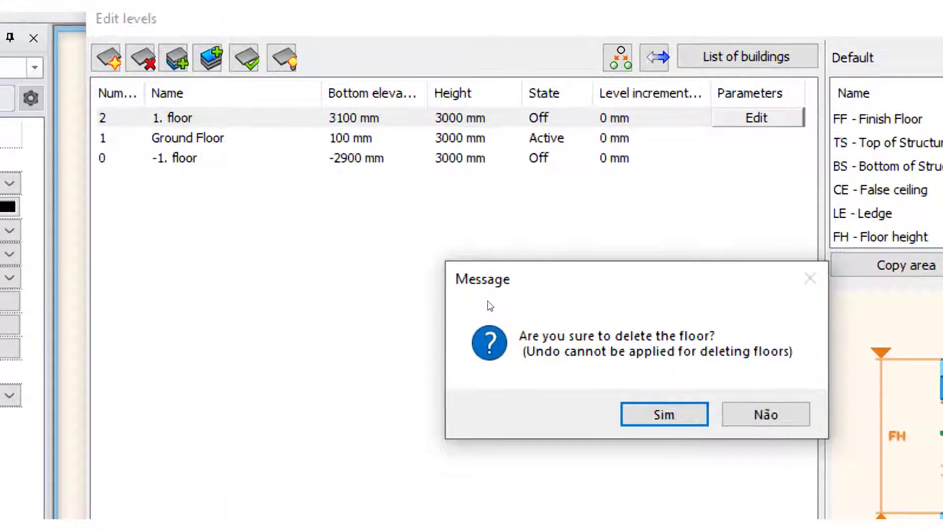
{"action": "key", "text": "Return"}
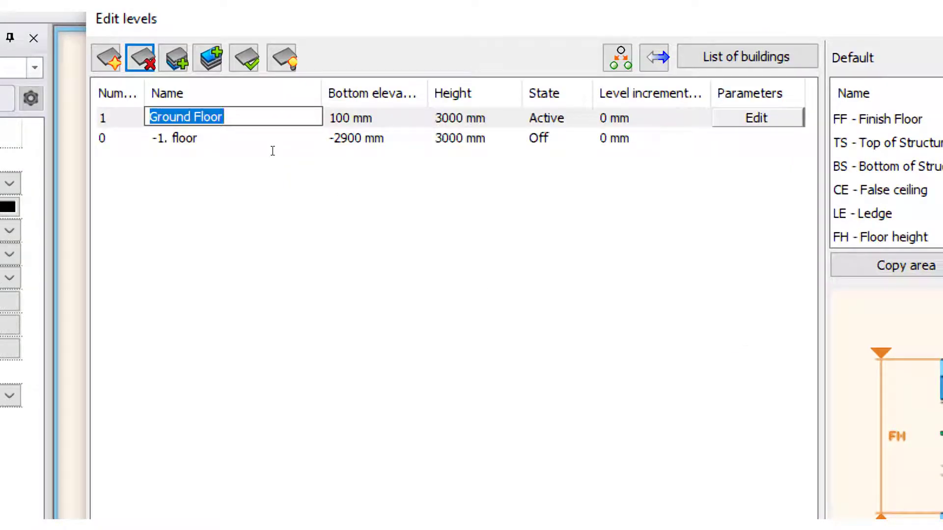
- Rename Ground Floor to 'Piso 0' and -1. floor to 'Piso -1'
{"action": "type", "text": "Piso "}
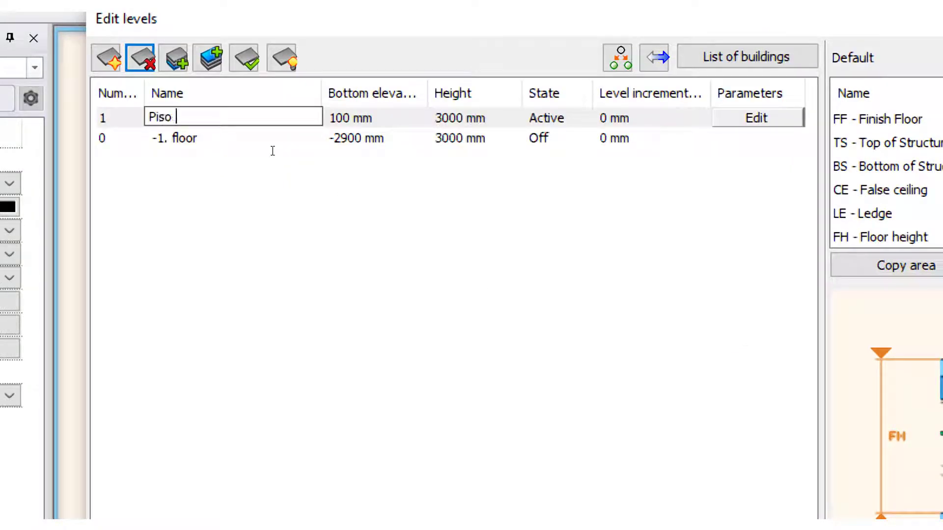
{"action": "type", "text": "0"}
{"action": "key", "text": "Return"}
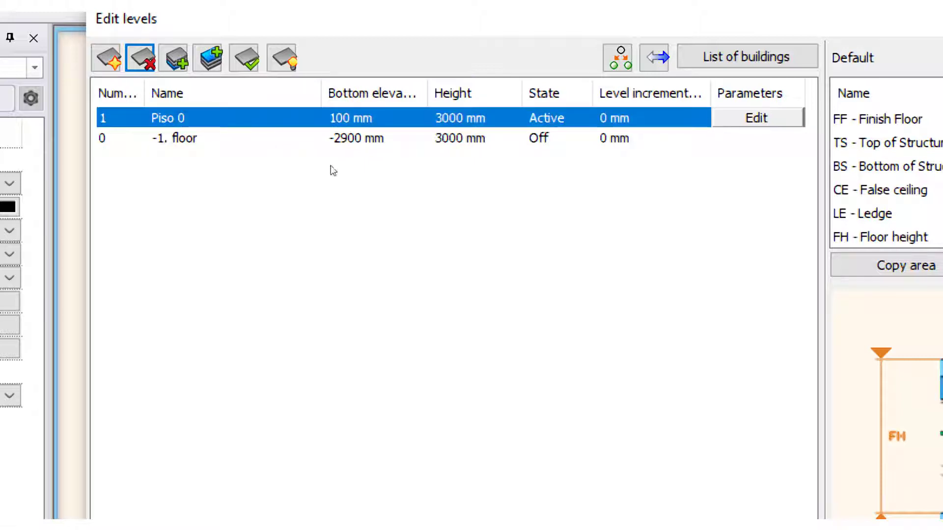
{"action": "key", "text": "Down"}
{"action": "type", "text": "P"}
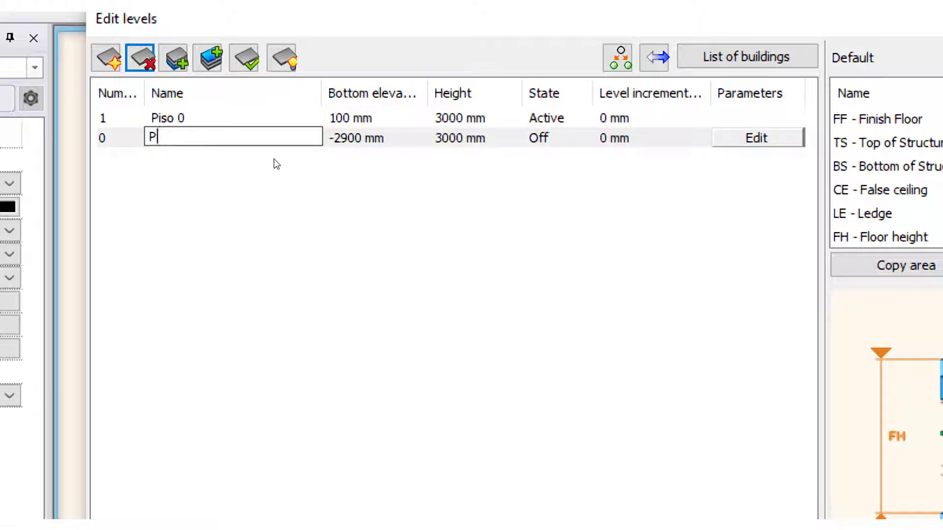
{"action": "type", "text": "iso -1"}
{"action": "key", "text": "Return"}
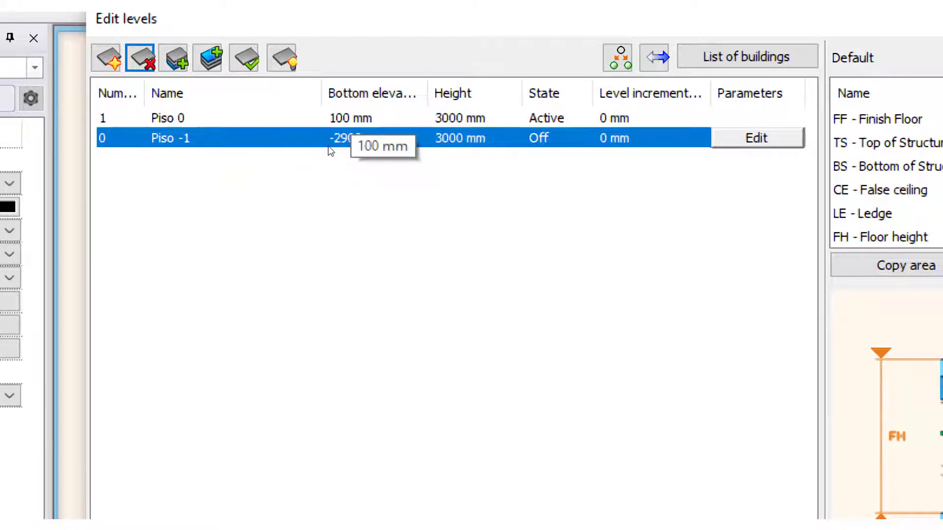
- Give Piso 0 a bottom elevation of 0 and a height of 2900
{"action": "key", "text": "Up"}
{"action": "key", "text": "F2"}
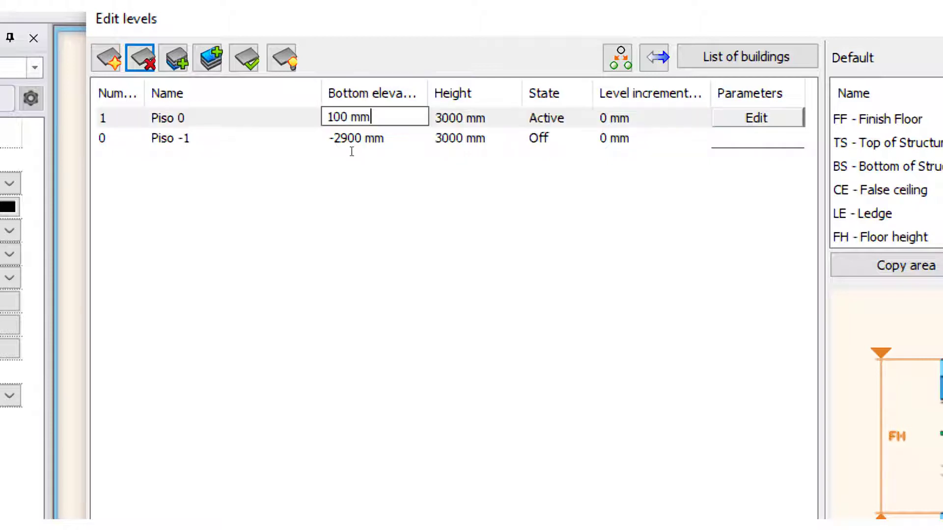
{"action": "type", "text": "0"}
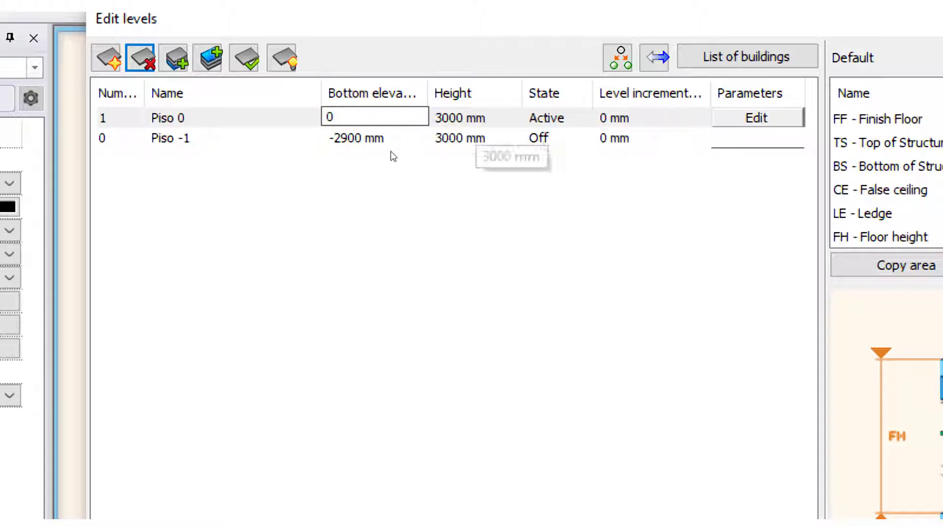
{"action": "key", "text": "Tab"}
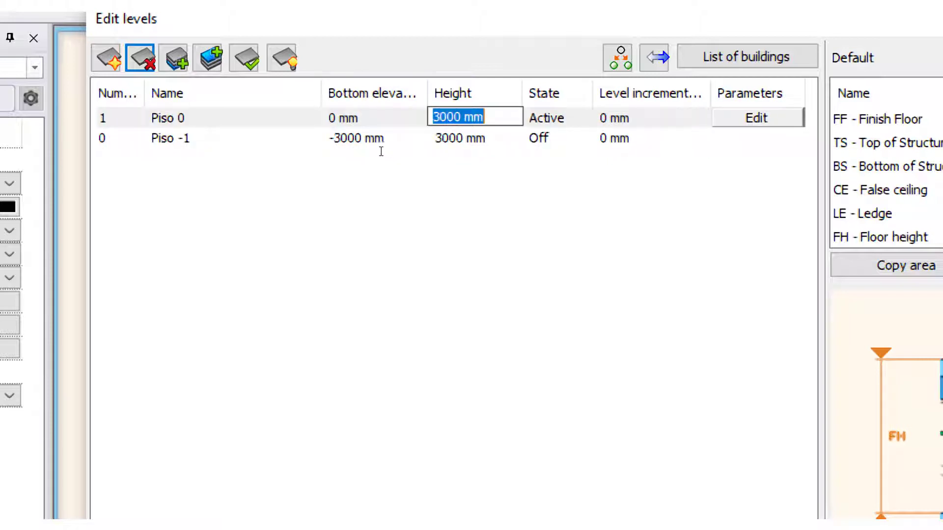
{"action": "type", "text": "2900"}
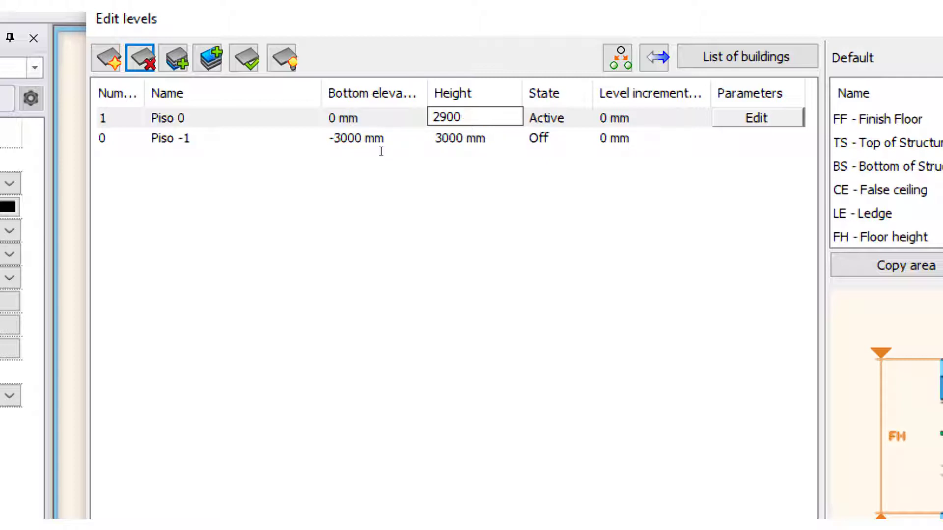
{"action": "left_click", "coordinate": [401, 184]}
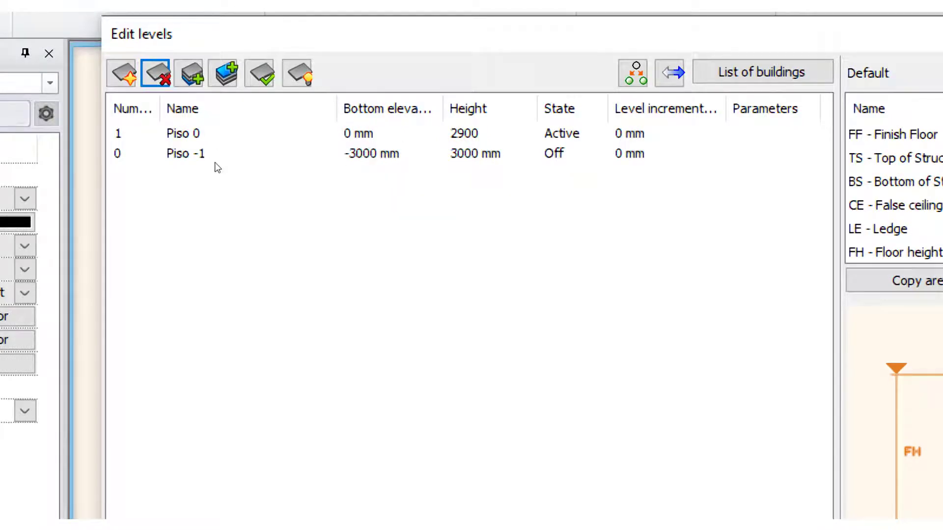
- Give Piso -1 a 2900 height and a -2900 mm bottom elevation
{"action": "left_click", "coordinate": [258, 164]}
{"action": "left_click", "coordinate": [392, 160]}
{"action": "key", "text": "End"}
{"action": "key", "text": "Left"}
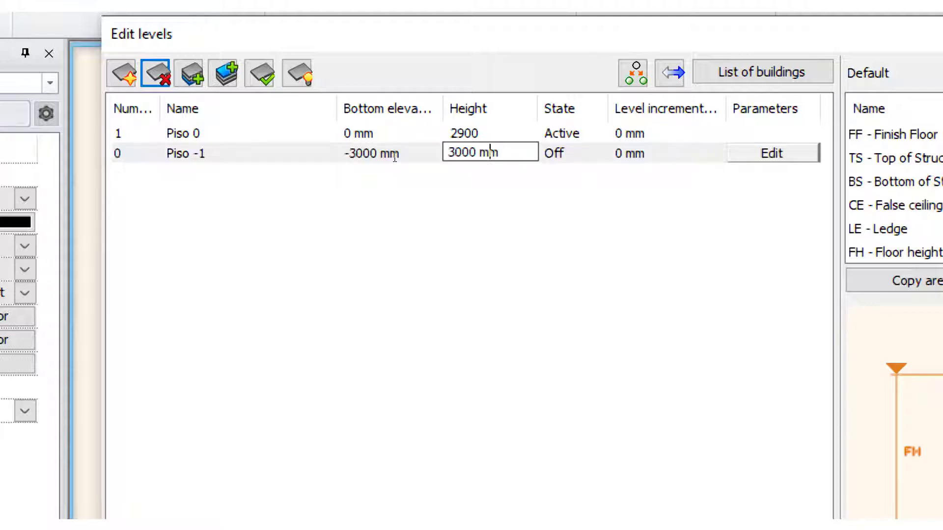
{"action": "key", "text": "shift+Right"}
{"action": "key", "text": "ctrl+a"}
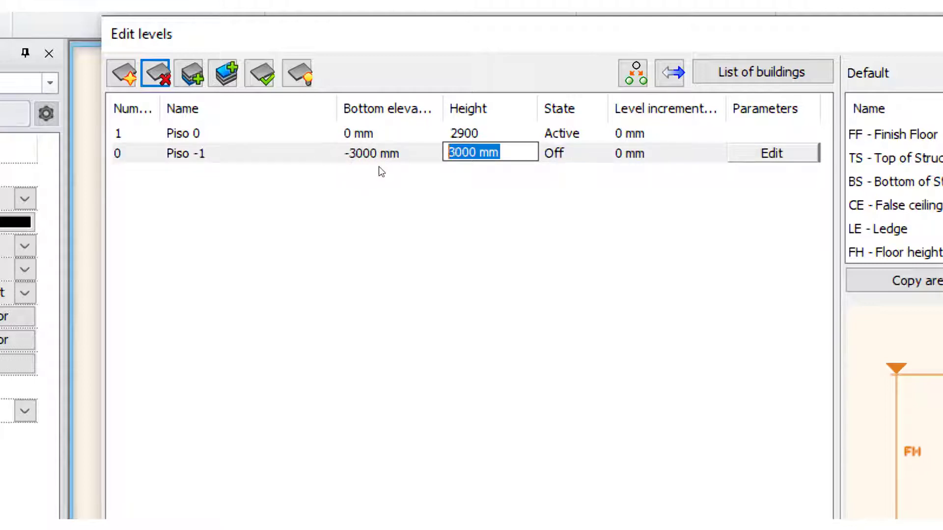
{"action": "type", "text": "2900"}
{"action": "key", "text": "Return"}
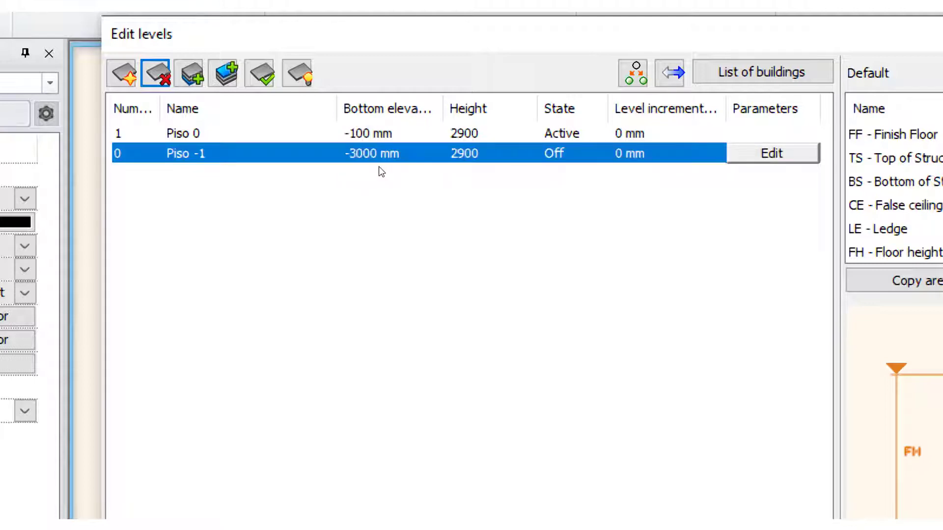
{"action": "left_click", "coordinate": [333, 151]}
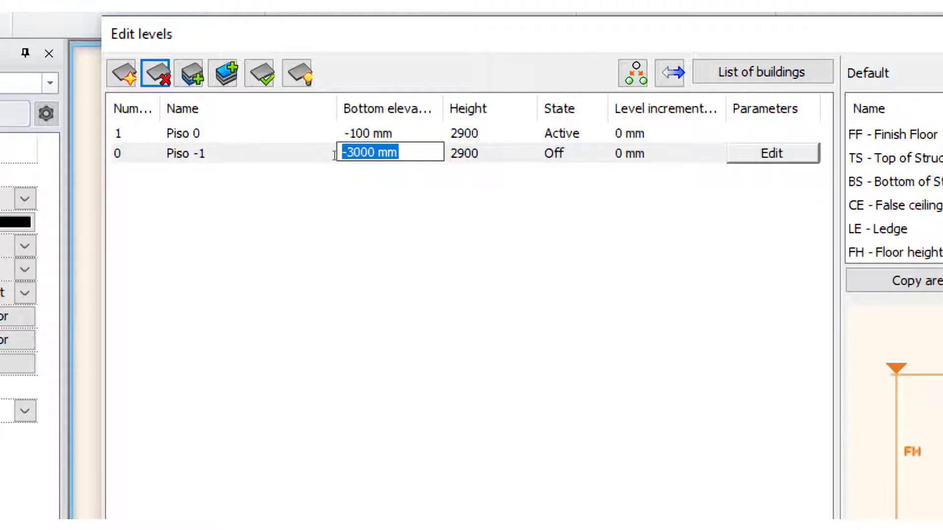
{"action": "type", "text": "-290"}
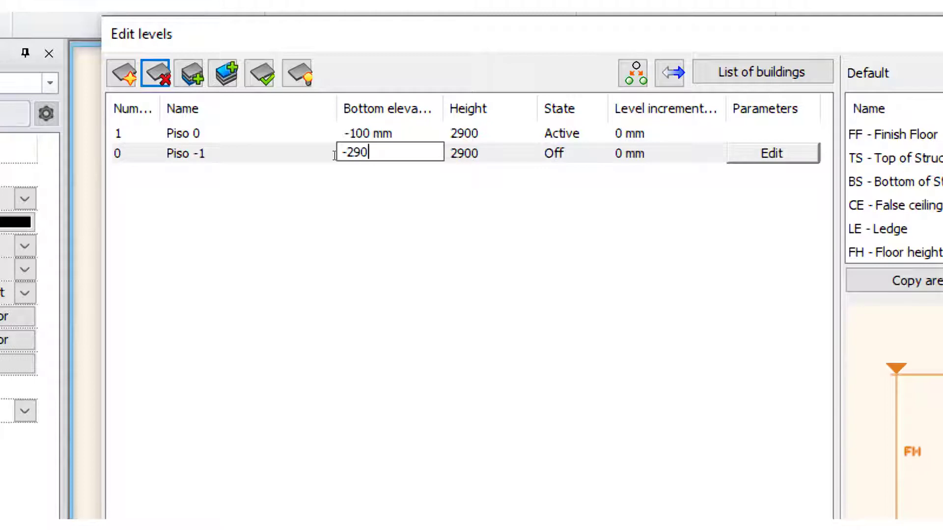
{"action": "type", "text": "0"}
{"action": "key", "text": "Return"}
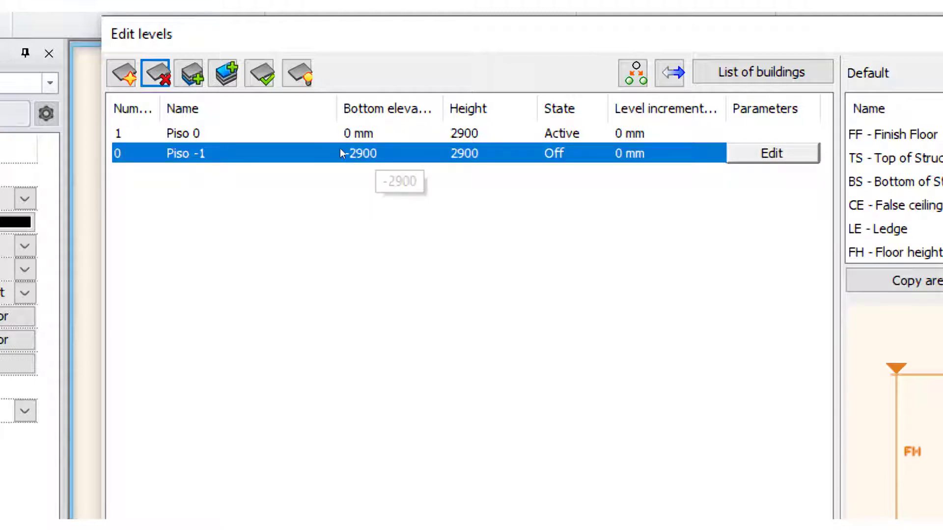
{"action": "key", "text": "Up"}
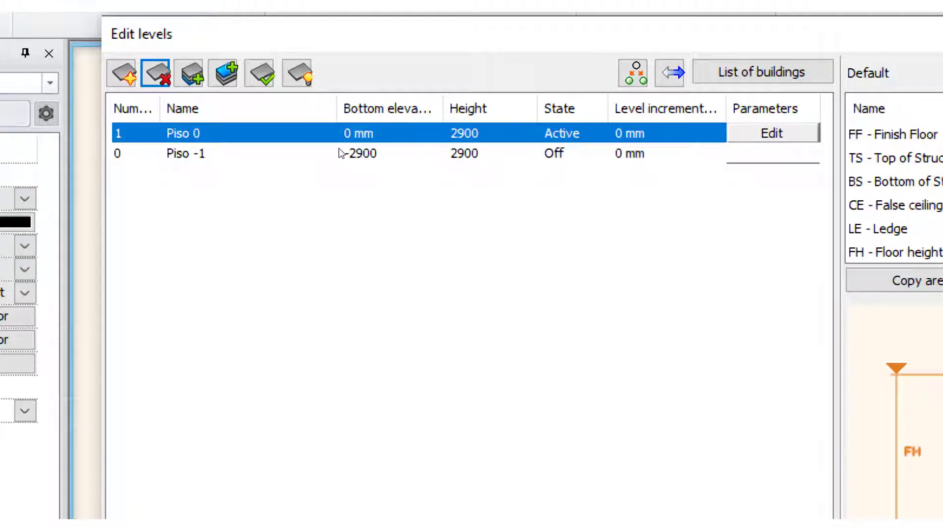
- Toggle the level states, leaving Piso 0 as the active level
{"action": "left_click", "coordinate": [329, 156]}
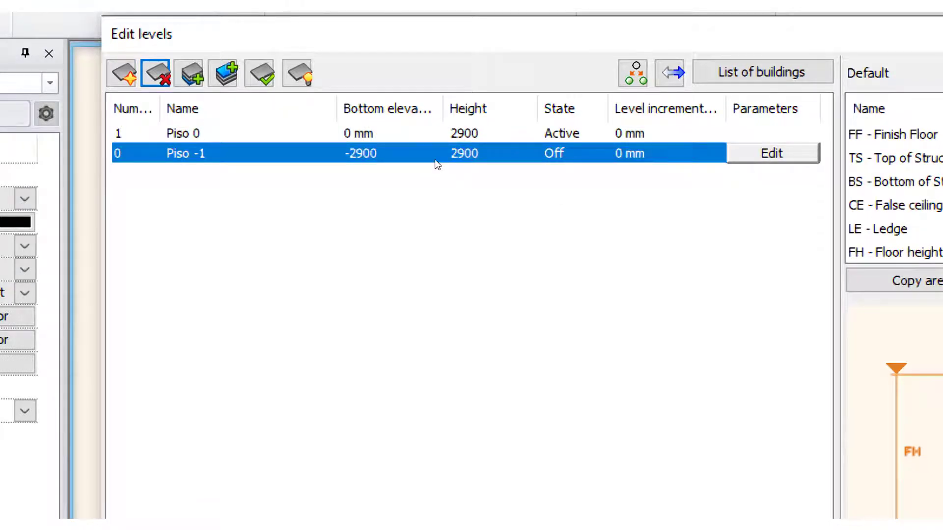
{"action": "key", "text": "alt+Down"}
{"action": "key", "text": "Return"}
{"action": "key", "text": "Up"}
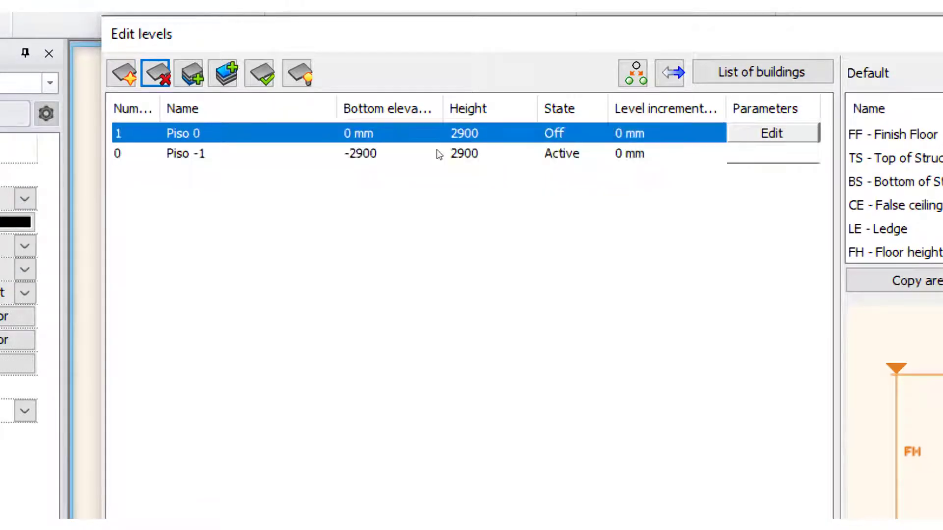
{"action": "key", "text": "alt+Down"}
{"action": "key", "text": "Return"}
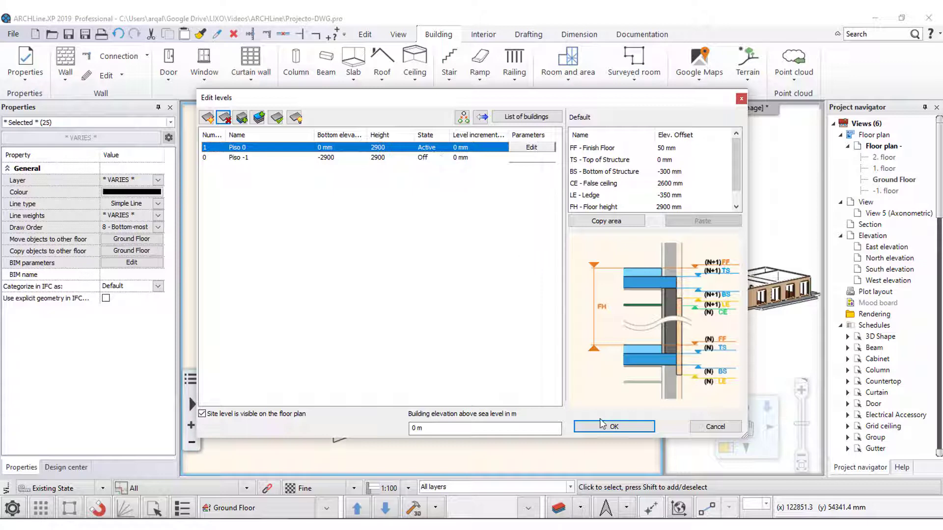
- Apply the level changes, check the empty Piso -1 plan, then return to Piso 0
{"action": "left_click", "coordinate": [600, 423]}
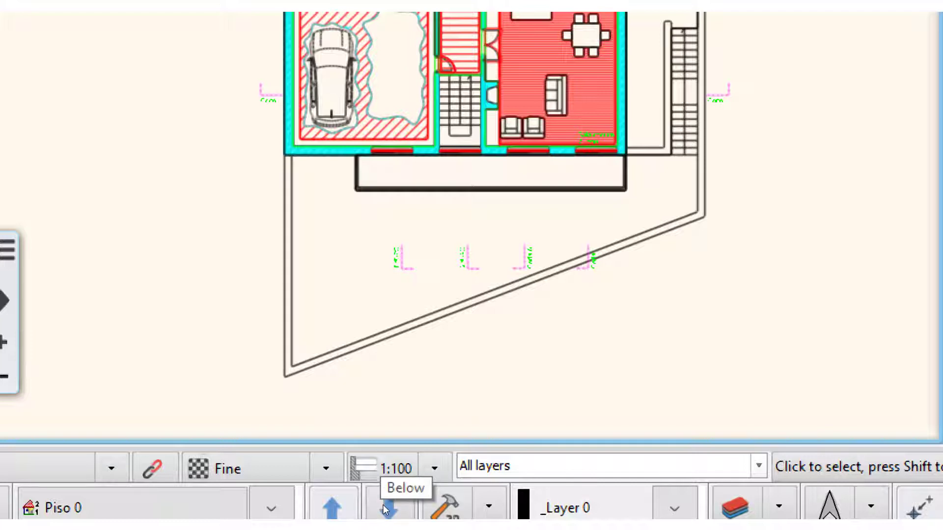
{"action": "left_click", "coordinate": [383, 505]}
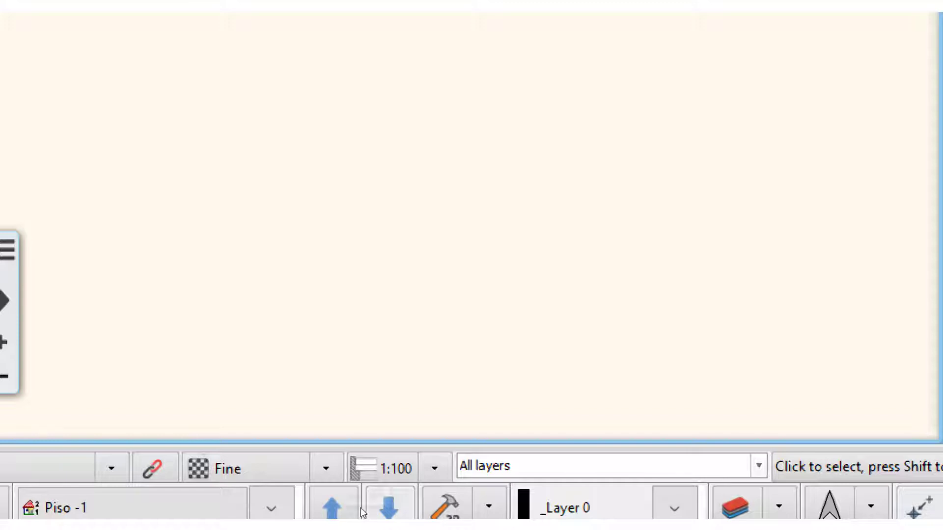
{"action": "left_click", "coordinate": [360, 509]}
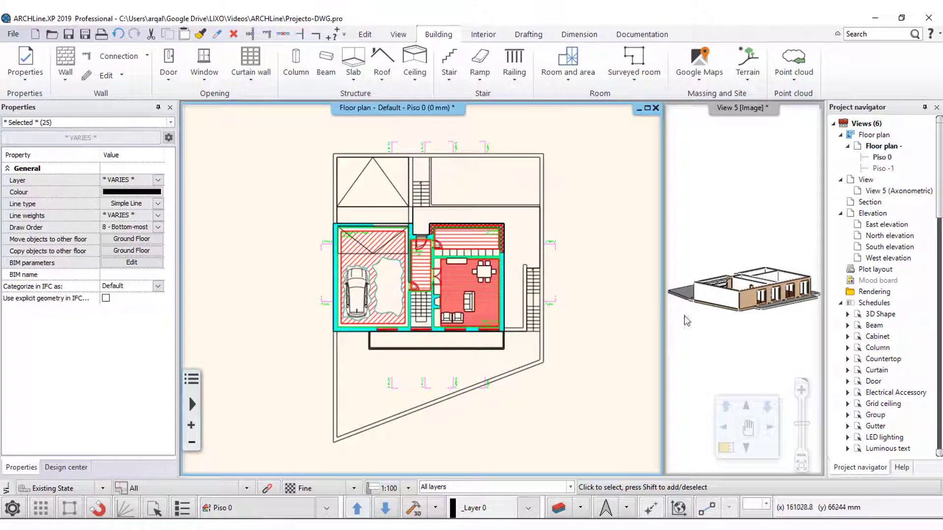
- Window-select the 25 Piso 0 building objects in 3D and bring up Edit levels
{"action": "left_click", "coordinate": [783, 239]}
{"action": "left_click", "coordinate": [814, 228]}
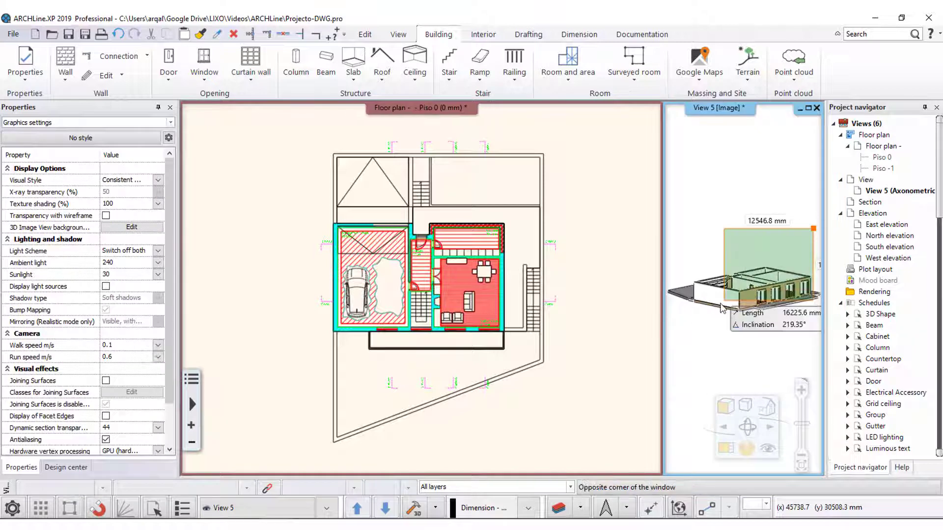
{"action": "left_click", "coordinate": [673, 333]}
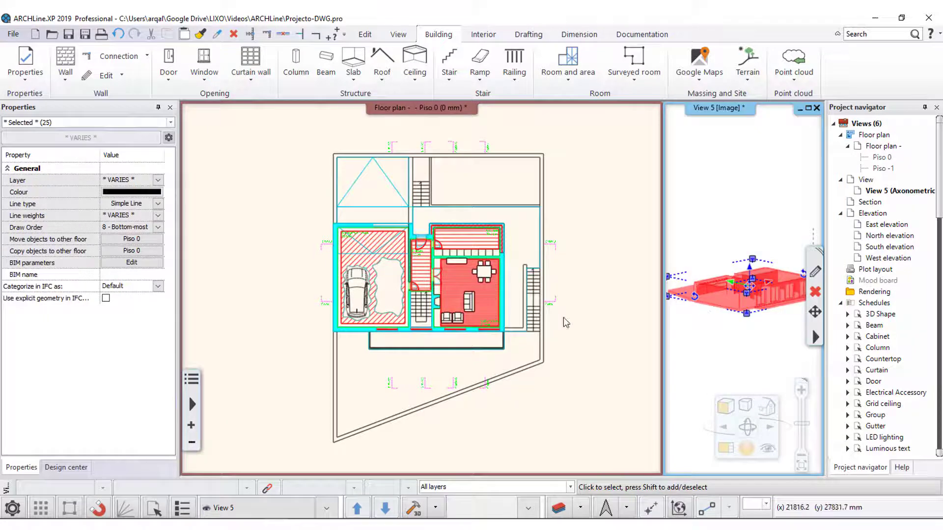
{"action": "left_click", "coordinate": [595, 301]}
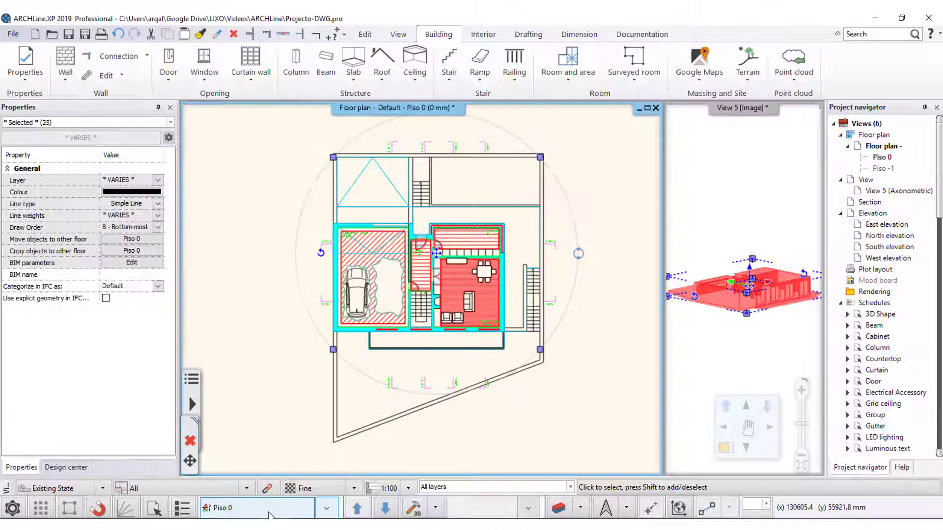
{"action": "left_click", "coordinate": [267, 511]}
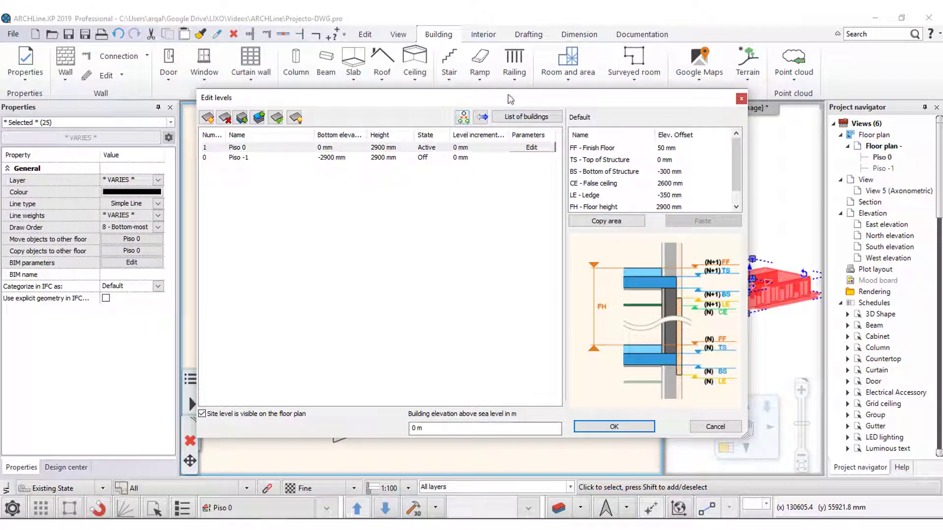
- Move the Edit levels dialog aside and back, then cancel it unchanged
{"action": "mouse_move", "coordinate": [452, 98]}
{"action": "left_mouse_down"}
{"action": "mouse_move", "coordinate": [407, 129]}
{"action": "mouse_move", "coordinate": [266, 58]}
{"action": "left_mouse_up"}
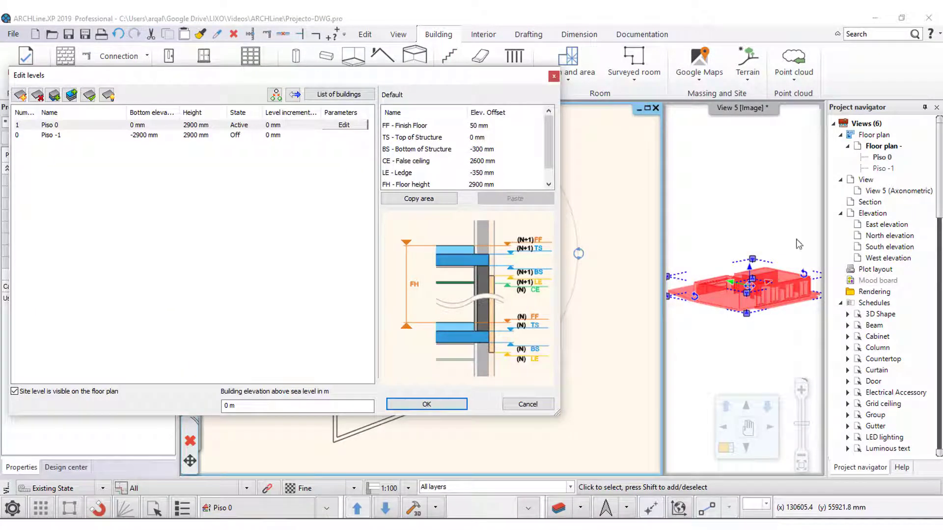
{"action": "left_click_drag", "start_coordinate": [365, 81], "coordinate": [504, 107]}
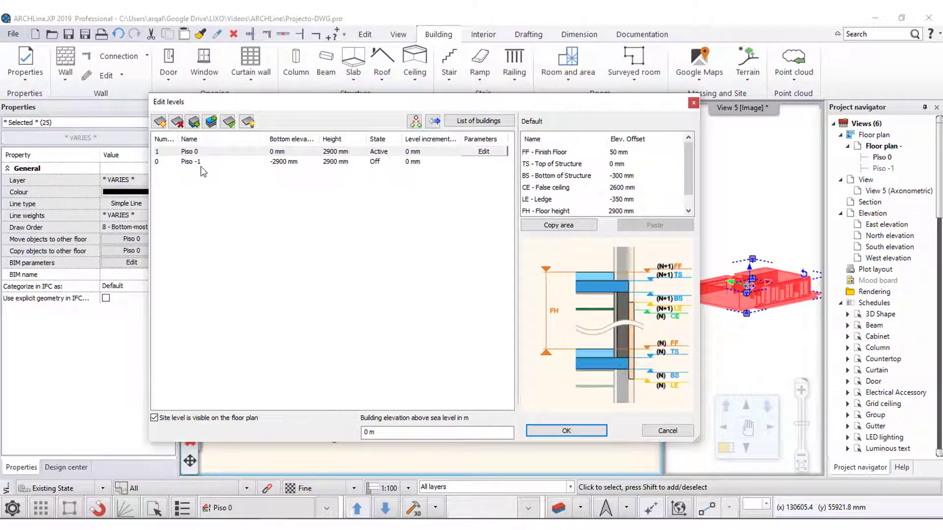
{"action": "left_click", "coordinate": [669, 431]}
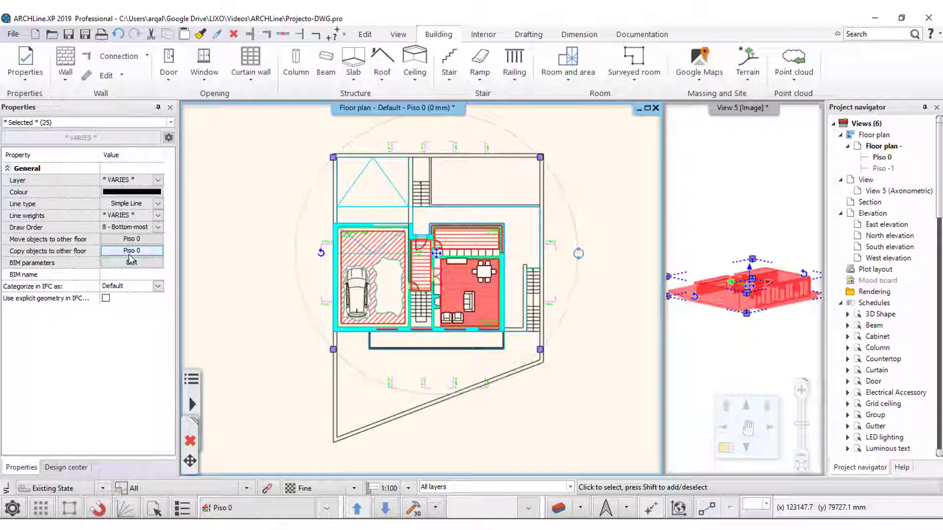
- Copy the selected objects onto Piso -1 and check both stories in 3D
{"action": "left_click", "coordinate": [263, 244]}
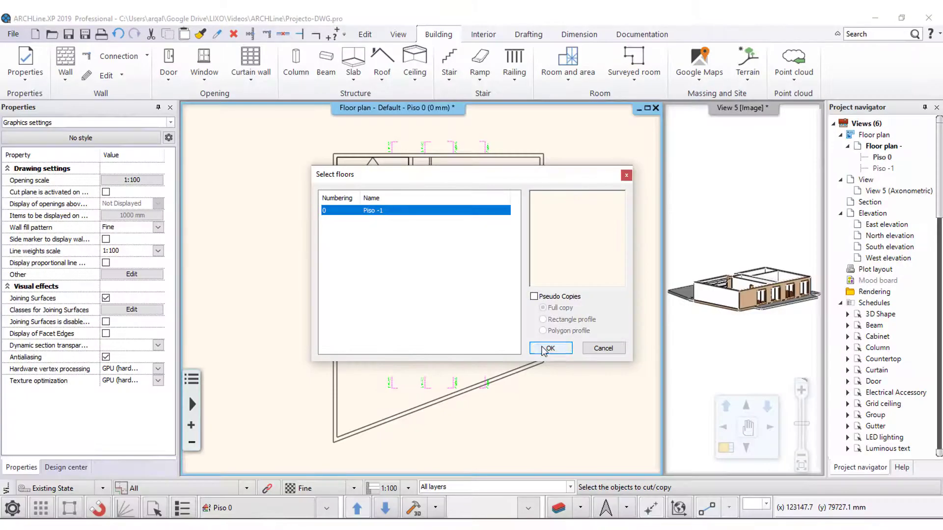
{"action": "left_click", "coordinate": [545, 347]}
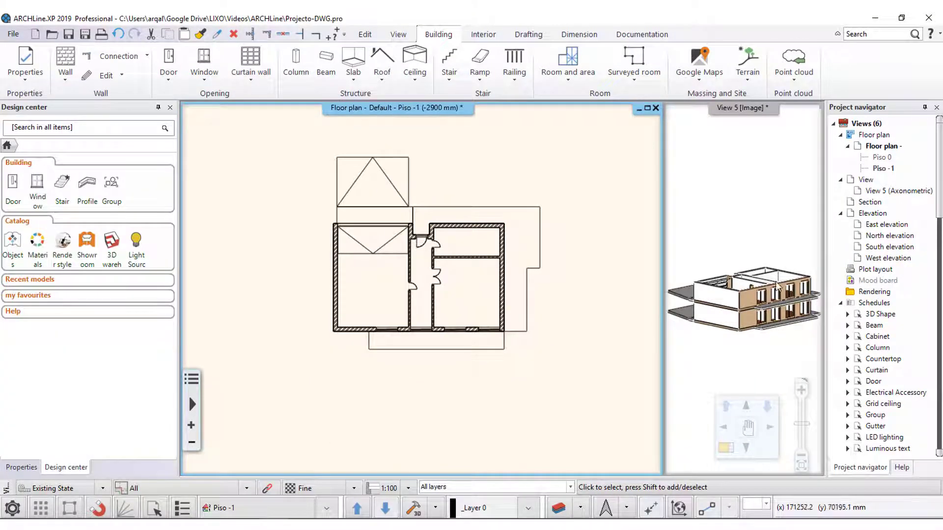
{"action": "left_click", "coordinate": [769, 357]}
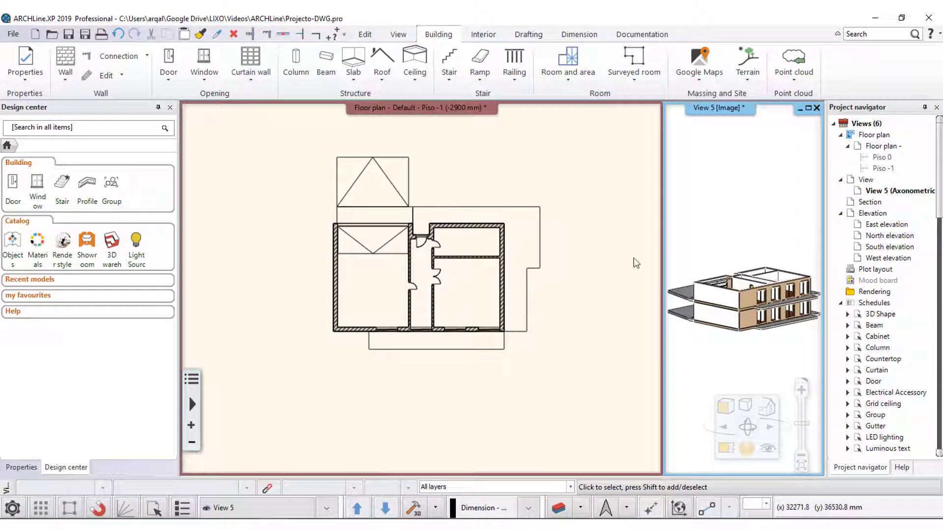
{"action": "left_click", "coordinate": [555, 190]}
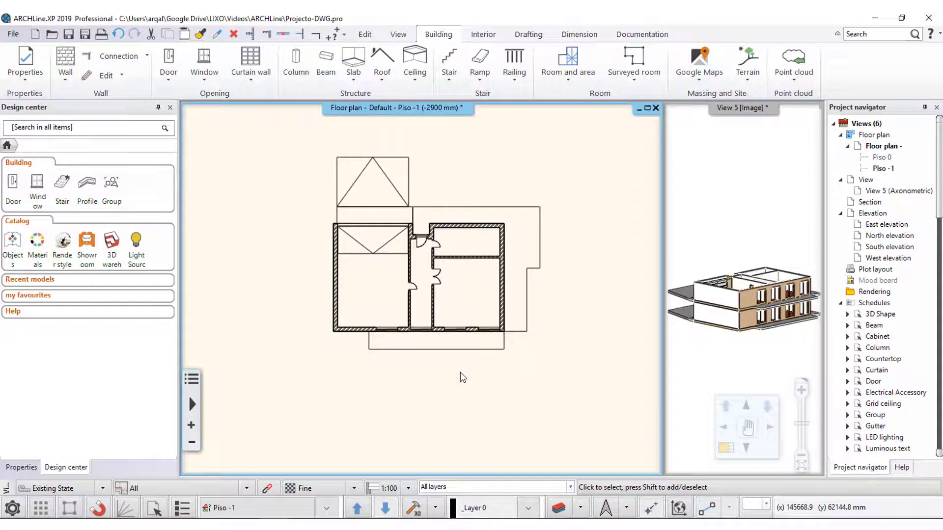
{"action": "left_click", "coordinate": [358, 509]}
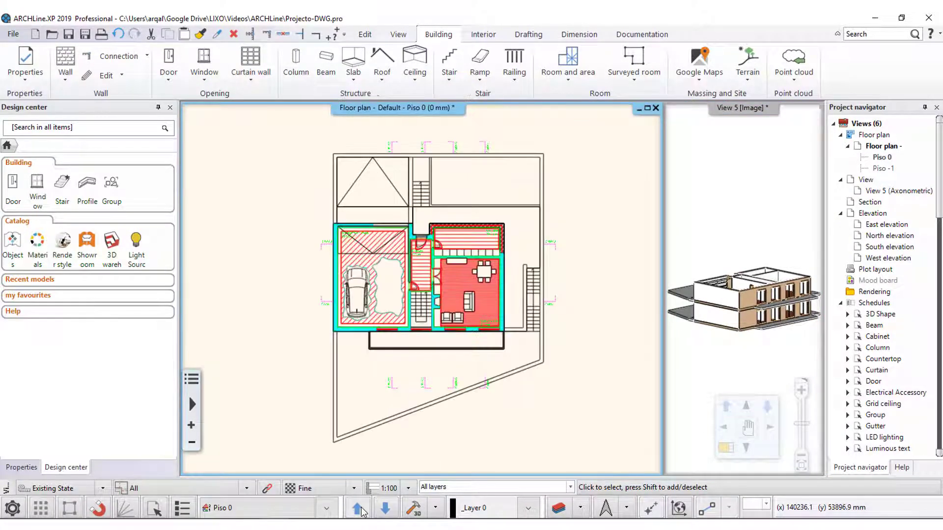
{"action": "left_click", "coordinate": [386, 509]}
{"action": "scroll", "coordinate": [449, 388], "scroll_direction": "down", "scroll_amount": 2}
{"action": "scroll", "coordinate": [449, 387], "scroll_direction": "down", "scroll_amount": 4}
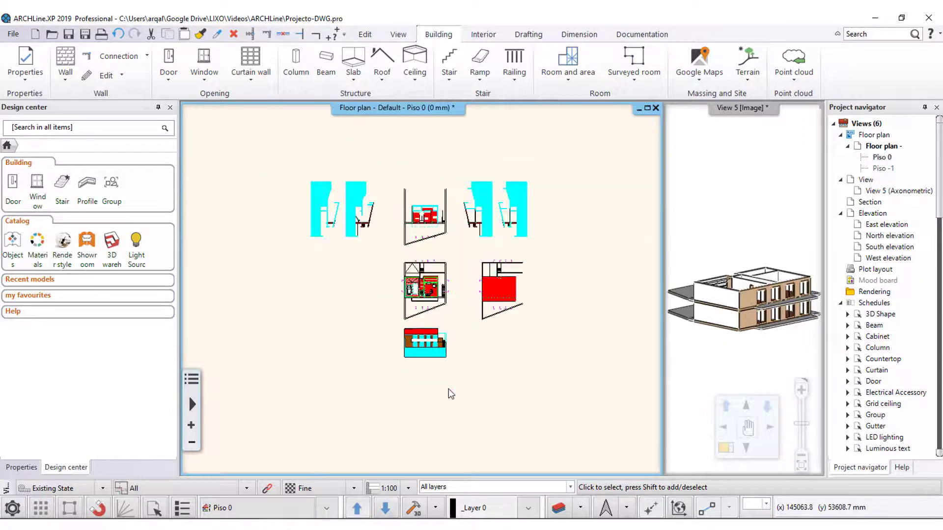
{"action": "left_click", "coordinate": [386, 510]}
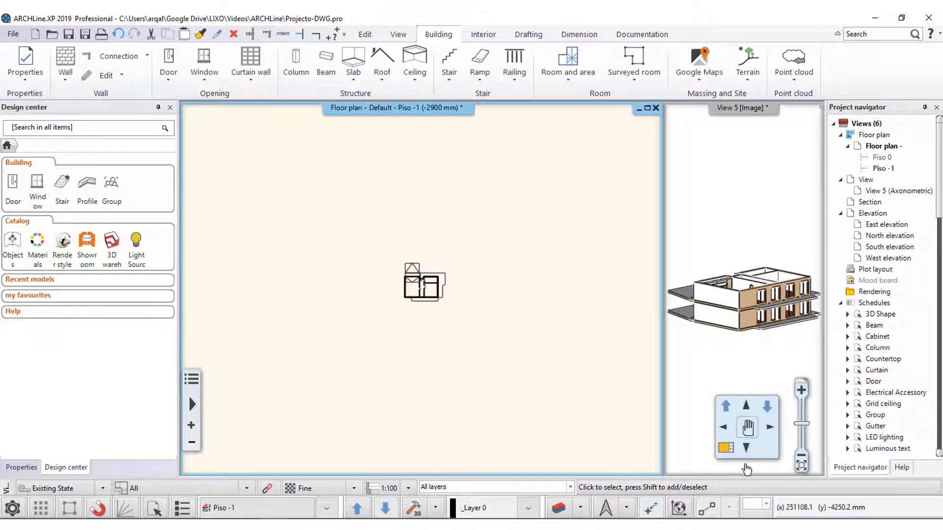
{"action": "left_click", "coordinate": [802, 465]}
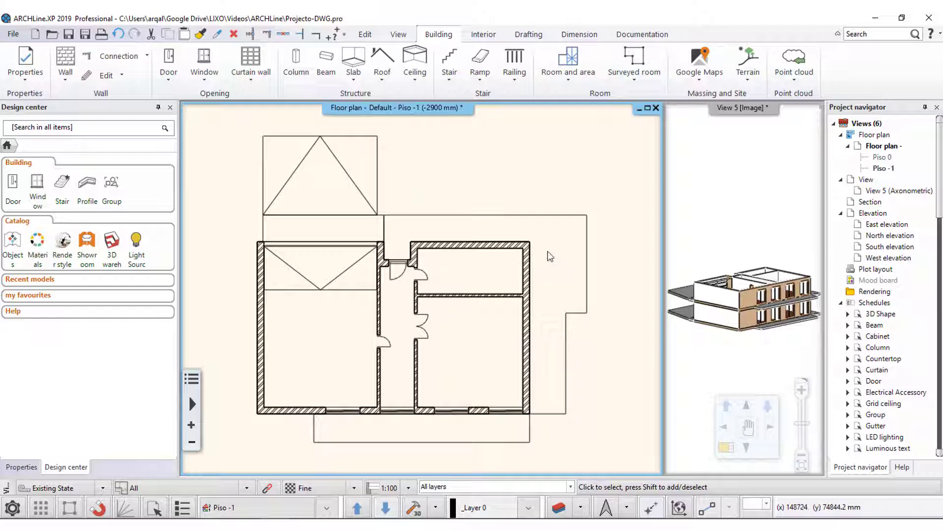
- Delete the copied ramp, slabs and leftover rectangles around the Piso -1 walls
{"action": "left_click", "coordinate": [301, 169]}
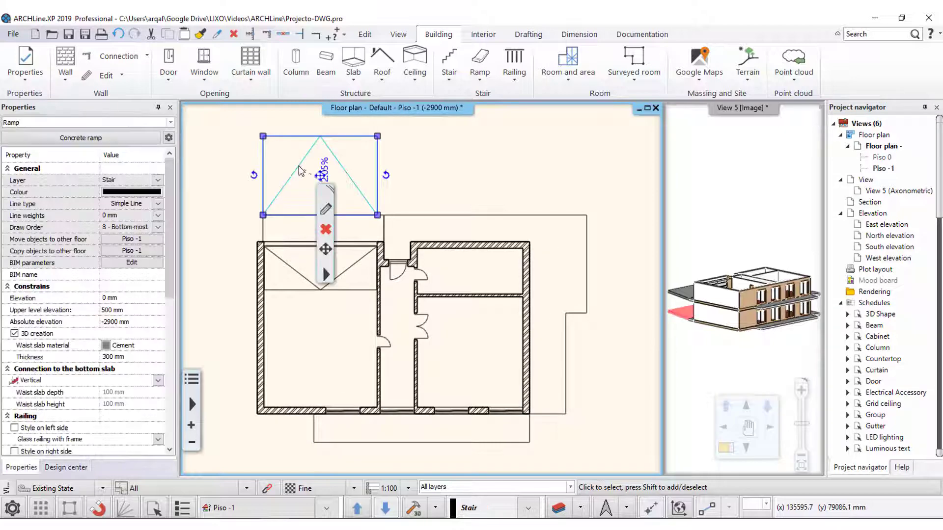
{"action": "left_click", "coordinate": [326, 229]}
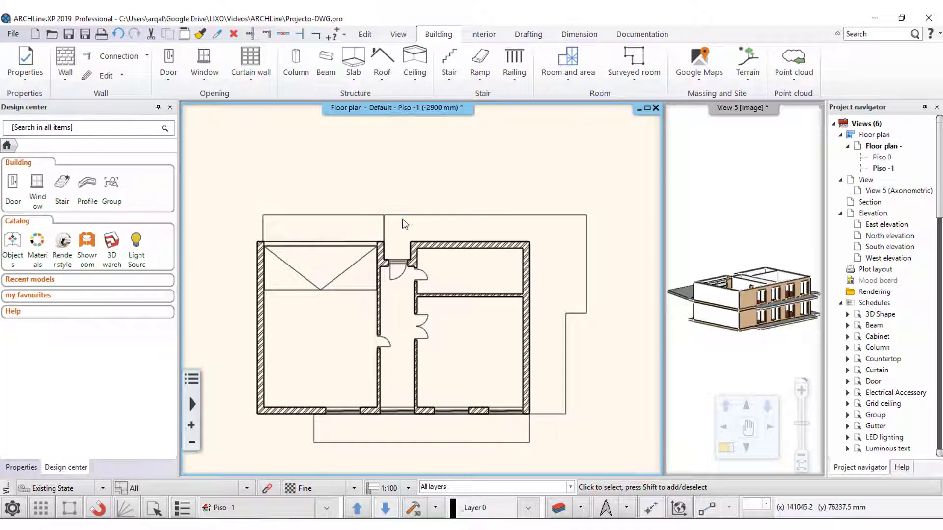
{"action": "left_click", "coordinate": [407, 222]}
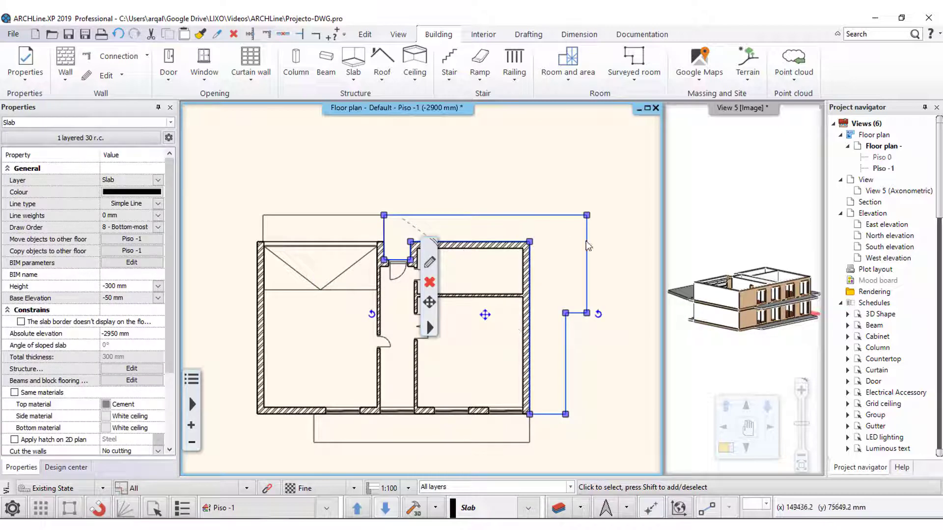
{"action": "left_click", "coordinate": [429, 283]}
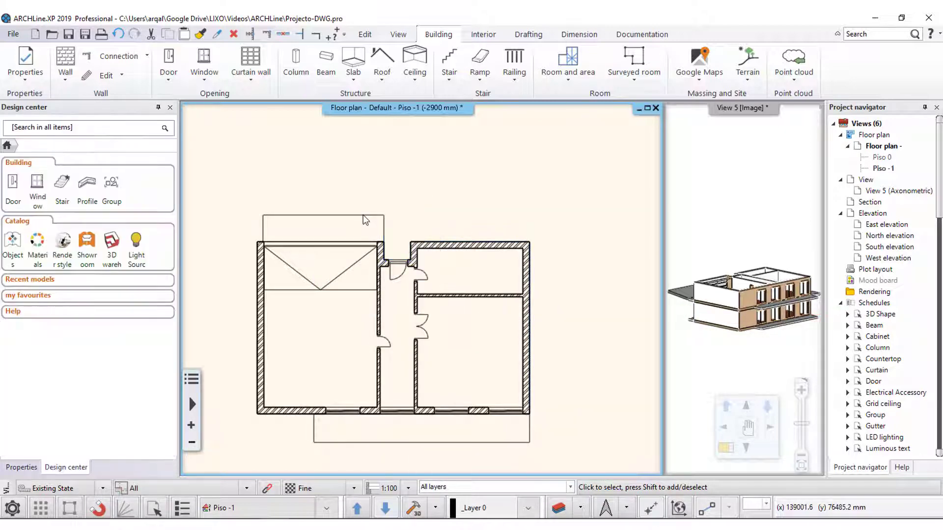
{"action": "left_click", "coordinate": [366, 221]}
{"action": "left_click", "coordinate": [386, 268]}
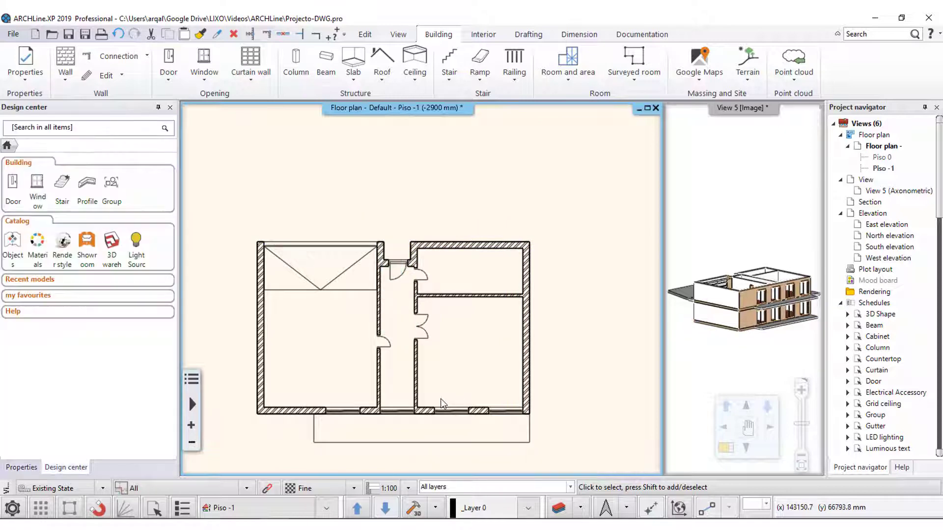
{"action": "left_click", "coordinate": [422, 443]}
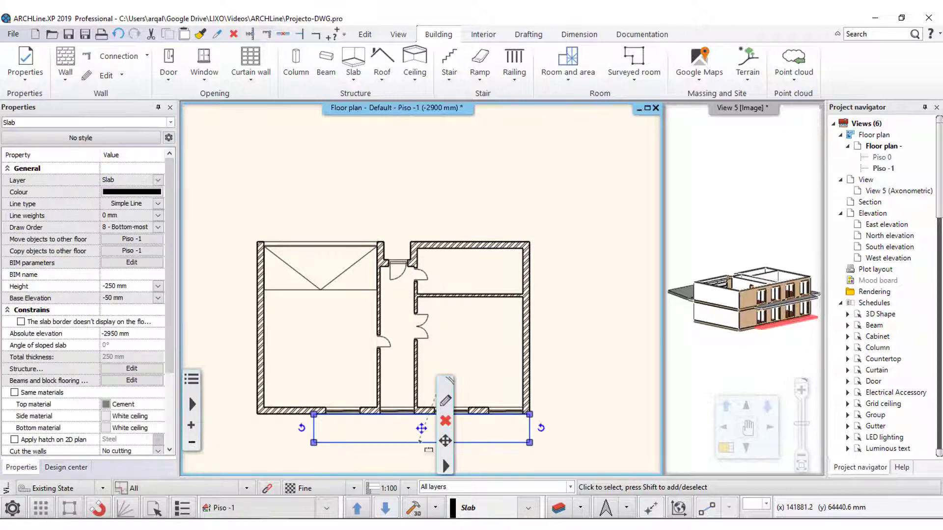
{"action": "left_click", "coordinate": [444, 421]}
{"action": "scroll", "coordinate": [606, 289], "scroll_direction": "down", "scroll_amount": 2}
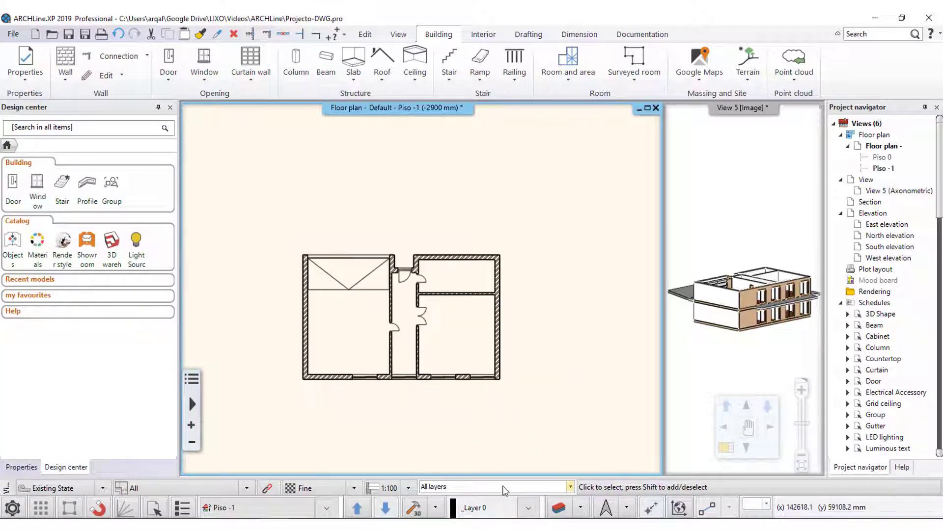
{"action": "scroll", "coordinate": [536, 370], "scroll_direction": "down", "scroll_amount": 2}
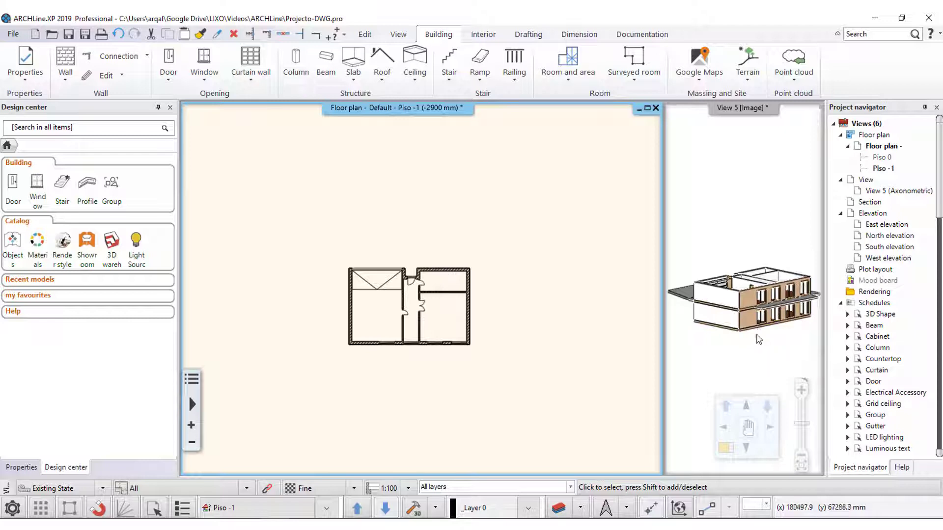
{"action": "left_click", "coordinate": [775, 318]}
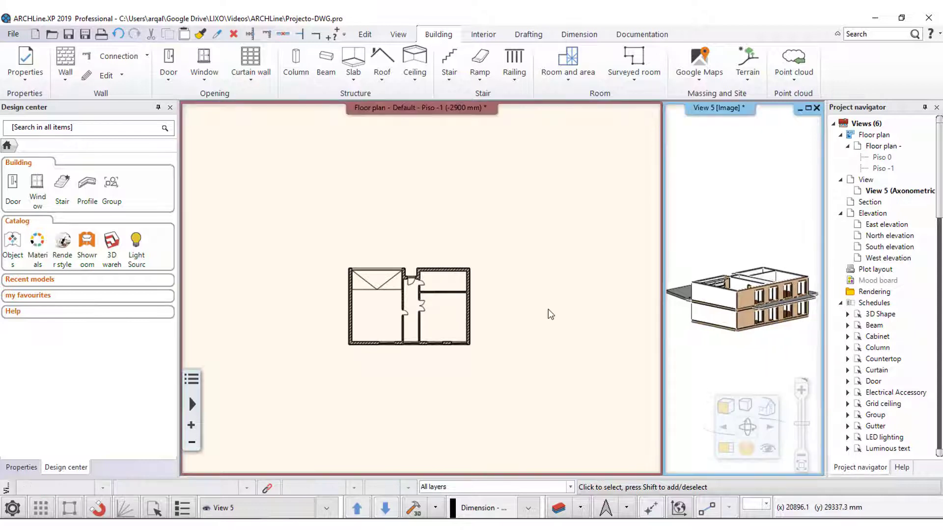
{"action": "left_click", "coordinate": [549, 333]}
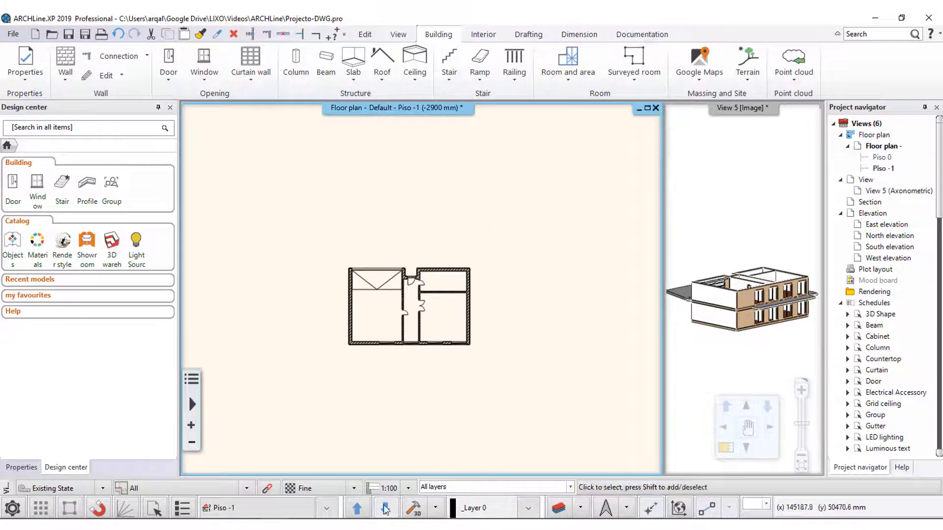
{"action": "left_click", "coordinate": [357, 510]}
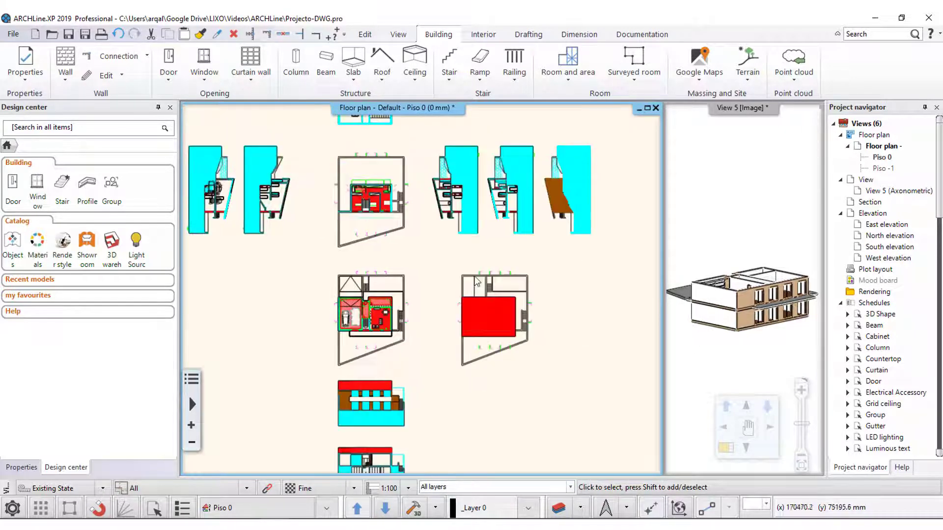
{"action": "left_click", "coordinate": [391, 511]}
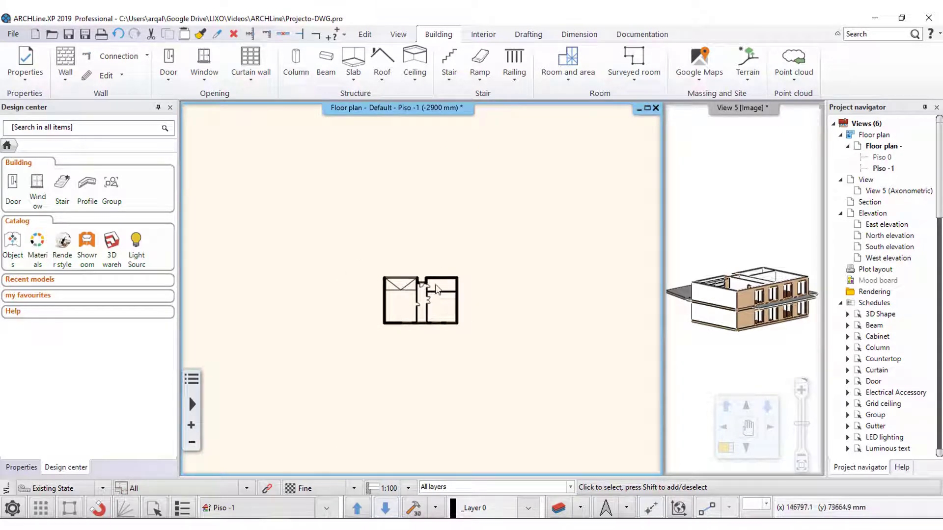
{"action": "scroll", "coordinate": [420, 292], "scroll_direction": "up", "scroll_amount": 2}
{"action": "scroll", "coordinate": [431, 300], "scroll_direction": "up", "scroll_amount": 1}
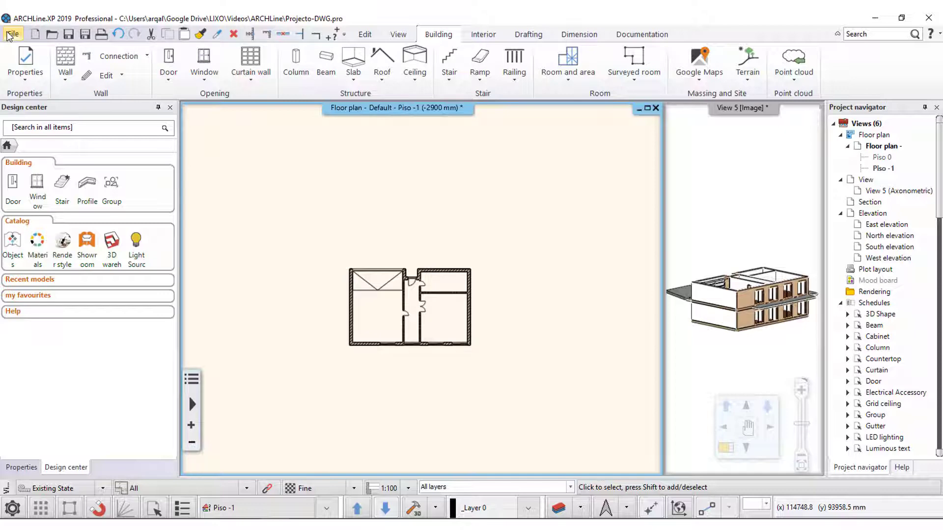
- Import Projecto.dwg at 1000 mm per unit, placed with a new drawing origin
{"action": "left_click", "coordinate": [8, 35]}
{"action": "mouse_move", "coordinate": [29, 186]}
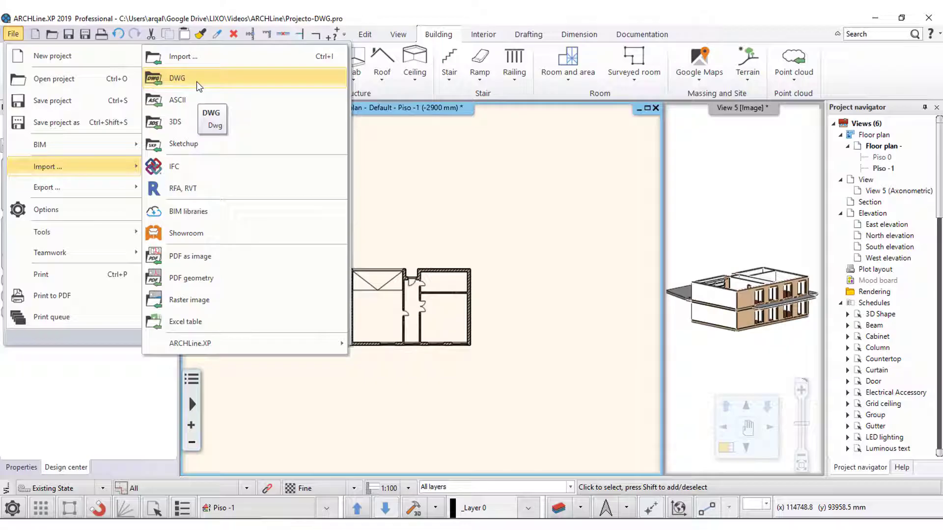
{"action": "left_click", "coordinate": [199, 86]}
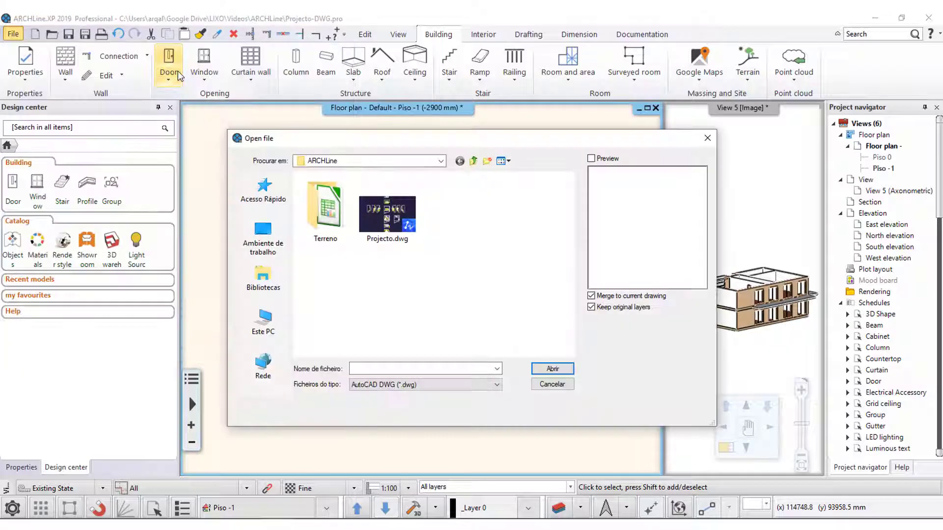
{"action": "left_click", "coordinate": [405, 219]}
{"action": "left_click", "coordinate": [564, 368]}
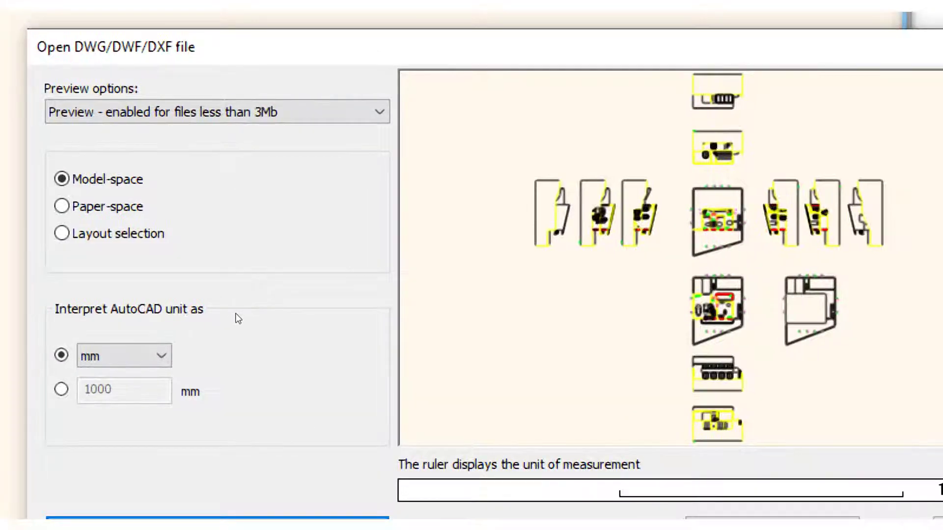
{"action": "key", "text": "Down"}
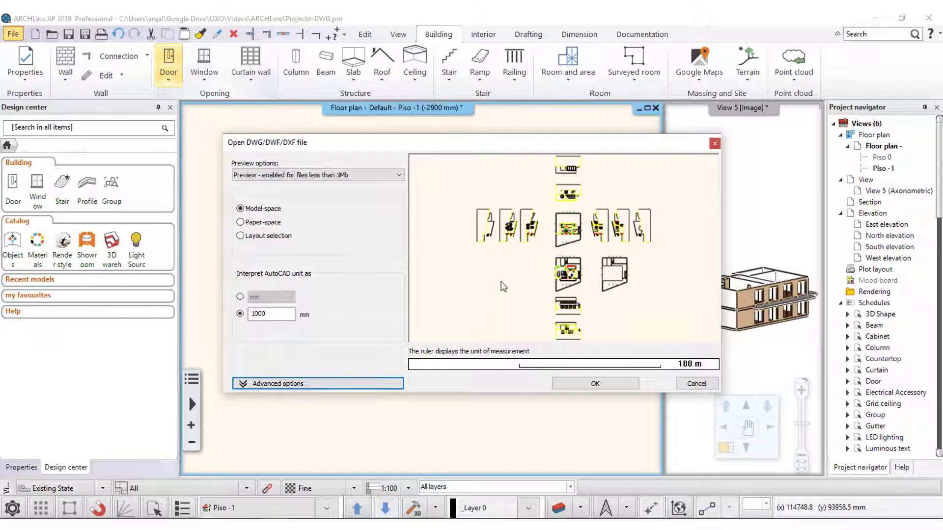
{"action": "left_click", "coordinate": [580, 385]}
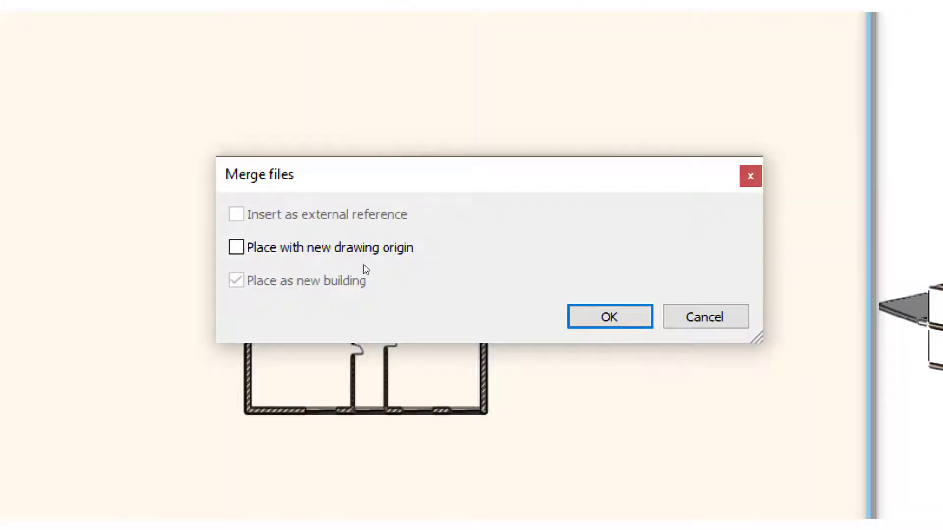
{"action": "left_click", "coordinate": [364, 264]}
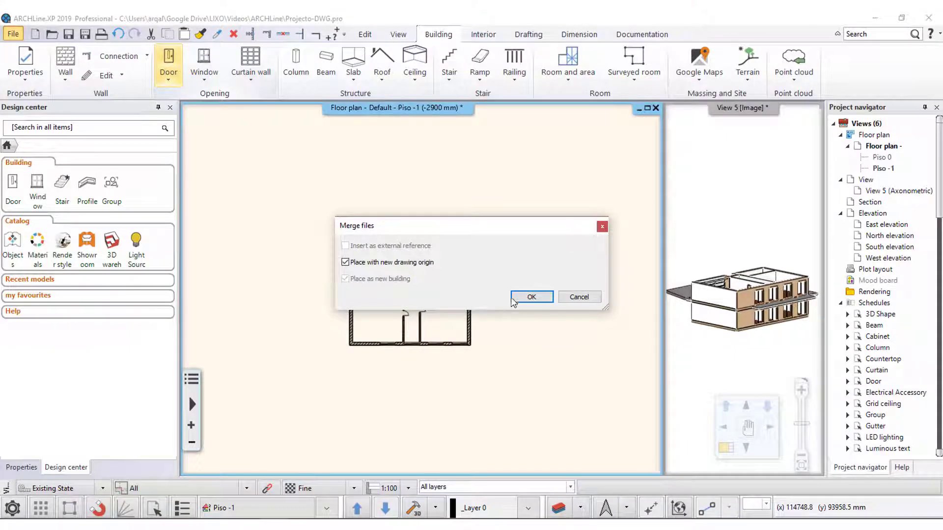
{"action": "left_click", "coordinate": [531, 296]}
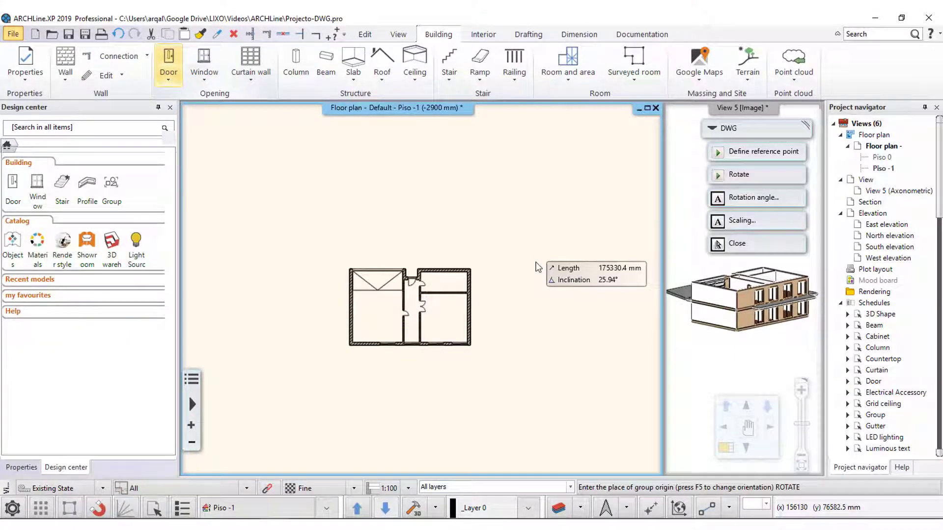
- Place the imported Projecto.dwg drawings onto the Piso -1 plan and fit them in view
{"action": "left_click", "coordinate": [536, 267]}
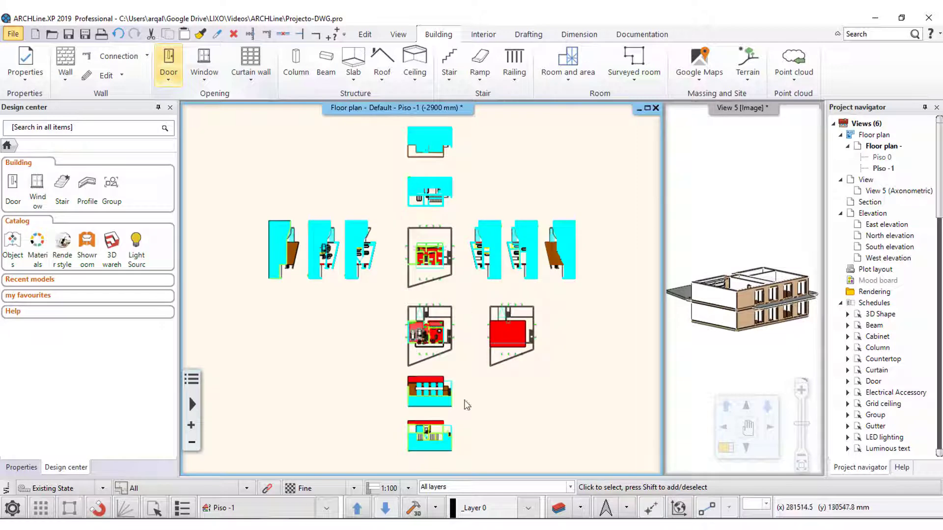
{"action": "left_click", "coordinate": [801, 467]}
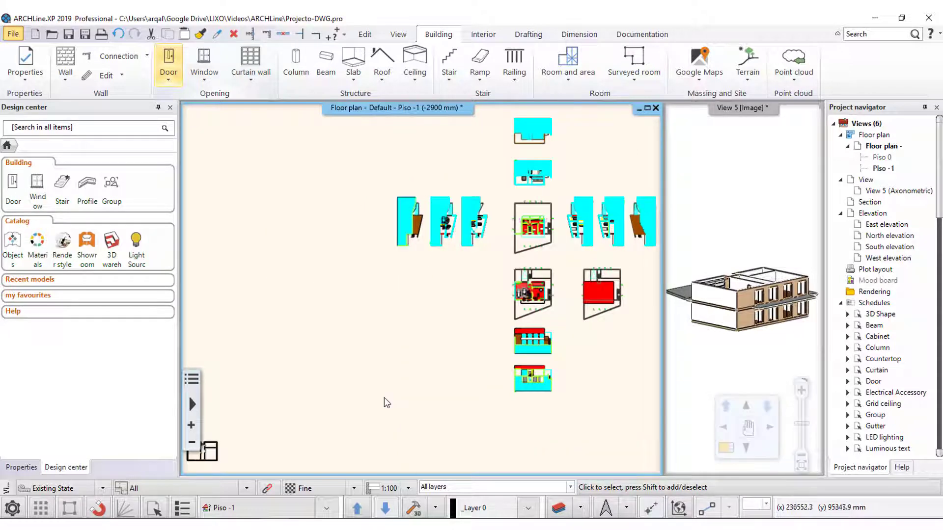
{"action": "scroll", "coordinate": [383, 398], "scroll_direction": "down", "scroll_amount": 3}
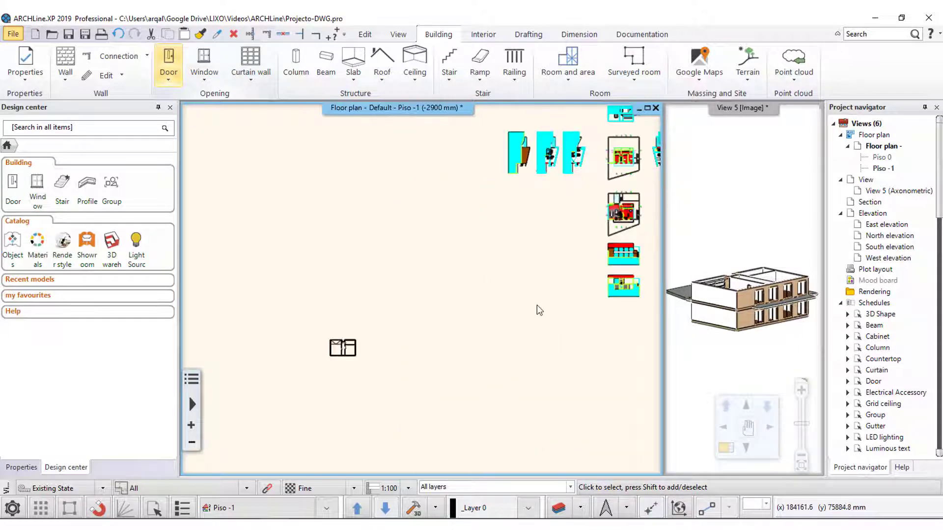
{"action": "scroll", "coordinate": [559, 146], "scroll_direction": "up", "scroll_amount": 1}
{"action": "scroll", "coordinate": [545, 185], "scroll_direction": "up", "scroll_amount": 2}
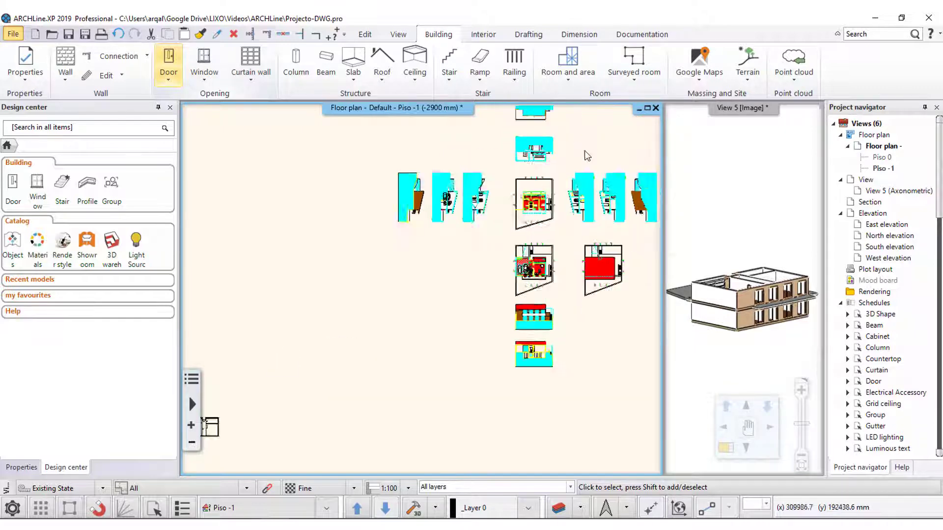
- Window-select the central building's lines, zoom in around it, and bring up Layer Properties
{"action": "left_click", "coordinate": [496, 214]}
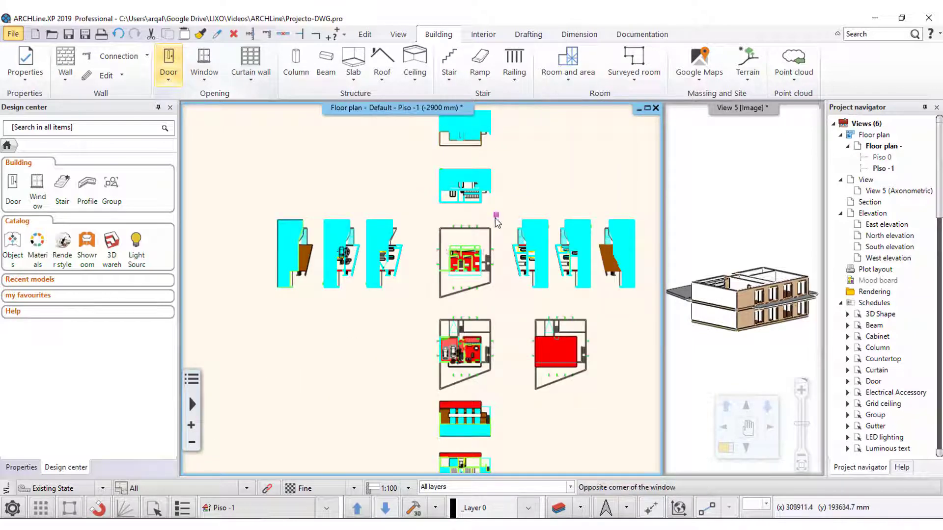
{"action": "left_click", "coordinate": [431, 298]}
{"action": "scroll", "coordinate": [455, 258], "scroll_direction": "up", "scroll_amount": 2}
{"action": "scroll", "coordinate": [455, 259], "scroll_direction": "up", "scroll_amount": 2}
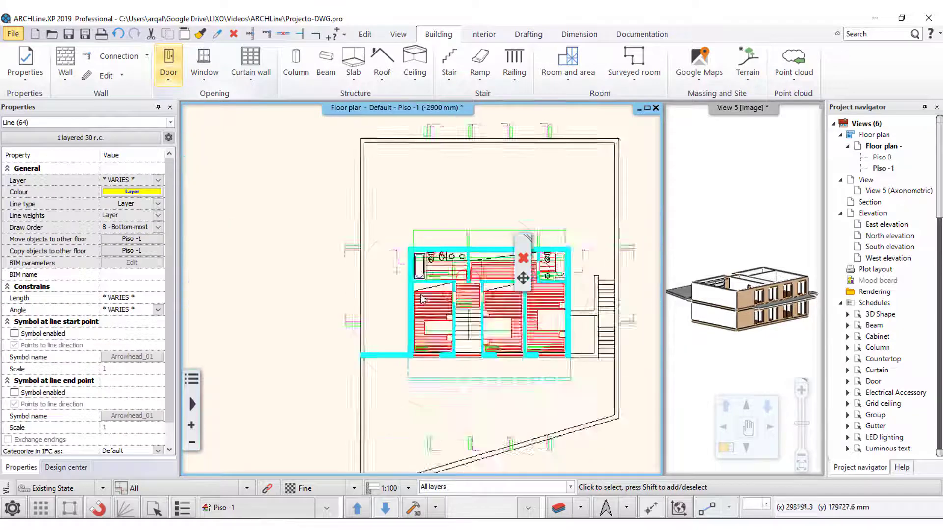
{"action": "scroll", "coordinate": [403, 257], "scroll_direction": "up", "scroll_amount": 1}
{"action": "scroll", "coordinate": [319, 253], "scroll_direction": "up", "scroll_amount": 1}
{"action": "scroll", "coordinate": [240, 251], "scroll_direction": "up", "scroll_amount": 1}
{"action": "scroll", "coordinate": [241, 252], "scroll_direction": "down", "scroll_amount": 3}
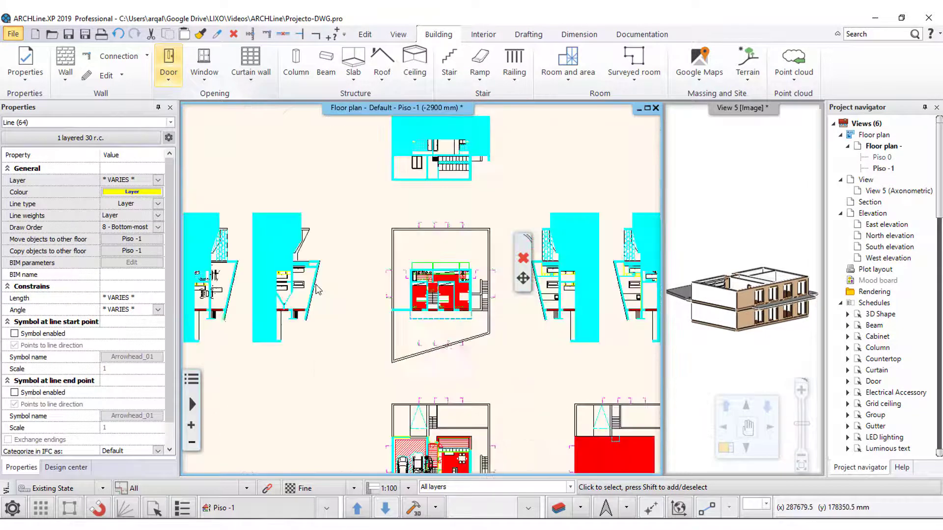
{"action": "scroll", "coordinate": [439, 341], "scroll_direction": "up", "scroll_amount": 3}
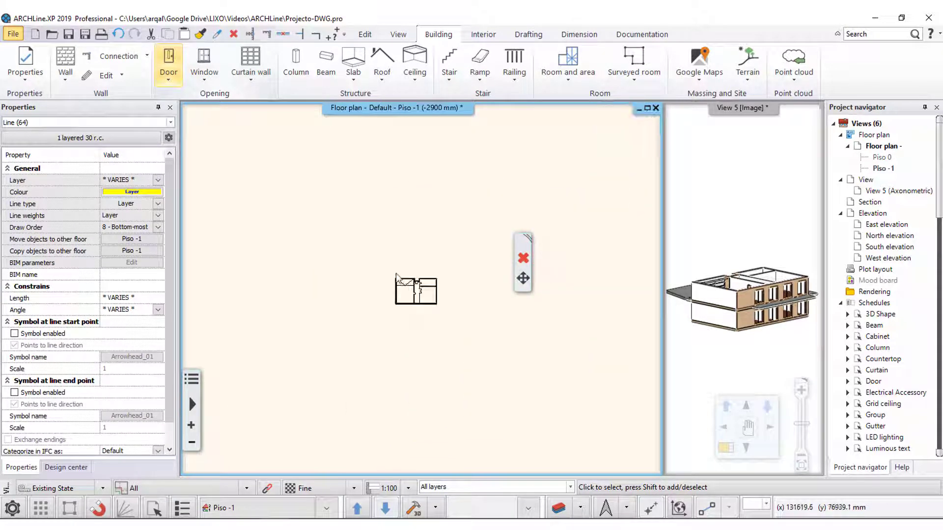
{"action": "scroll", "coordinate": [432, 295], "scroll_direction": "up", "scroll_amount": 1}
{"action": "scroll", "coordinate": [427, 292], "scroll_direction": "down", "scroll_amount": 2}
{"action": "scroll", "coordinate": [278, 363], "scroll_direction": "down", "scroll_amount": 1}
{"action": "scroll", "coordinate": [412, 281], "scroll_direction": "up", "scroll_amount": 1}
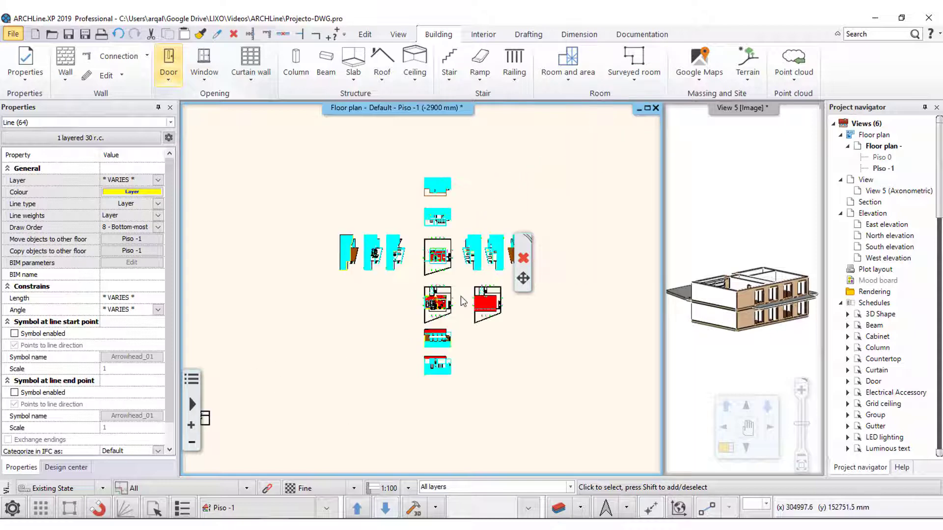
{"action": "scroll", "coordinate": [413, 281], "scroll_direction": "up", "scroll_amount": 2}
{"action": "scroll", "coordinate": [412, 281], "scroll_direction": "up", "scroll_amount": 2}
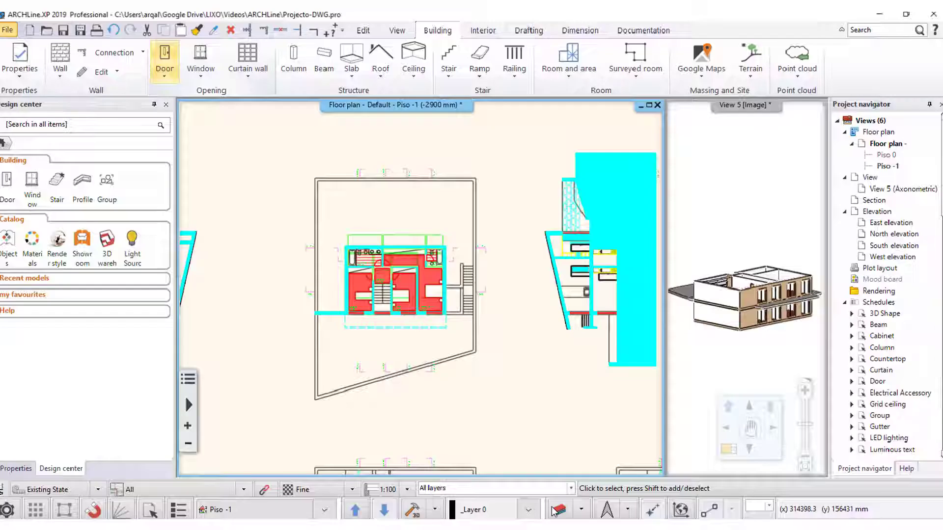
{"action": "left_click", "coordinate": [552, 506]}
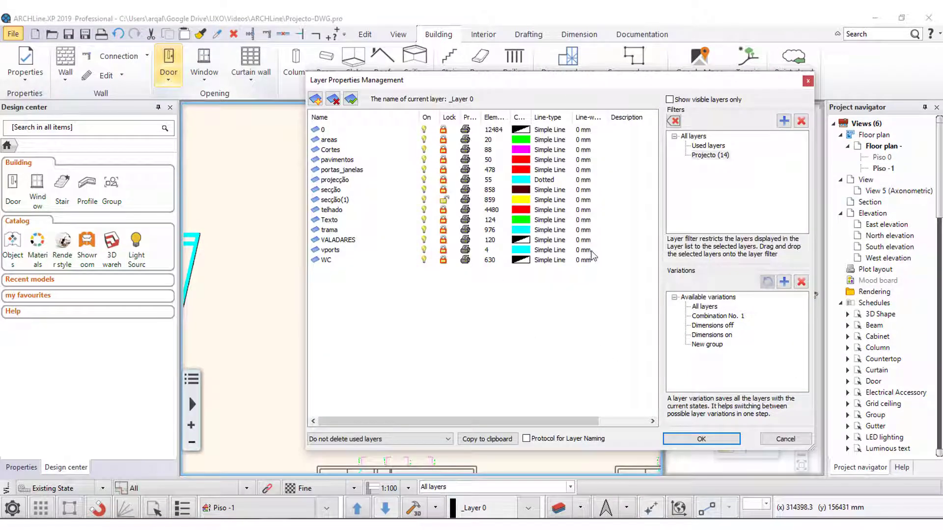
- Unlock every imported layer from 0 through WC, including Cortes, pavimentos, telhado and Texto, and confirm
{"action": "left_click", "coordinate": [439, 132]}
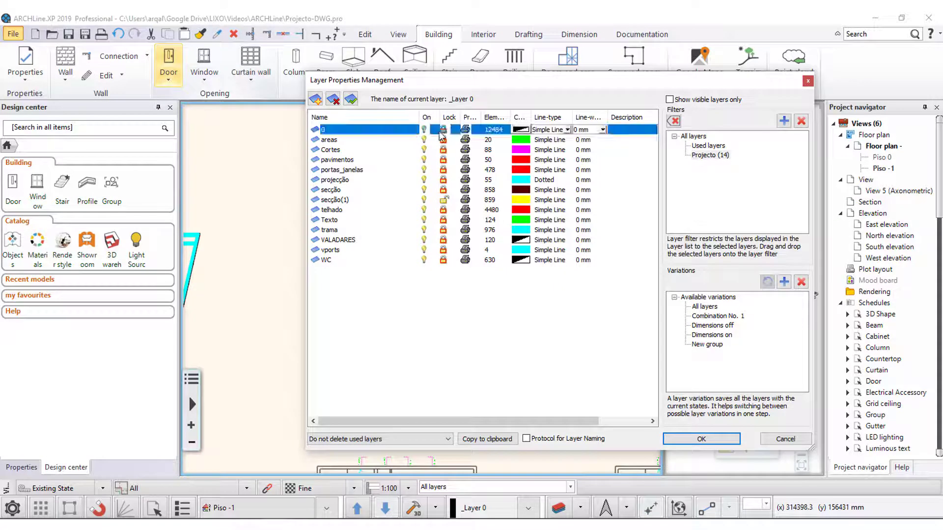
{"action": "left_click", "coordinate": [448, 150]}
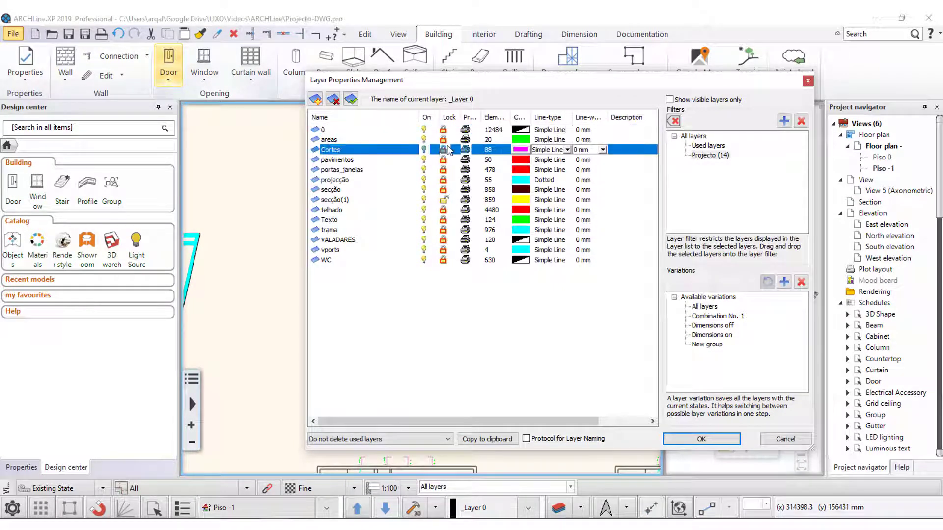
{"action": "left_click", "coordinate": [445, 142]}
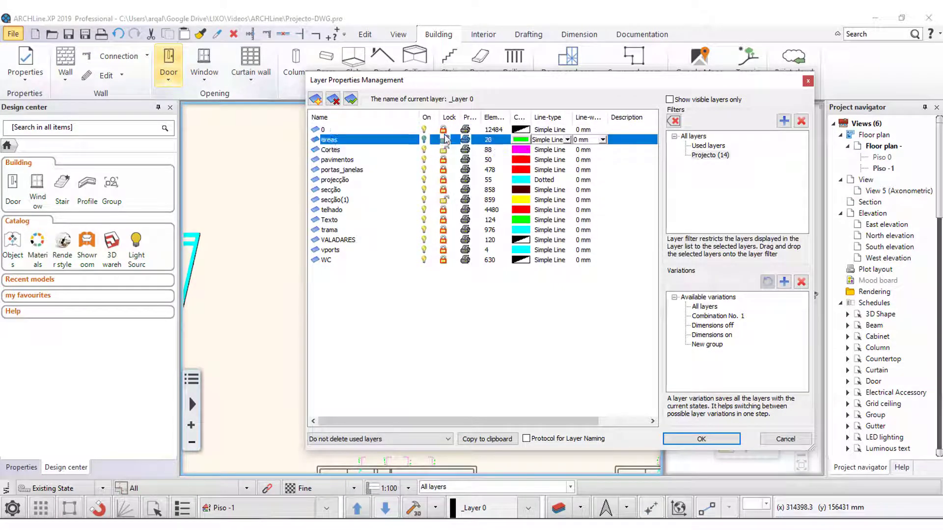
{"action": "left_click", "coordinate": [444, 160]}
{"action": "left_click", "coordinate": [446, 189]}
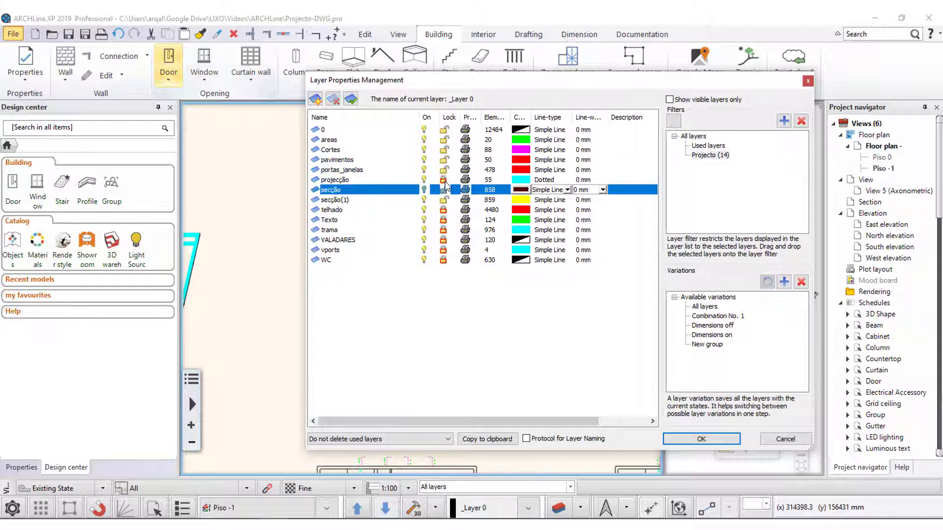
{"action": "left_click", "coordinate": [444, 180]}
{"action": "left_click", "coordinate": [443, 210]}
{"action": "left_click", "coordinate": [444, 220]}
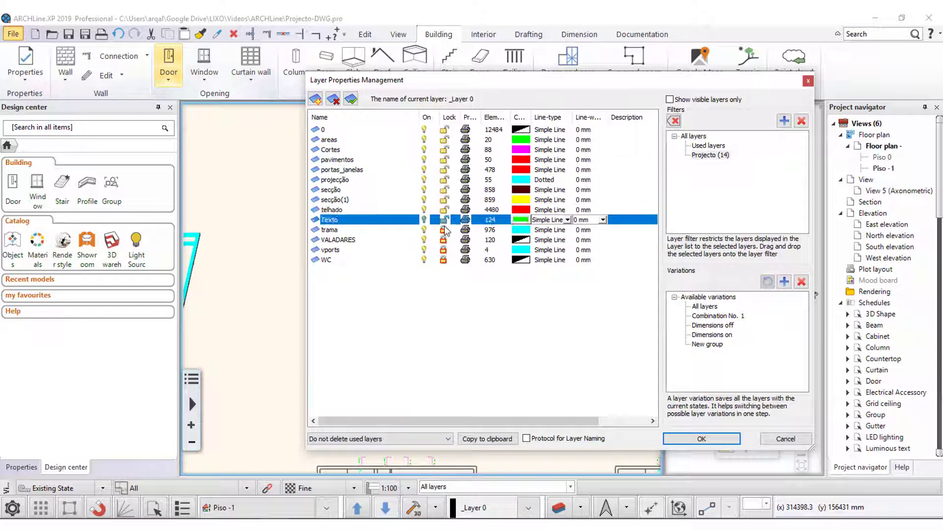
{"action": "left_click", "coordinate": [443, 240]}
{"action": "left_click", "coordinate": [444, 250]}
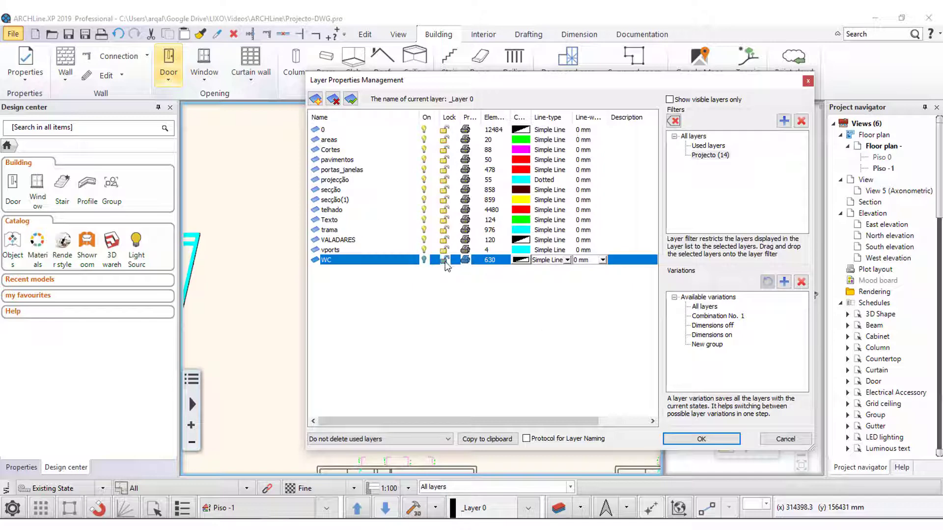
{"action": "left_click", "coordinate": [697, 439]}
- Select the central imported DWG plan and start a Move from operation on it
{"action": "scroll", "coordinate": [437, 354], "scroll_direction": "up", "scroll_amount": 2}
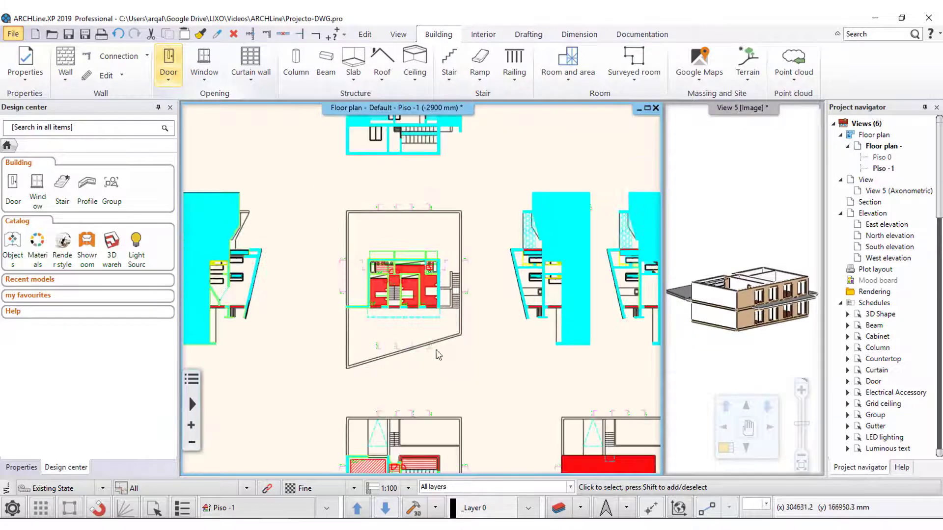
{"action": "scroll", "coordinate": [473, 270], "scroll_direction": "down", "scroll_amount": 2}
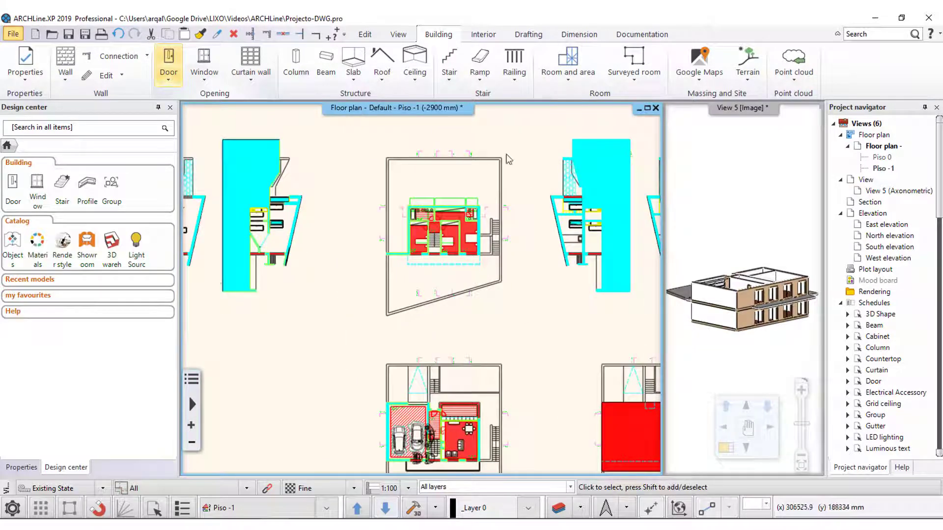
{"action": "left_click", "coordinate": [366, 333]}
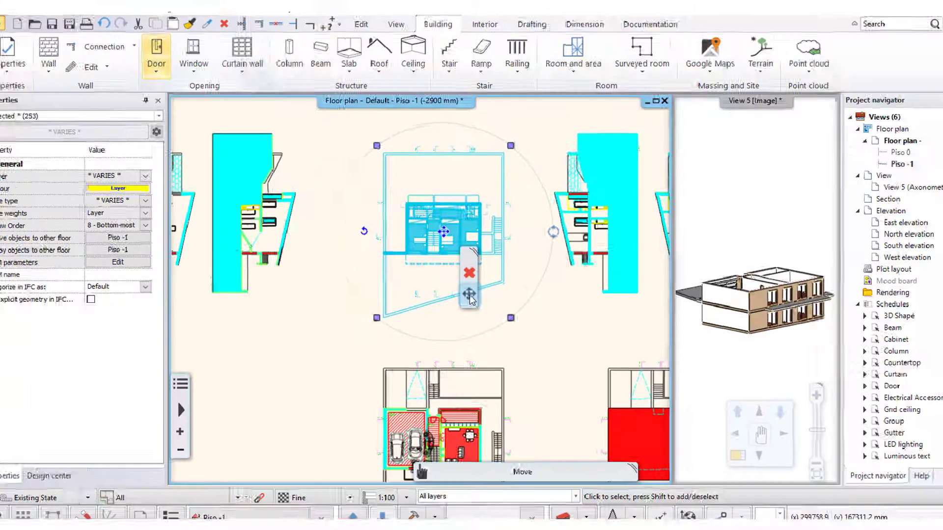
{"action": "left_click", "coordinate": [469, 295]}
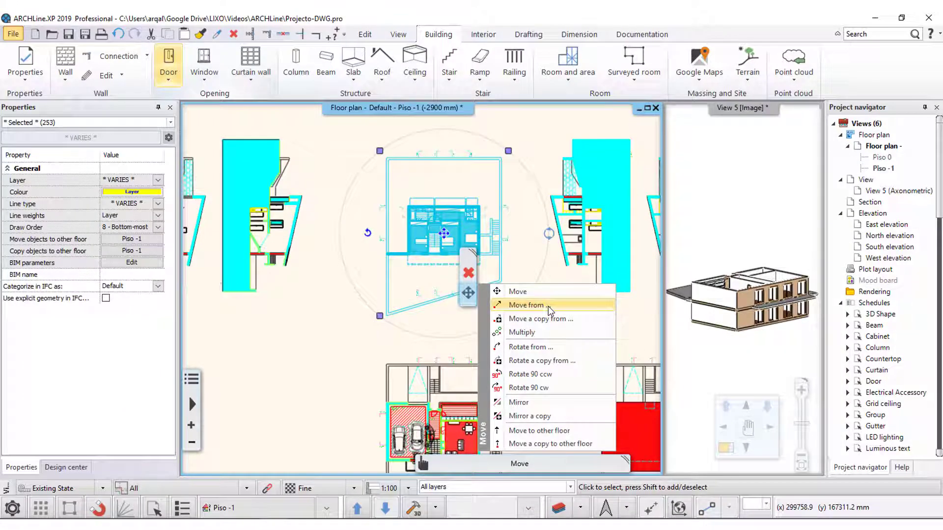
{"action": "left_click", "coordinate": [548, 305]}
{"action": "scroll", "coordinate": [463, 242], "scroll_direction": "up", "scroll_amount": 3}
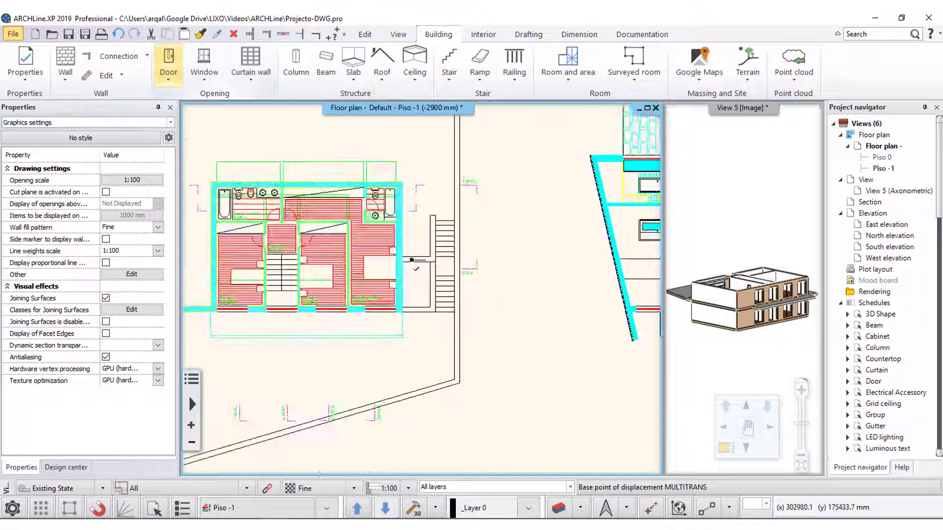
{"action": "scroll", "coordinate": [403, 324], "scroll_direction": "up", "scroll_amount": 3}
{"action": "scroll", "coordinate": [400, 343], "scroll_direction": "up", "scroll_amount": 3}
{"action": "scroll", "coordinate": [410, 321], "scroll_direction": "up", "scroll_amount": 2}
{"action": "scroll", "coordinate": [428, 284], "scroll_direction": "up", "scroll_amount": 2}
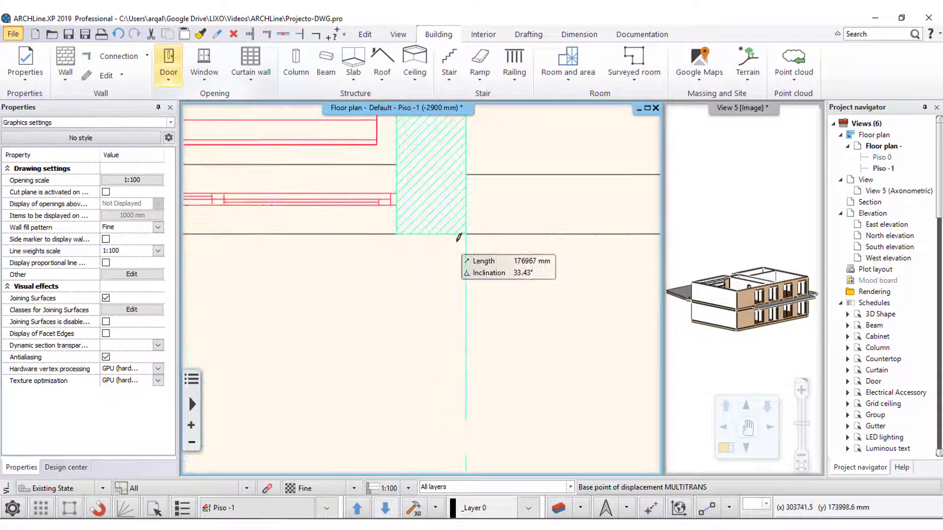
{"action": "scroll", "coordinate": [444, 255], "scroll_direction": "up", "scroll_amount": 2}
{"action": "scroll", "coordinate": [430, 270], "scroll_direction": "up", "scroll_amount": 2}
{"action": "scroll", "coordinate": [411, 291], "scroll_direction": "up", "scroll_amount": 2}
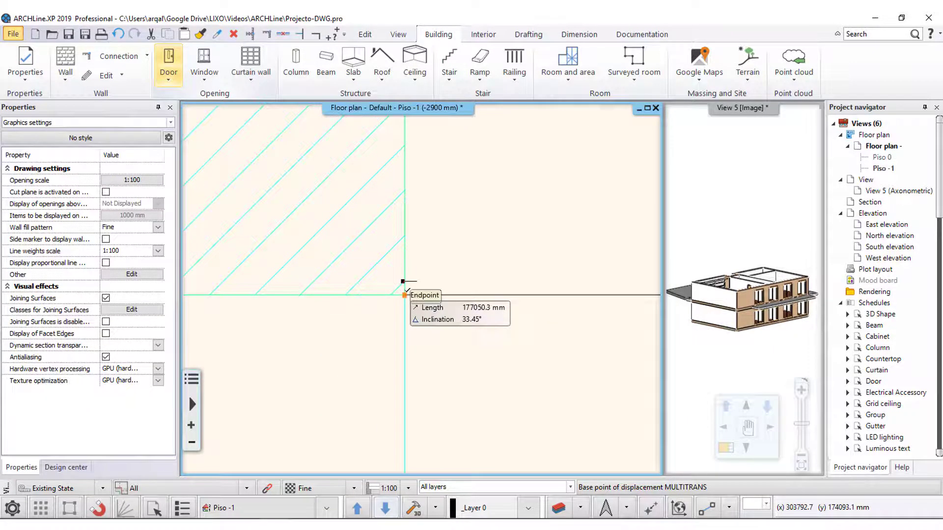
- Move the plan from its hatched wall corner onto the matching Piso -1 wall corner
{"action": "left_click", "coordinate": [412, 290]}
{"action": "scroll", "coordinate": [406, 283], "scroll_direction": "down", "scroll_amount": 2}
{"action": "scroll", "coordinate": [412, 286], "scroll_direction": "down", "scroll_amount": 2}
{"action": "scroll", "coordinate": [403, 287], "scroll_direction": "down", "scroll_amount": 2}
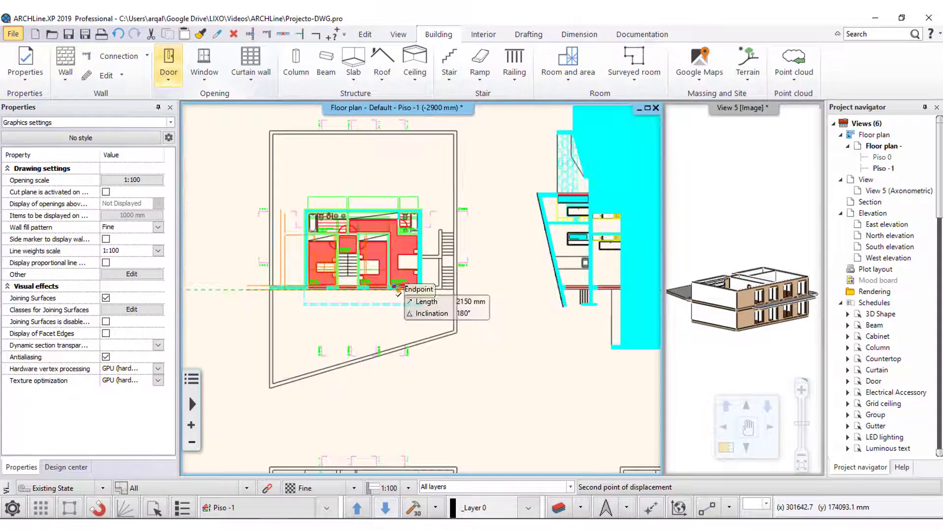
{"action": "scroll", "coordinate": [389, 236], "scroll_direction": "down", "scroll_amount": 2}
{"action": "scroll", "coordinate": [337, 260], "scroll_direction": "down", "scroll_amount": 2}
{"action": "scroll", "coordinate": [467, 263], "scroll_direction": "down", "scroll_amount": 2}
{"action": "scroll", "coordinate": [339, 254], "scroll_direction": "up", "scroll_amount": 1}
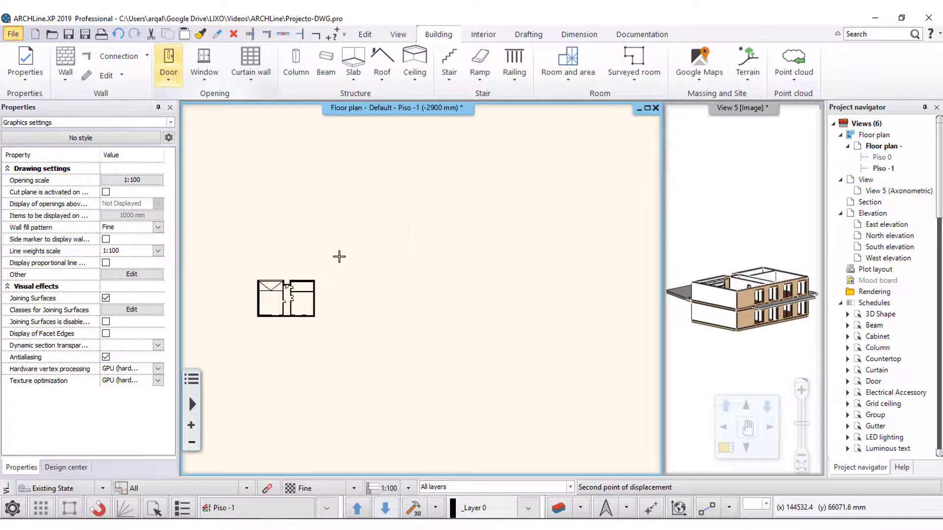
{"action": "scroll", "coordinate": [244, 349], "scroll_direction": "up", "scroll_amount": 2}
{"action": "scroll", "coordinate": [319, 304], "scroll_direction": "up", "scroll_amount": 2}
{"action": "scroll", "coordinate": [403, 286], "scroll_direction": "up", "scroll_amount": 2}
{"action": "scroll", "coordinate": [432, 314], "scroll_direction": "up", "scroll_amount": 2}
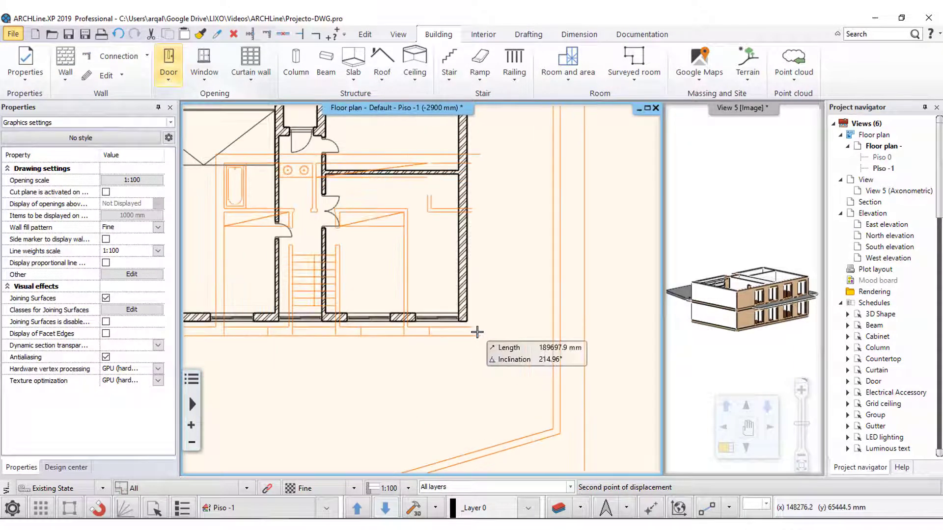
{"action": "scroll", "coordinate": [471, 329], "scroll_direction": "down", "scroll_amount": 1}
{"action": "scroll", "coordinate": [442, 302], "scroll_direction": "up", "scroll_amount": 1}
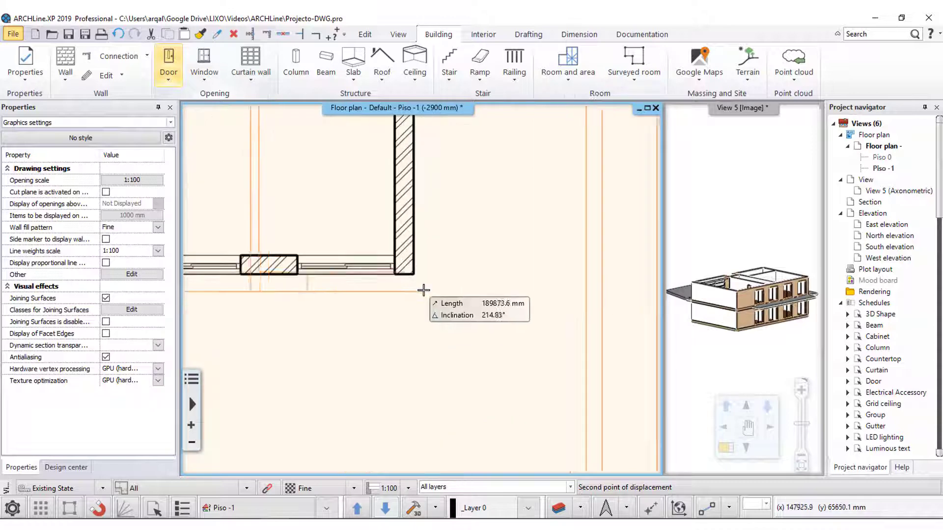
{"action": "left_click", "coordinate": [411, 261]}
{"action": "scroll", "coordinate": [414, 276], "scroll_direction": "down", "scroll_amount": 5}
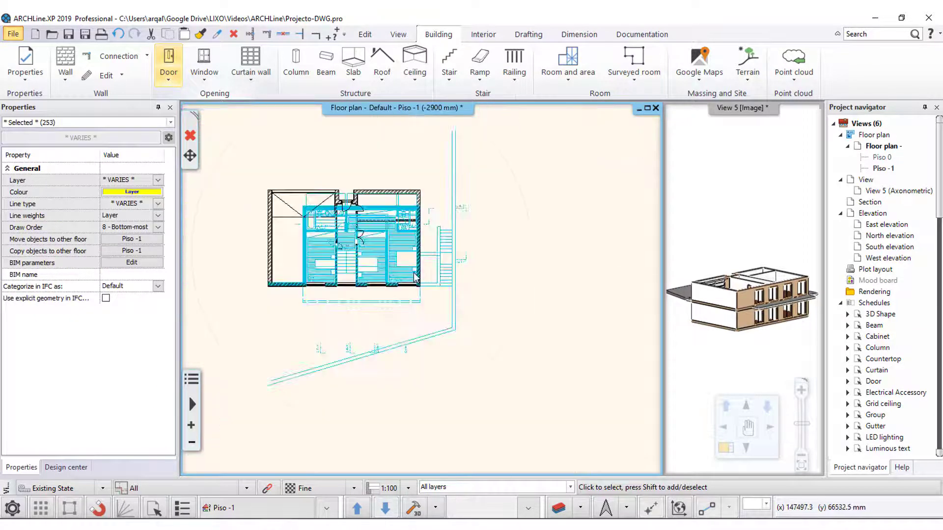
{"action": "left_click", "coordinate": [225, 174]}
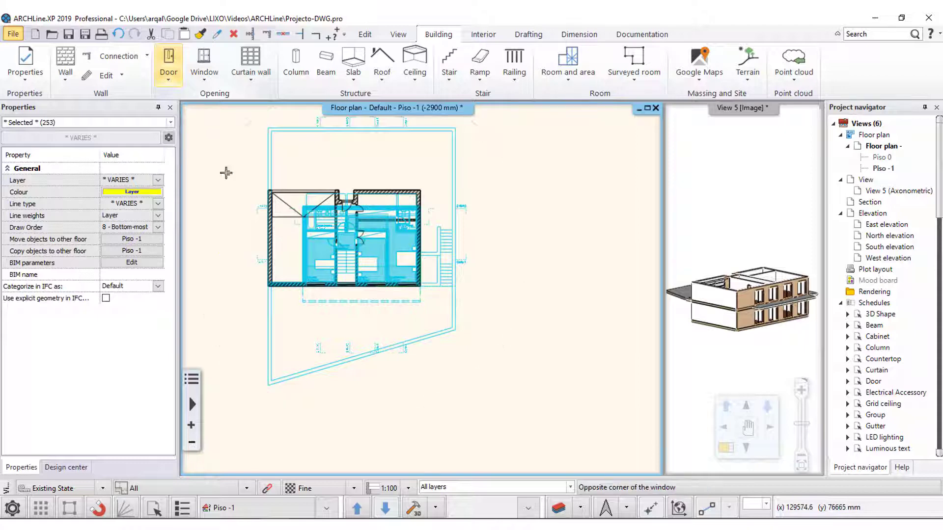
{"action": "left_click", "coordinate": [251, 204]}
{"action": "scroll", "coordinate": [266, 187], "scroll_direction": "up", "scroll_amount": 3}
{"action": "scroll", "coordinate": [344, 211], "scroll_direction": "up", "scroll_amount": 2}
{"action": "scroll", "coordinate": [362, 219], "scroll_direction": "down", "scroll_amount": 2}
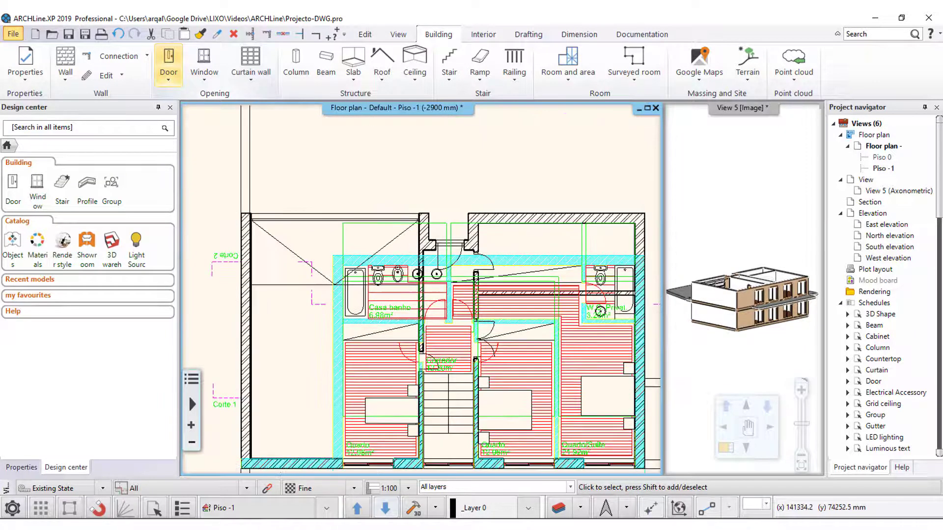
{"action": "scroll", "coordinate": [452, 183], "scroll_direction": "up", "scroll_amount": 2}
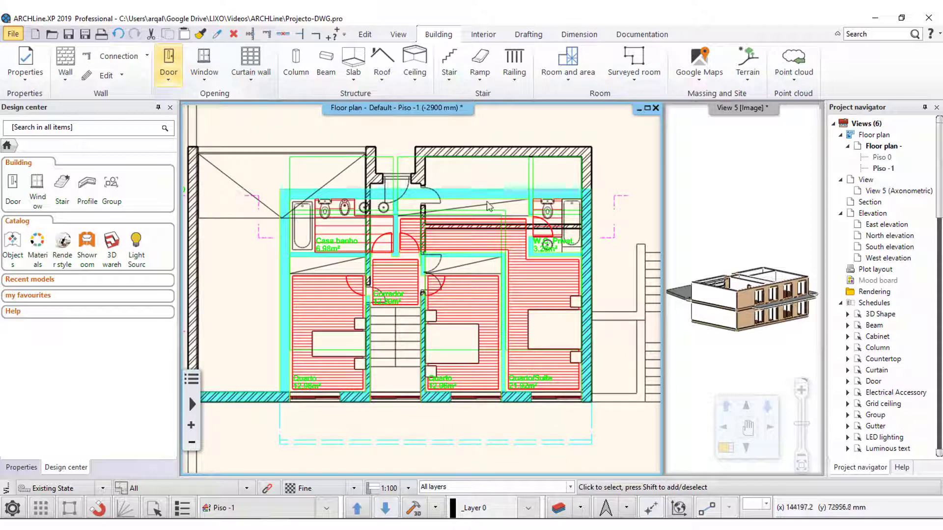
{"action": "scroll", "coordinate": [455, 235], "scroll_direction": "up", "scroll_amount": 1}
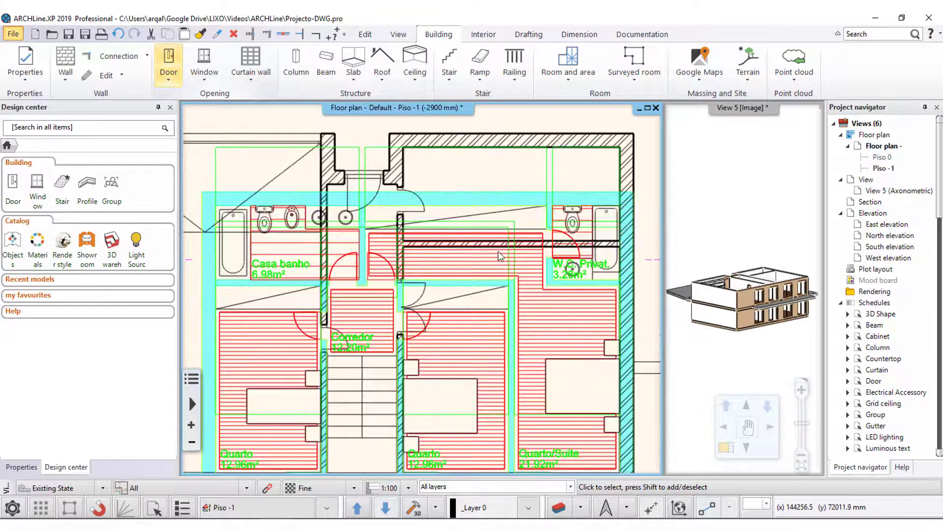
{"action": "scroll", "coordinate": [499, 256], "scroll_direction": "down", "scroll_amount": 1}
{"action": "scroll", "coordinate": [494, 260], "scroll_direction": "down", "scroll_amount": 2}
{"action": "scroll", "coordinate": [488, 270], "scroll_direction": "down", "scroll_amount": 2}
{"action": "scroll", "coordinate": [484, 283], "scroll_direction": "down", "scroll_amount": 1}
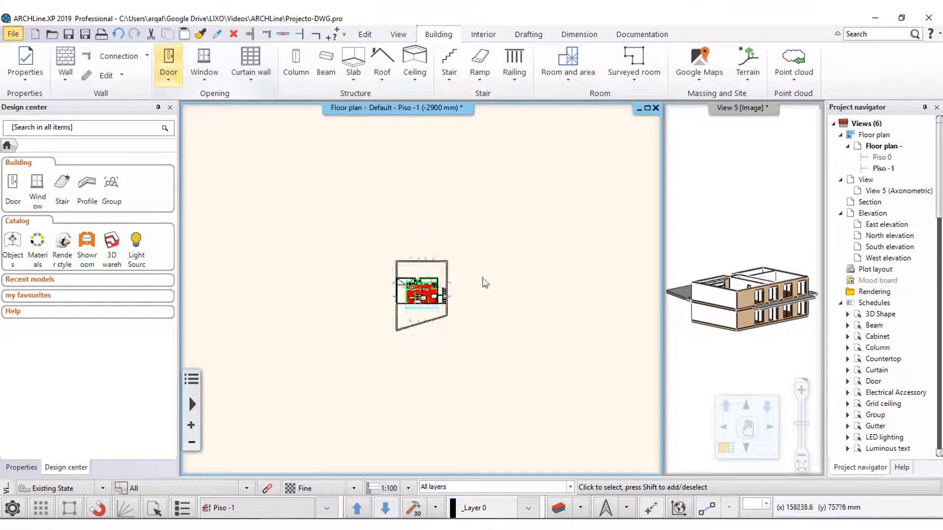
{"action": "scroll", "coordinate": [485, 282], "scroll_direction": "down", "scroll_amount": 2}
- Delete the cluster of stray imported elements lying away from the building
{"action": "middle_click_drag", "start_coordinate": [543, 193], "coordinate": [396, 330]}
{"action": "left_click", "coordinate": [548, 203]}
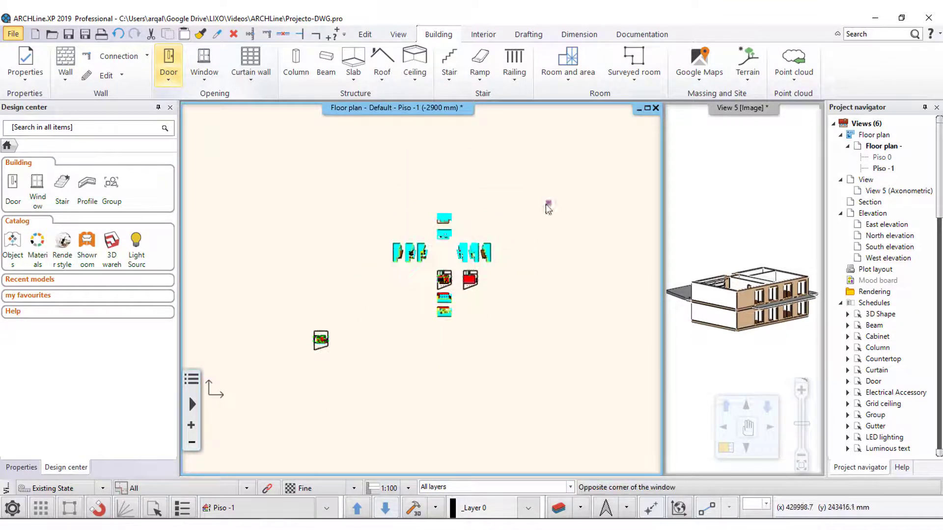
{"action": "left_click", "coordinate": [382, 349]}
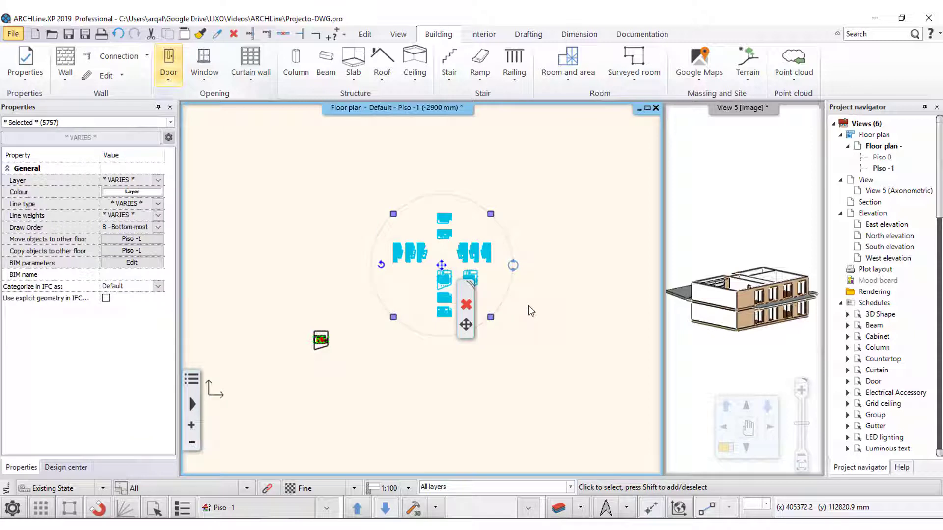
{"action": "key", "text": "Delete"}
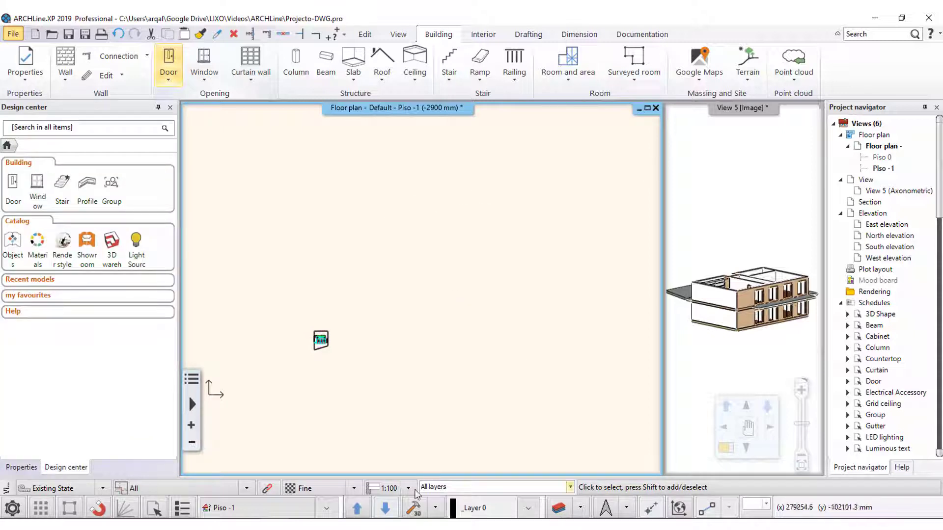
- Fit the whole drawing to the view and zoom in on the rooms
{"action": "left_click", "coordinate": [801, 464]}
{"action": "scroll", "coordinate": [325, 298], "scroll_direction": "up", "scroll_amount": 2}
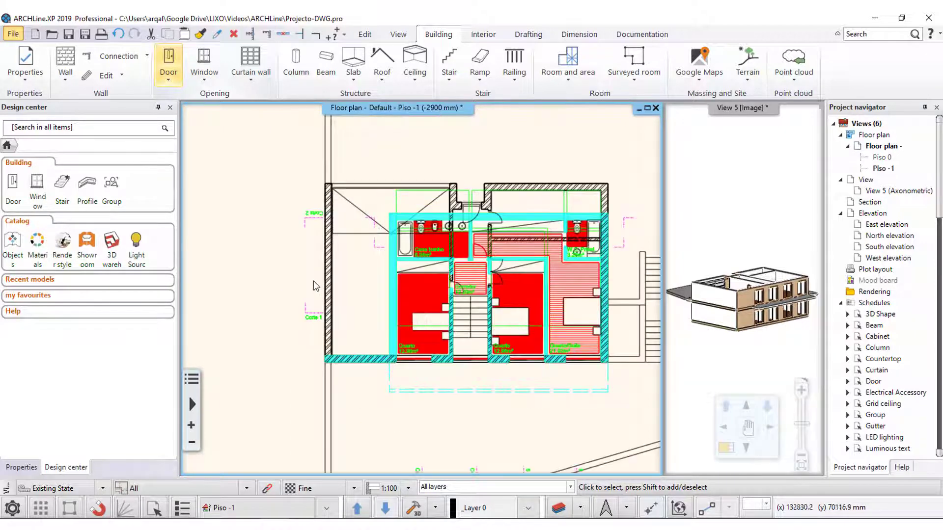
{"action": "scroll", "coordinate": [395, 243], "scroll_direction": "up", "scroll_amount": 1}
{"action": "scroll", "coordinate": [396, 242], "scroll_direction": "up", "scroll_amount": 1}
{"action": "scroll", "coordinate": [395, 242], "scroll_direction": "up", "scroll_amount": 2}
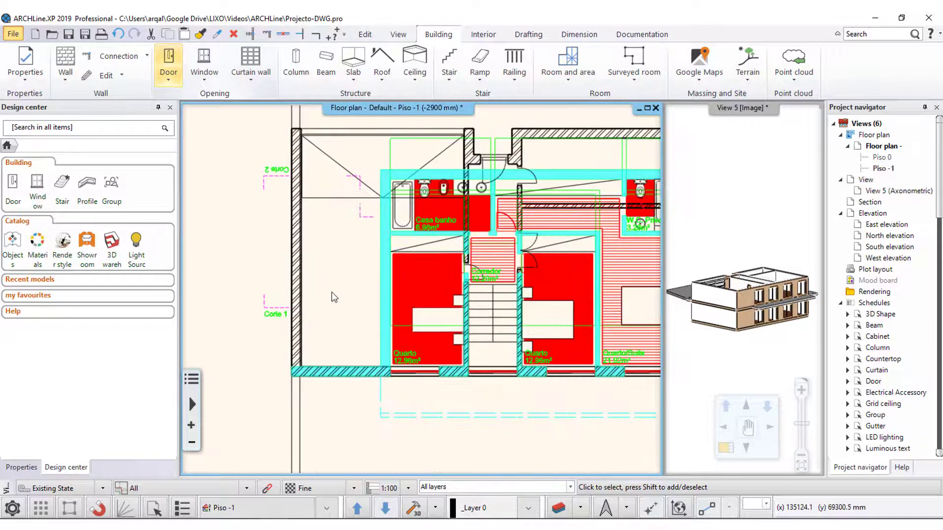
{"action": "scroll", "coordinate": [347, 334], "scroll_direction": "down", "scroll_amount": 1}
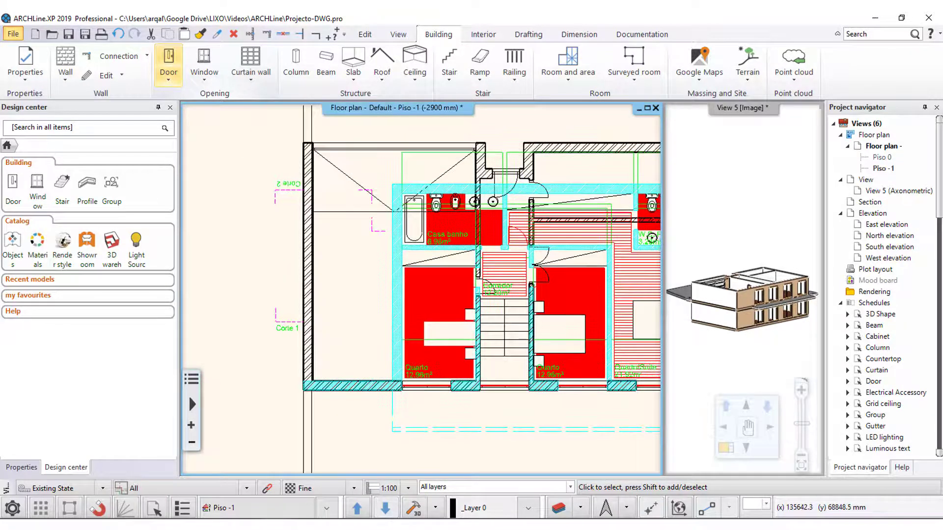
{"action": "scroll", "coordinate": [481, 181], "scroll_direction": "down", "scroll_amount": 1}
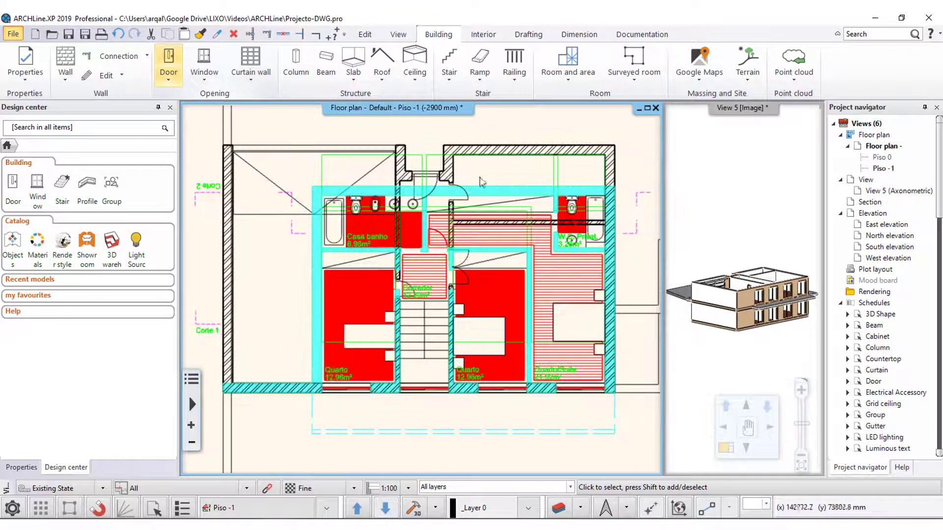
- Move the left outer wall so its corner sits on the DWG corner
{"action": "left_click", "coordinate": [227, 321]}
{"action": "left_click", "coordinate": [253, 402]}
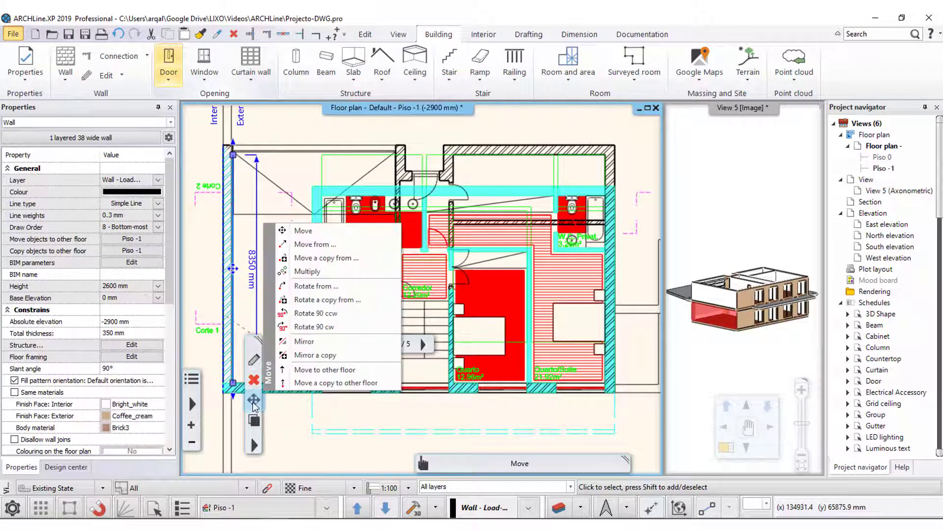
{"action": "left_click", "coordinate": [314, 244]}
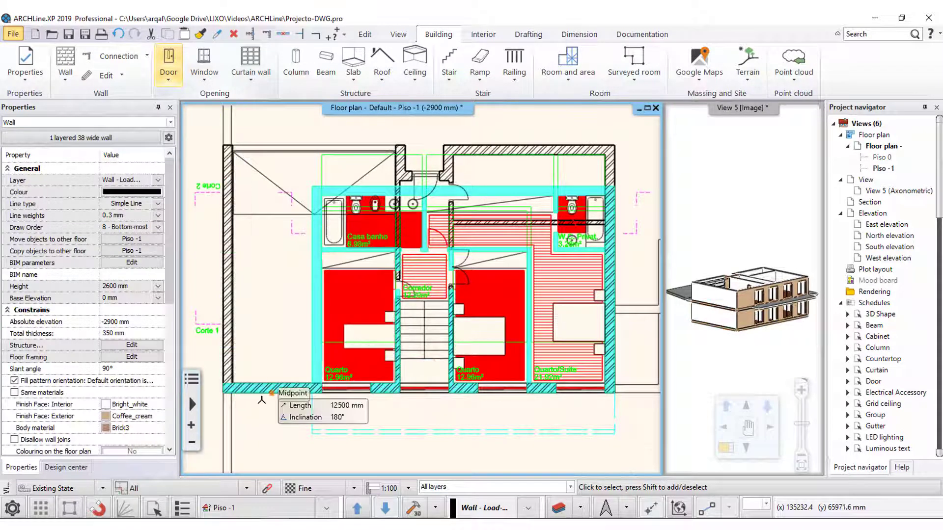
{"action": "scroll", "coordinate": [228, 388], "scroll_direction": "up", "scroll_amount": 3}
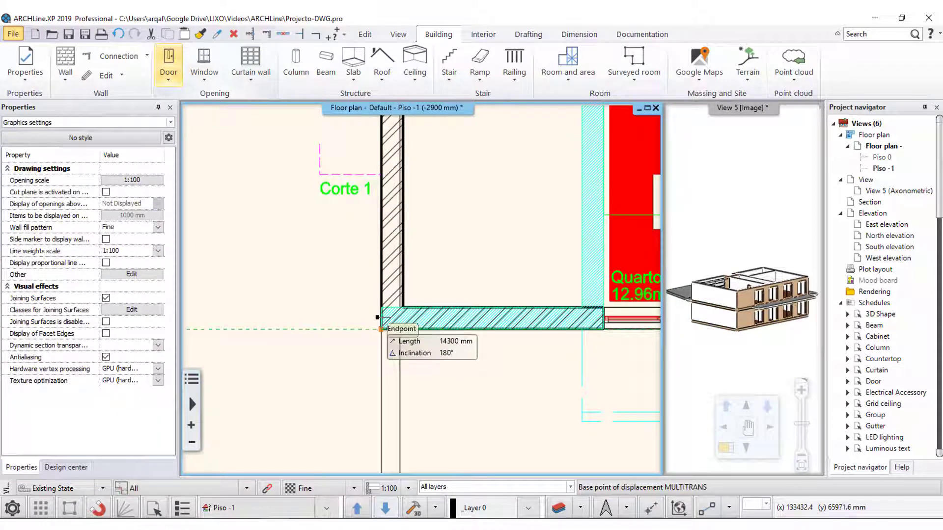
{"action": "left_click", "coordinate": [381, 329]}
{"action": "left_click", "coordinate": [582, 329]}
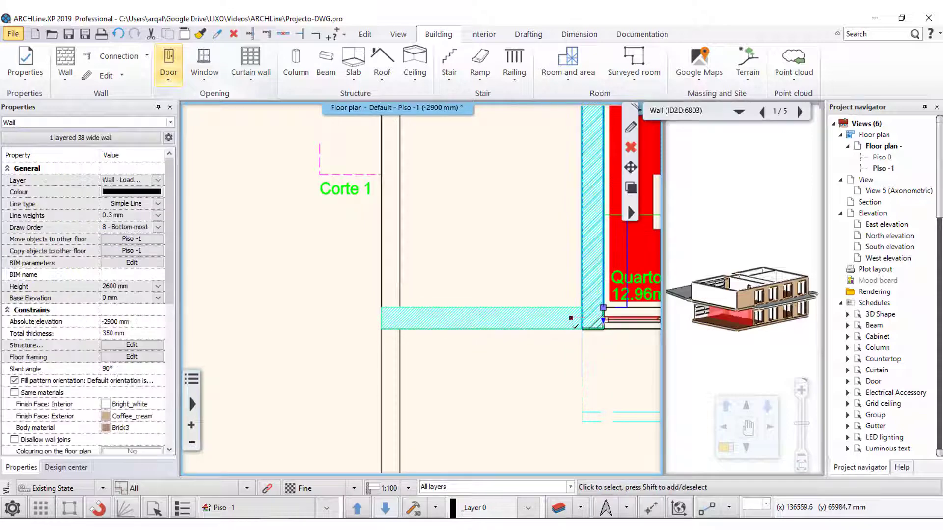
{"action": "scroll", "coordinate": [384, 305], "scroll_direction": "down", "scroll_amount": 1}
{"action": "scroll", "coordinate": [385, 305], "scroll_direction": "down", "scroll_amount": 1}
{"action": "scroll", "coordinate": [385, 306], "scroll_direction": "down", "scroll_amount": 2}
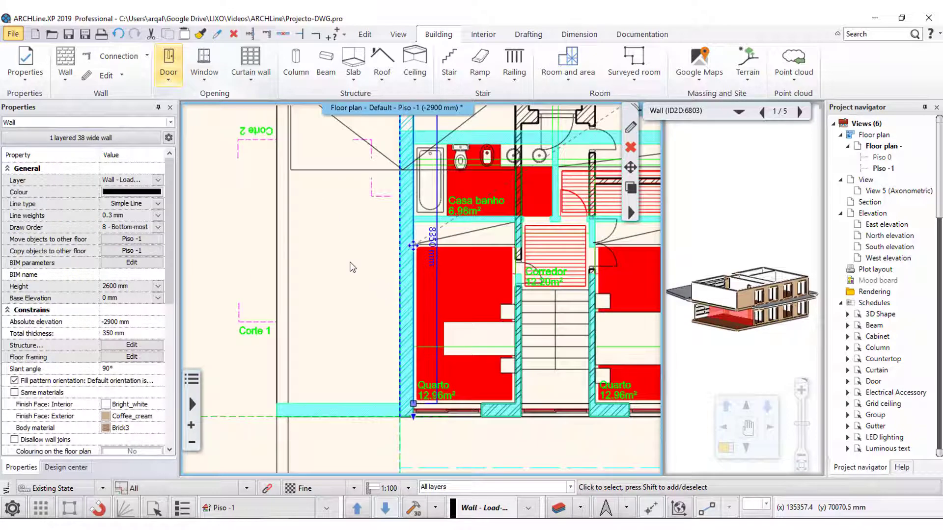
{"action": "key", "text": "Escape"}
- Move the top wall 1500 mm lower to match the DWG layout
{"action": "middle_click_drag", "start_coordinate": [452, 275], "coordinate": [277, 409]}
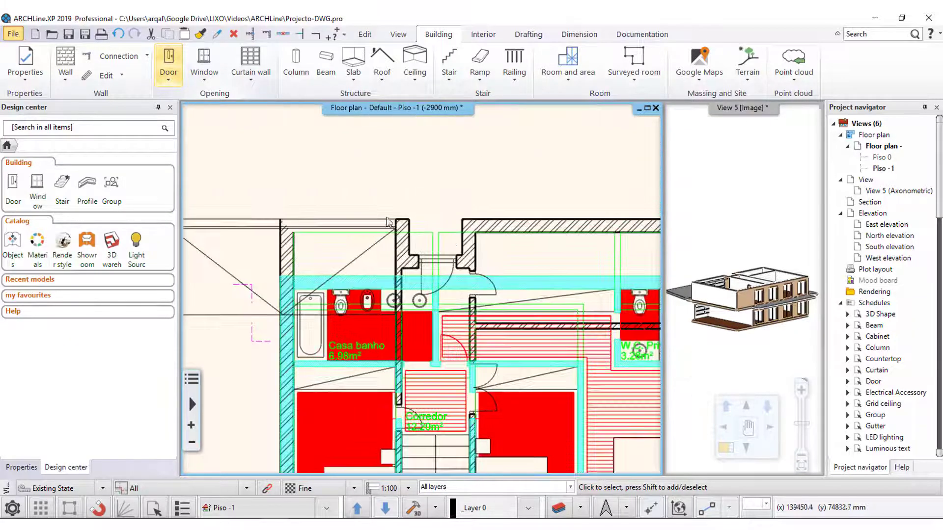
{"action": "left_click", "coordinate": [495, 219]}
{"action": "mouse_move", "coordinate": [520, 299]}
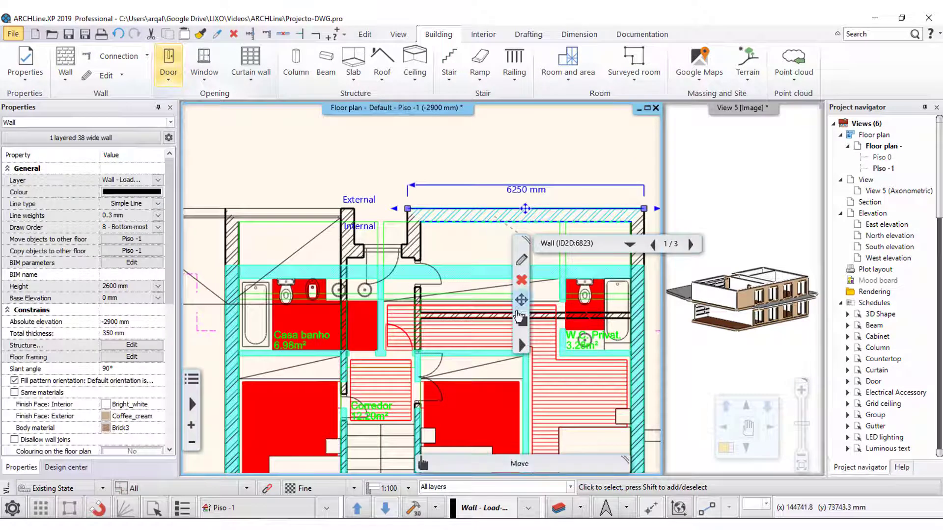
{"action": "left_click", "coordinate": [586, 312]}
{"action": "middle_click_drag", "start_coordinate": [586, 313], "coordinate": [492, 315]}
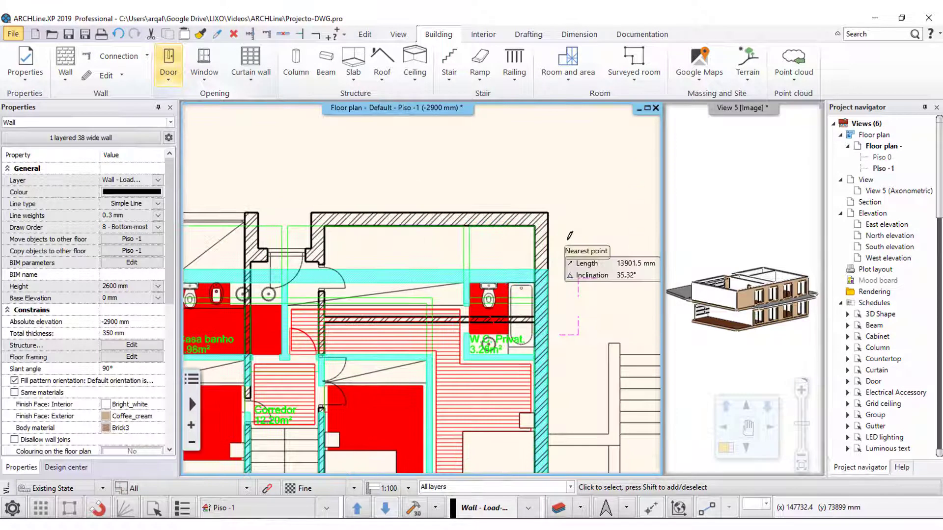
{"action": "left_click", "coordinate": [548, 213]}
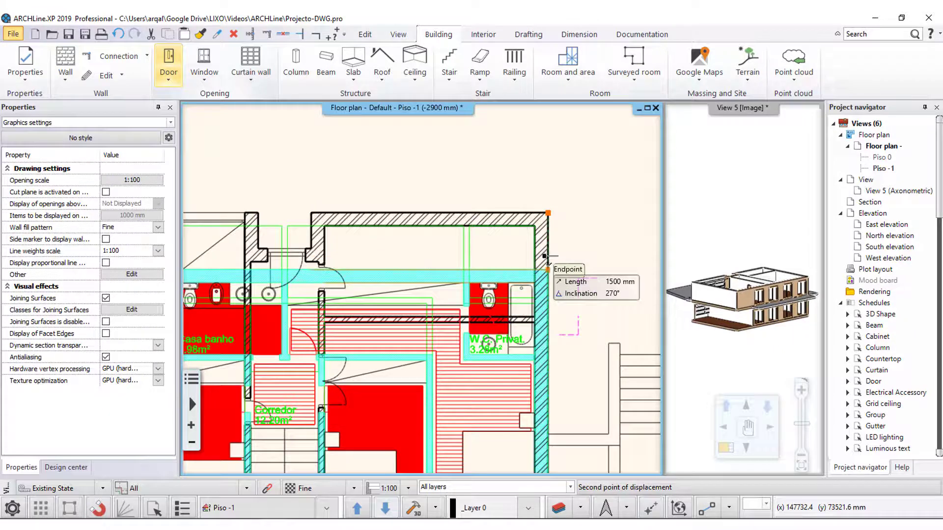
{"action": "left_click", "coordinate": [554, 234]}
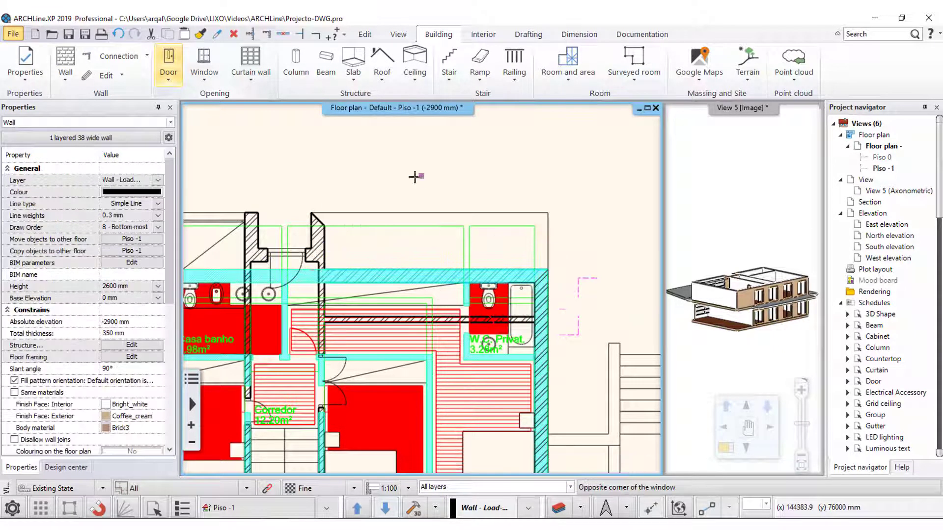
{"action": "key", "text": "Escape"}
- Delete the door and the short 1750 mm wall beside the stairwell
{"action": "left_click", "coordinate": [262, 253]}
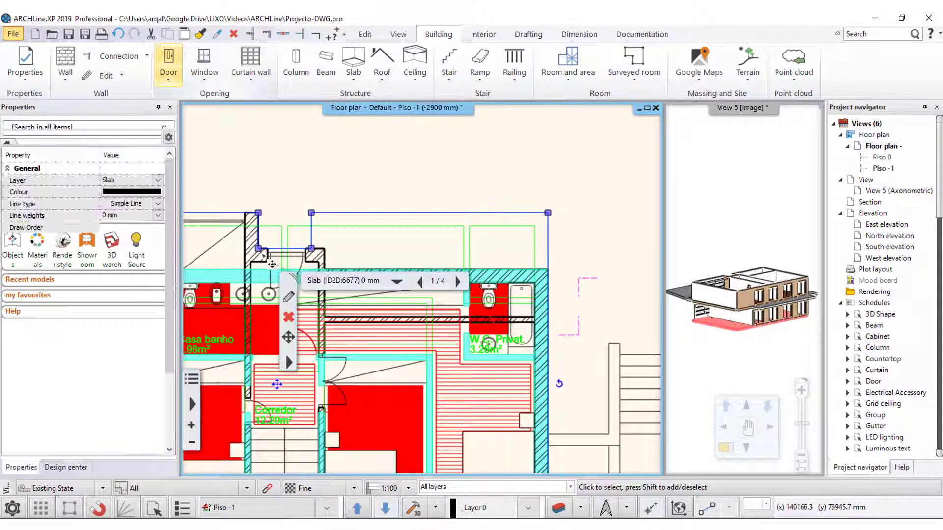
{"action": "left_click", "coordinate": [249, 240]}
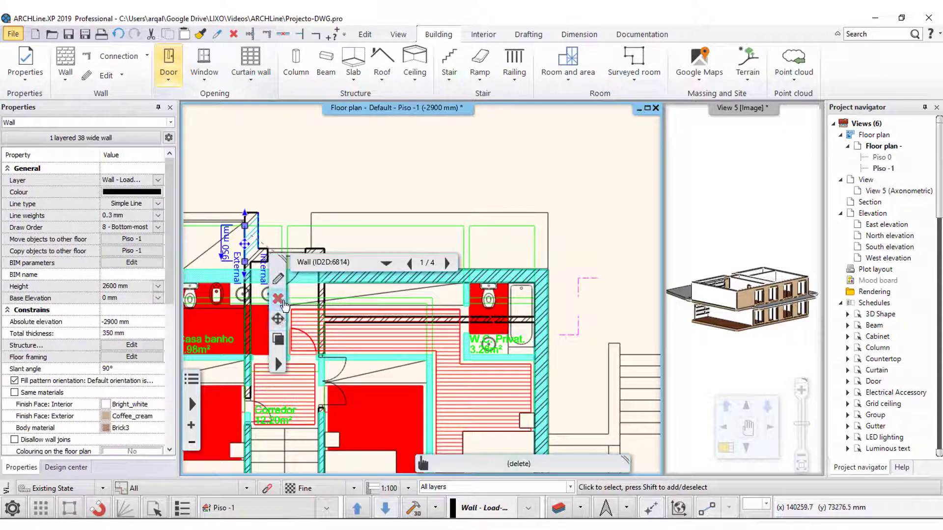
{"action": "left_click", "coordinate": [277, 320]}
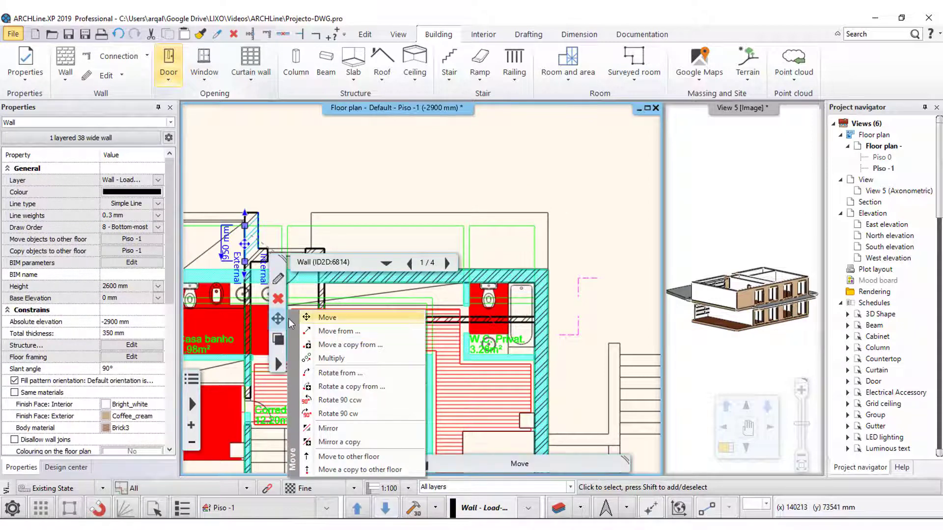
{"action": "left_click", "coordinate": [283, 307]}
{"action": "left_click", "coordinate": [264, 263]}
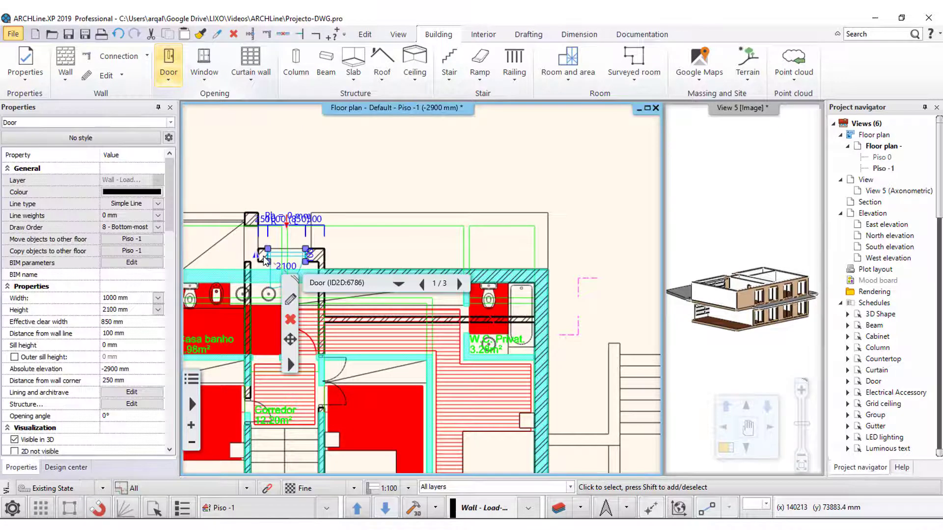
{"action": "left_click", "coordinate": [290, 322]}
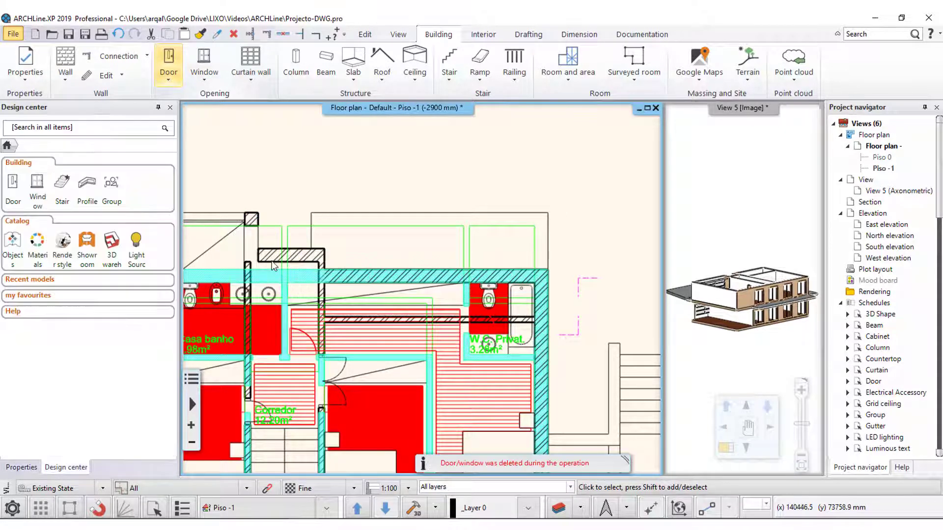
{"action": "left_click", "coordinate": [274, 263]}
{"action": "left_click", "coordinate": [297, 323]}
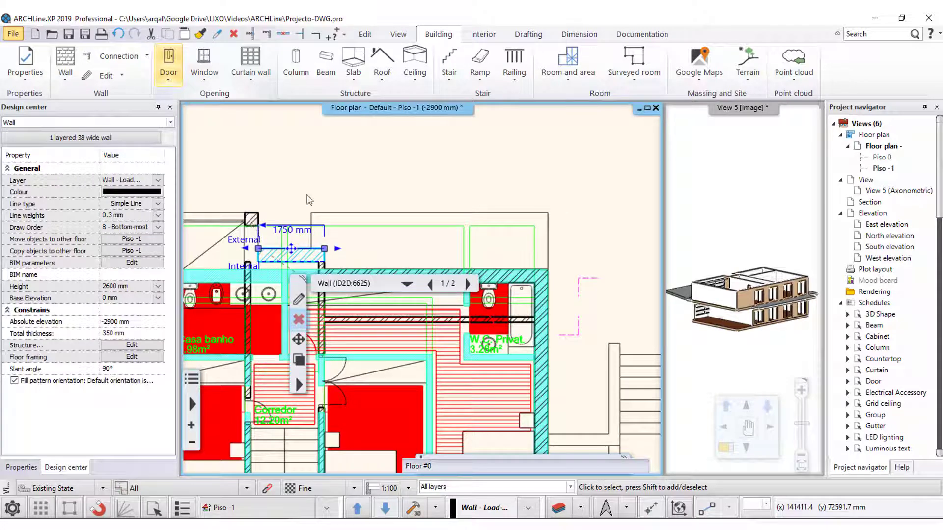
- Extend the bathroom's 5900 mm top wall leftward to the outer wall corner
{"action": "middle_click_drag", "start_coordinate": [223, 353], "coordinate": [398, 263]}
{"action": "key", "text": "Escape"}
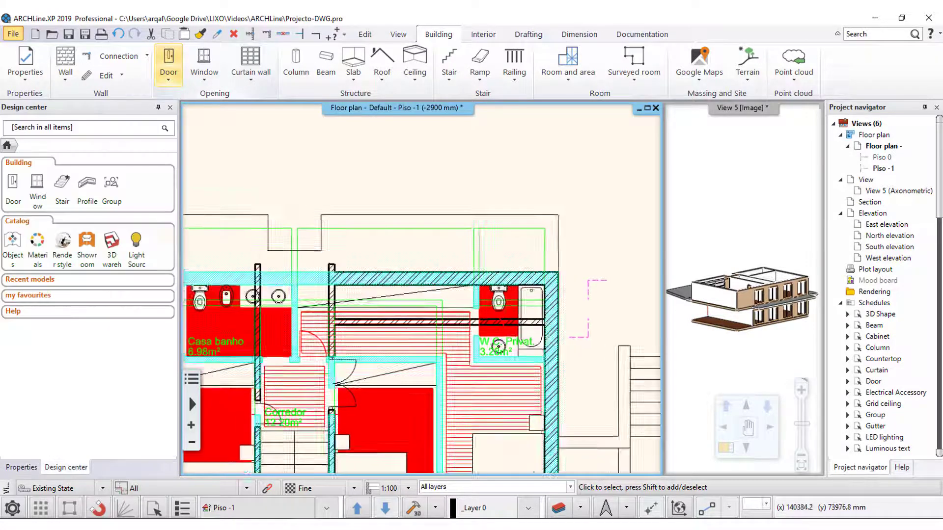
{"action": "scroll", "coordinate": [399, 264], "scroll_direction": "down", "scroll_amount": 1}
{"action": "left_click", "coordinate": [409, 243]}
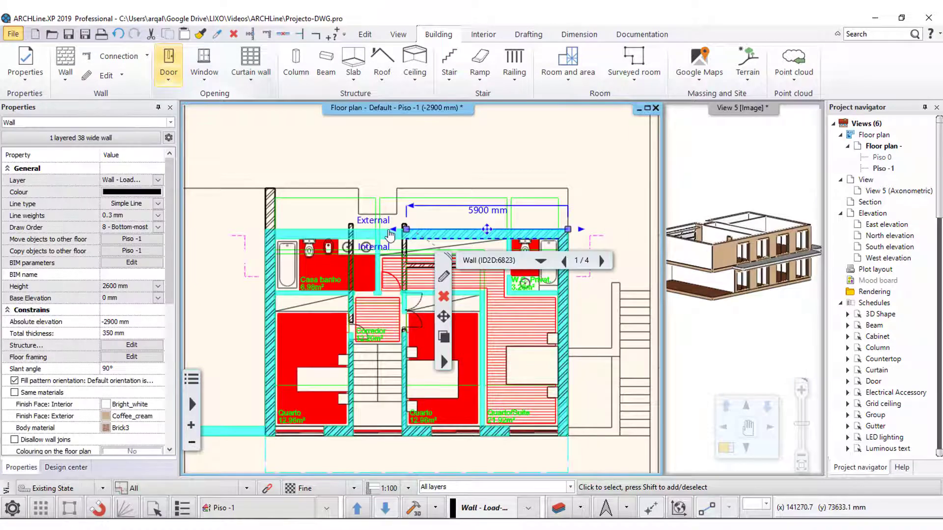
{"action": "scroll", "coordinate": [390, 236], "scroll_direction": "up", "scroll_amount": 1}
{"action": "scroll", "coordinate": [332, 260], "scroll_direction": "up", "scroll_amount": 1}
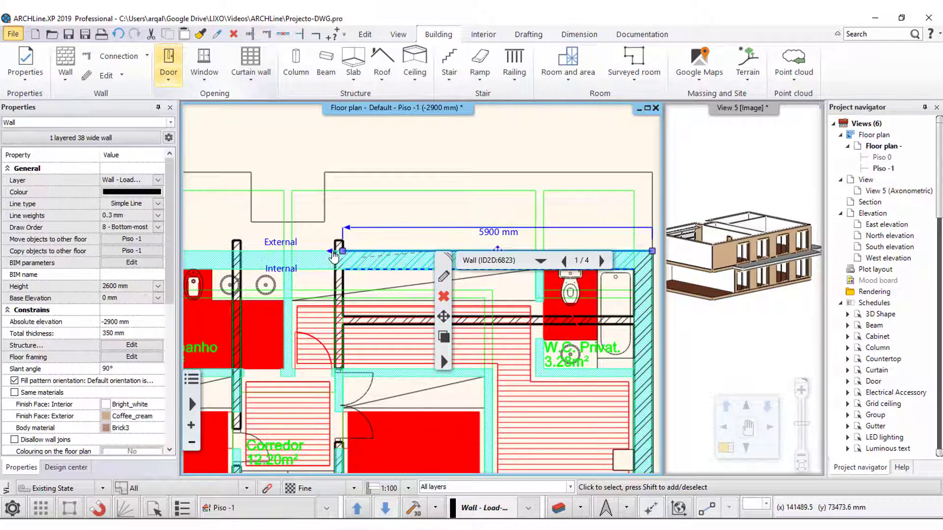
{"action": "left_click", "coordinate": [334, 256]}
{"action": "middle_click_drag", "start_coordinate": [315, 255], "coordinate": [480, 250]}
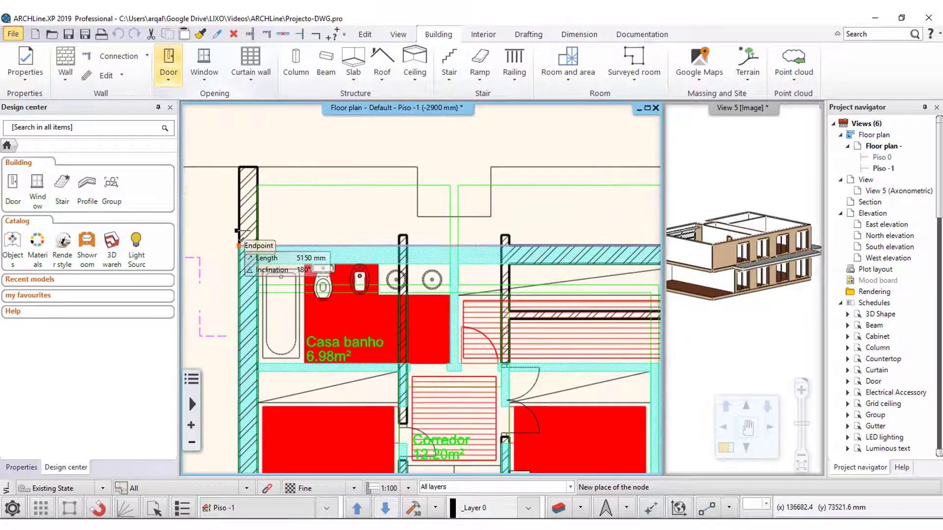
{"action": "left_click", "coordinate": [240, 244]}
{"action": "scroll", "coordinate": [272, 258], "scroll_direction": "up", "scroll_amount": 1}
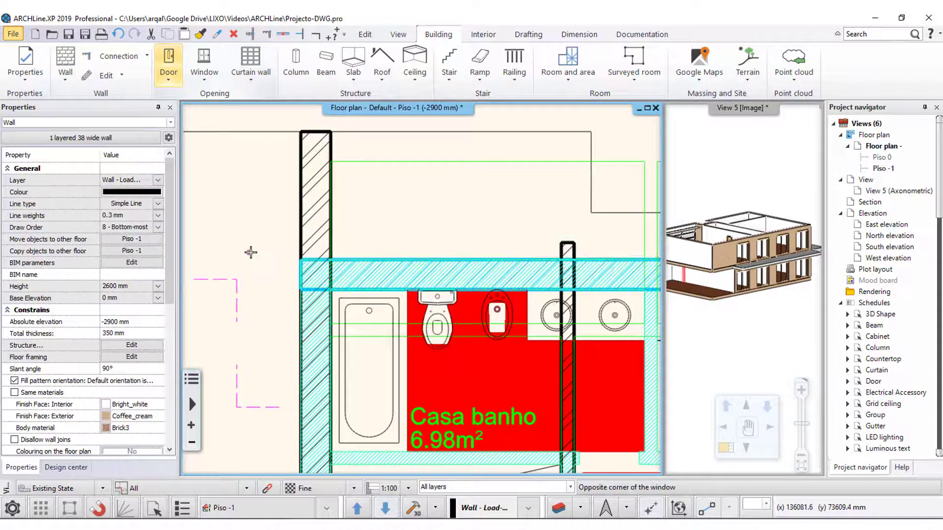
{"action": "key", "text": "Escape"}
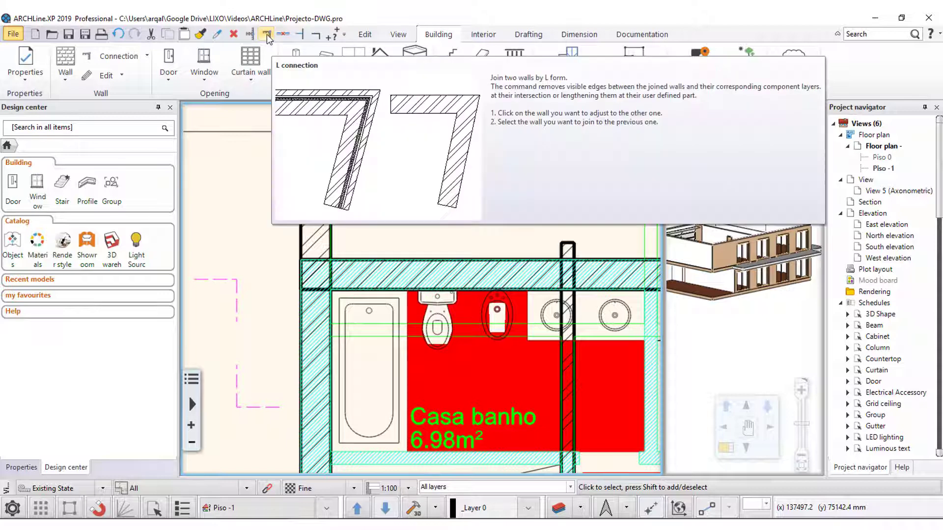
- Join the vertical wall to the horizontal bathroom wall in an L corner
{"action": "left_click", "coordinate": [267, 34]}
{"action": "left_click", "coordinate": [313, 345]}
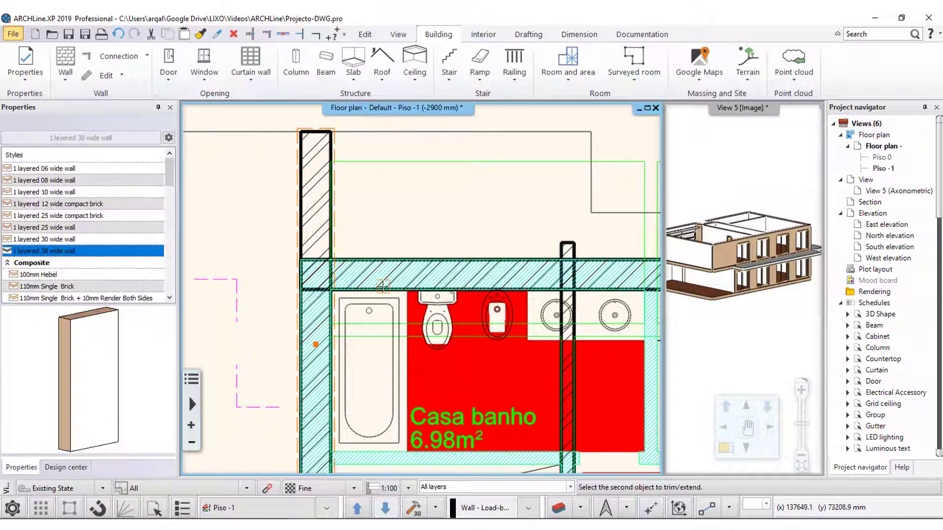
{"action": "left_click", "coordinate": [389, 279]}
{"action": "scroll", "coordinate": [380, 278], "scroll_direction": "up", "scroll_amount": 1}
{"action": "scroll", "coordinate": [373, 266], "scroll_direction": "up", "scroll_amount": 1}
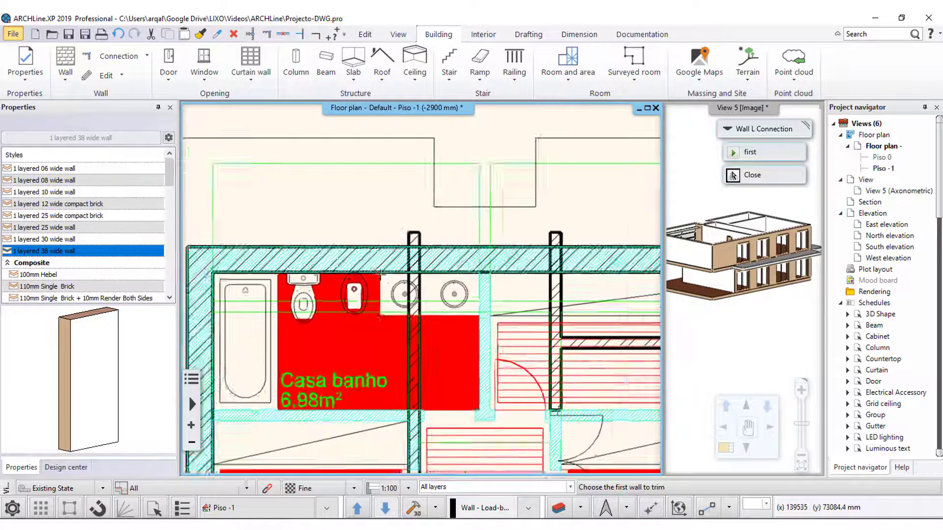
{"action": "scroll", "coordinate": [363, 246], "scroll_direction": "up", "scroll_amount": 1}
{"action": "scroll", "coordinate": [346, 224], "scroll_direction": "up", "scroll_amount": 1}
{"action": "middle_click_drag", "start_coordinate": [308, 45], "coordinate": [241, 18]}
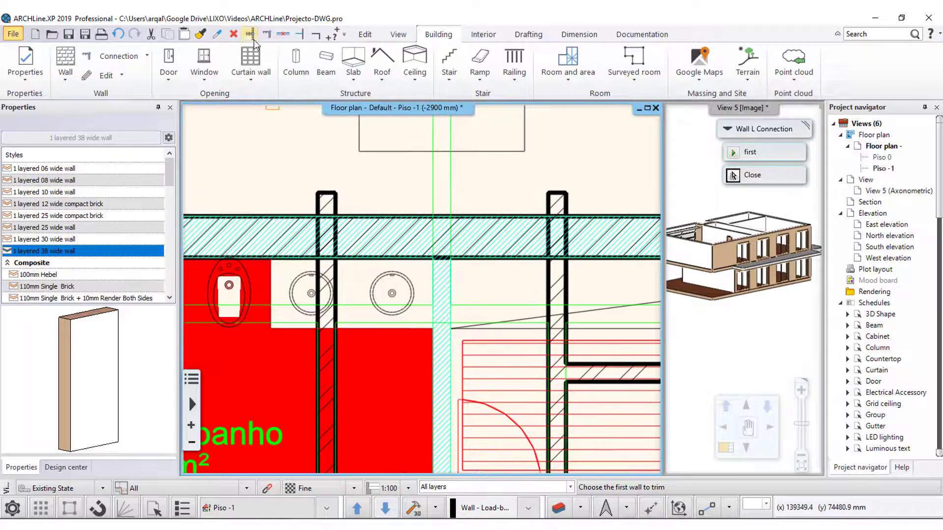
- Trim the wall stubs at the junction against the horizontal bathroom wall
{"action": "left_click", "coordinate": [250, 33]}
{"action": "left_click", "coordinate": [323, 269]}
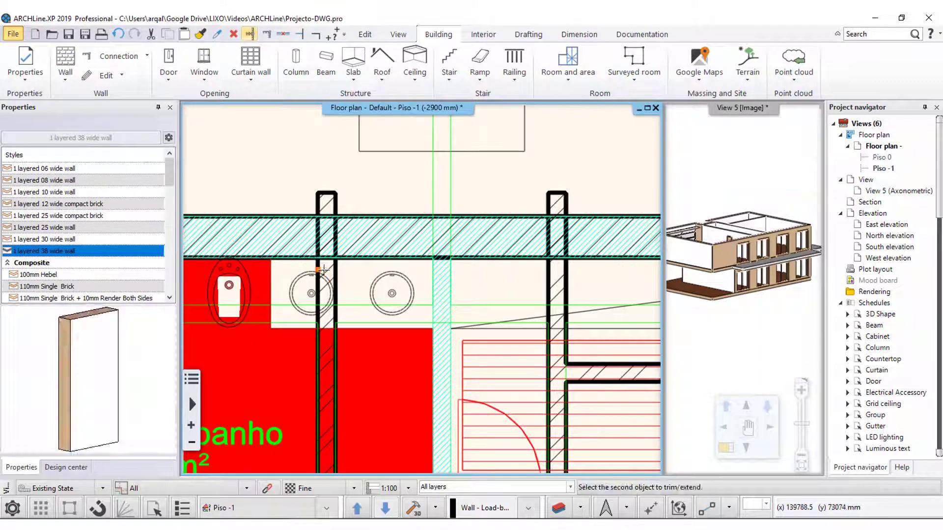
{"action": "left_click", "coordinate": [370, 231]}
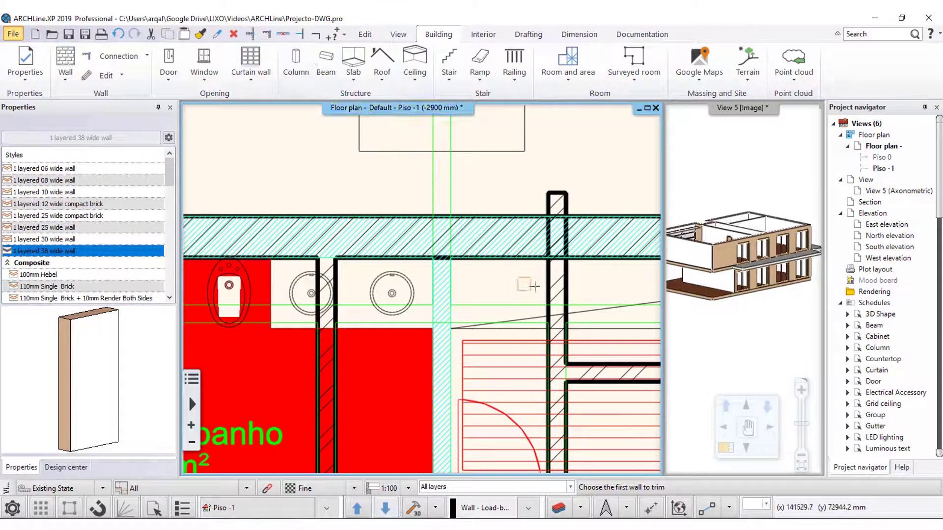
{"action": "left_click", "coordinate": [592, 240]}
{"action": "scroll", "coordinate": [584, 250], "scroll_direction": "down", "scroll_amount": 1}
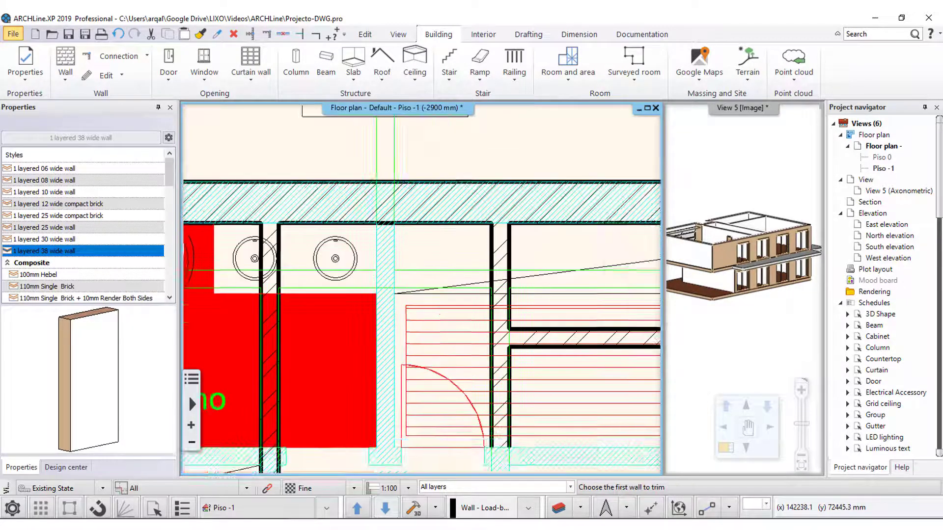
{"action": "scroll", "coordinate": [491, 248], "scroll_direction": "down", "scroll_amount": 1}
{"action": "middle_click_drag", "start_coordinate": [491, 248], "coordinate": [367, 265]}
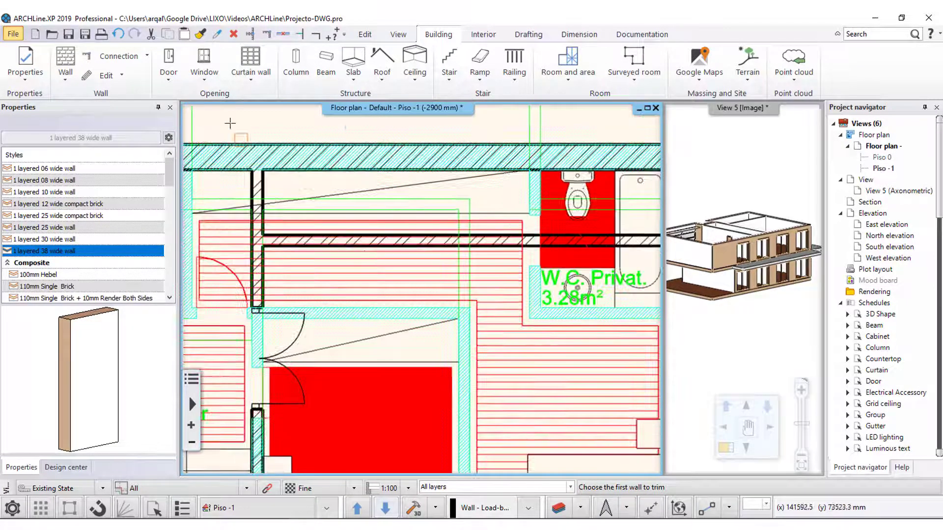
{"action": "key", "text": "Escape"}
- Move the horizontal wall beside W.C. Privat. down 1000 mm
{"action": "left_click", "coordinate": [319, 236]}
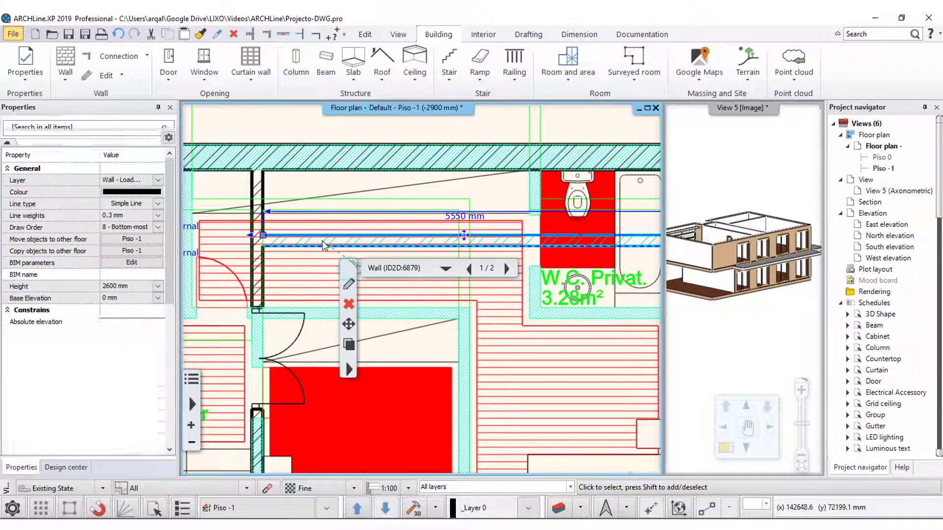
{"action": "middle_click_drag", "start_coordinate": [514, 288], "coordinate": [381, 289]}
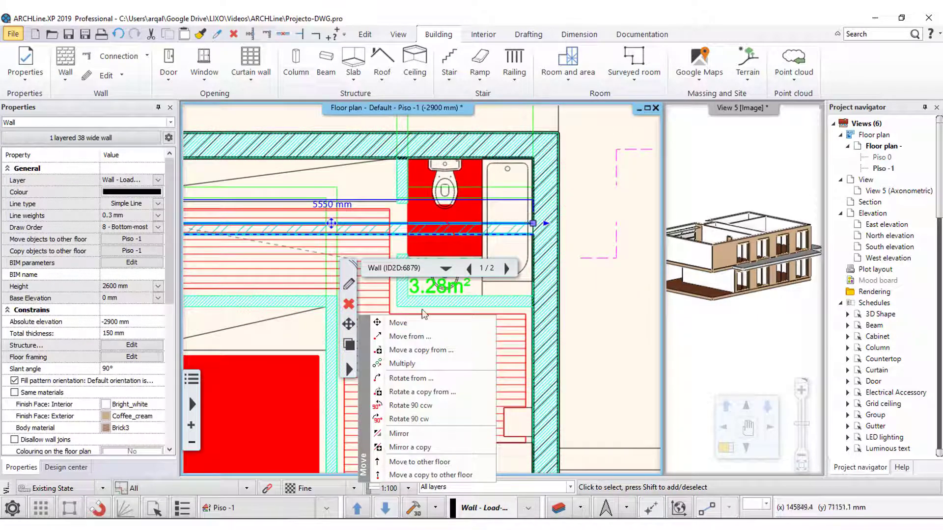
{"action": "left_click", "coordinate": [410, 336]}
{"action": "left_click", "coordinate": [532, 223]}
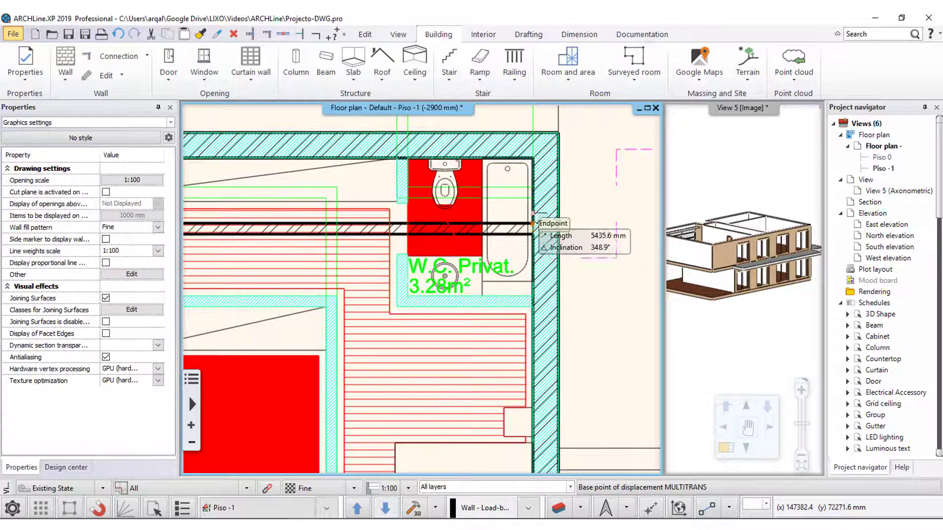
{"action": "type", "text": "1000"}
{"action": "key", "text": "Return"}
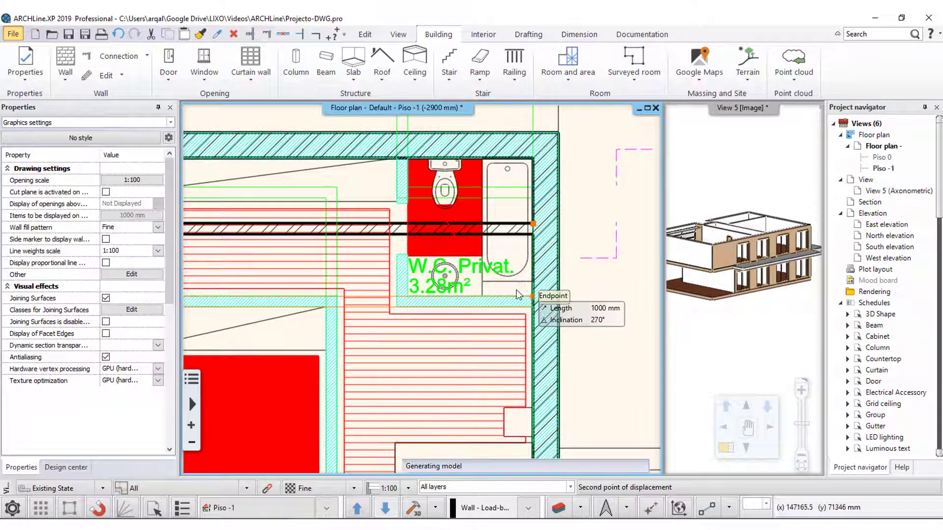
- Extend the wall below Casa banho left to the outer wall, making it 4800 mm long
{"action": "middle_click_drag", "start_coordinate": [432, 284], "coordinate": [558, 222]}
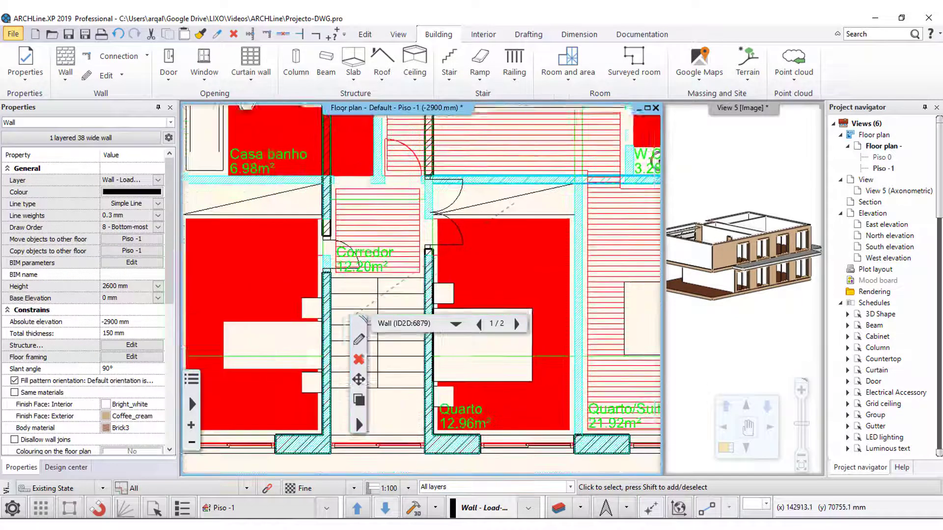
{"action": "middle_click_drag", "start_coordinate": [307, 314], "coordinate": [433, 251]}
{"action": "scroll", "coordinate": [419, 217], "scroll_direction": "down", "scroll_amount": 3}
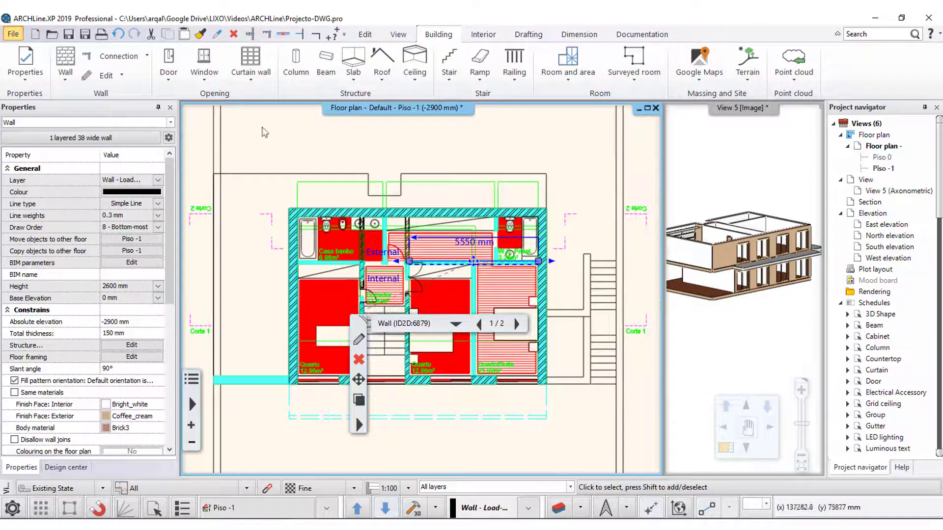
{"action": "left_click", "coordinate": [227, 156]}
{"action": "scroll", "coordinate": [342, 232], "scroll_direction": "up", "scroll_amount": 2}
{"action": "scroll", "coordinate": [342, 232], "scroll_direction": "up", "scroll_amount": 1}
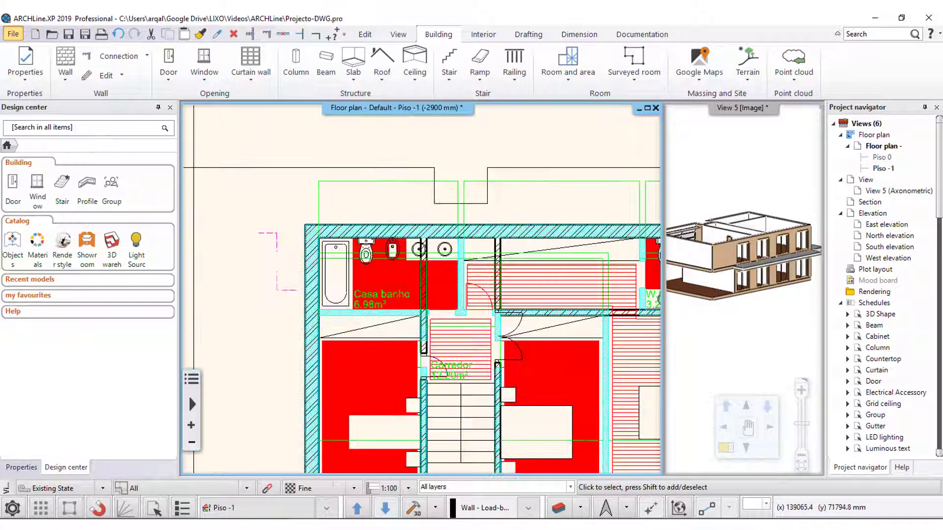
{"action": "scroll", "coordinate": [343, 232], "scroll_direction": "up", "scroll_amount": 1}
{"action": "scroll", "coordinate": [341, 228], "scroll_direction": "up", "scroll_amount": 2}
{"action": "scroll", "coordinate": [411, 296], "scroll_direction": "up", "scroll_amount": 2}
{"action": "scroll", "coordinate": [411, 295], "scroll_direction": "down", "scroll_amount": 3}
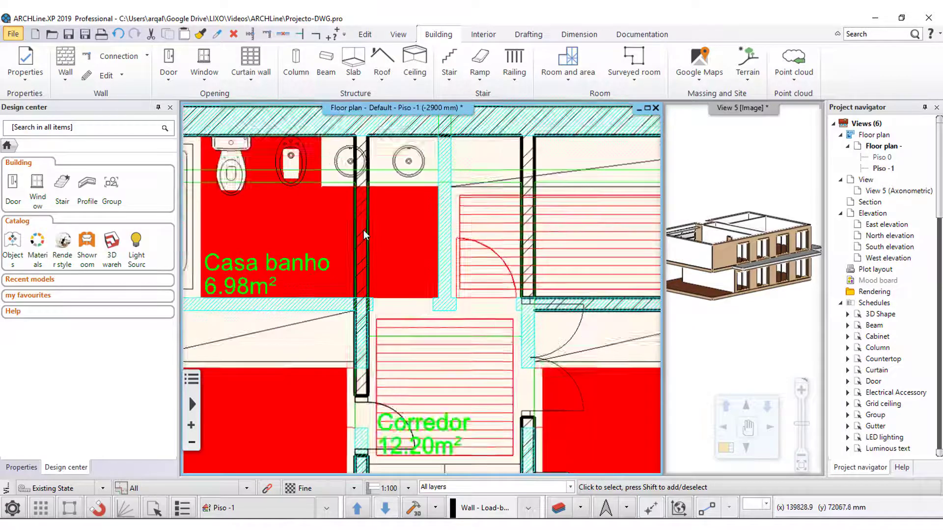
{"action": "scroll", "coordinate": [363, 229], "scroll_direction": "down", "scroll_amount": 1}
{"action": "middle_click_drag", "start_coordinate": [522, 315], "coordinate": [480, 261]}
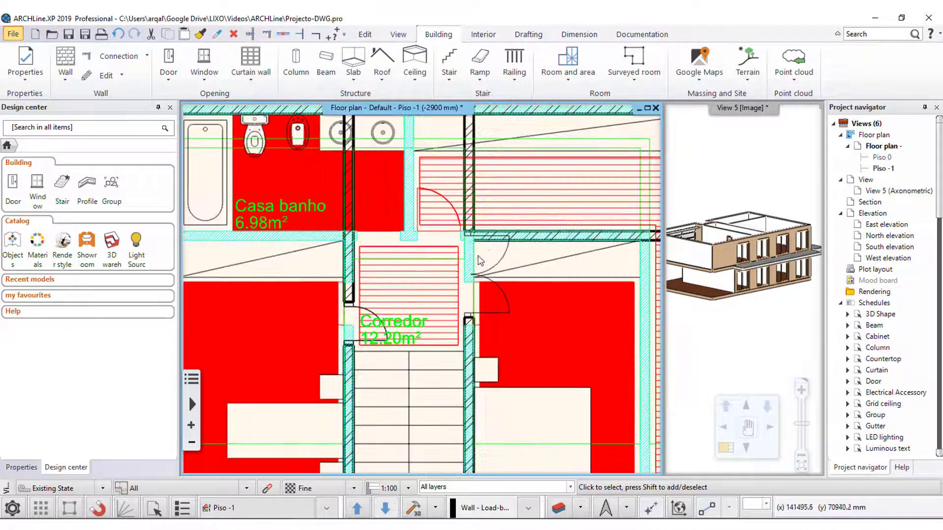
{"action": "left_click", "coordinate": [523, 241]}
{"action": "left_click", "coordinate": [463, 235]}
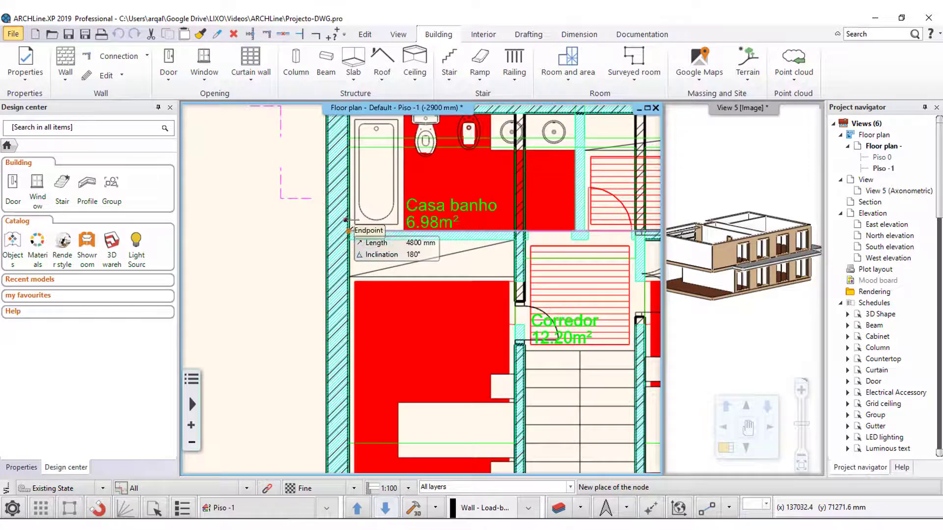
{"action": "left_click", "coordinate": [347, 221]}
{"action": "scroll", "coordinate": [314, 219], "scroll_direction": "up", "scroll_amount": 2}
{"action": "key", "text": "Escape"}
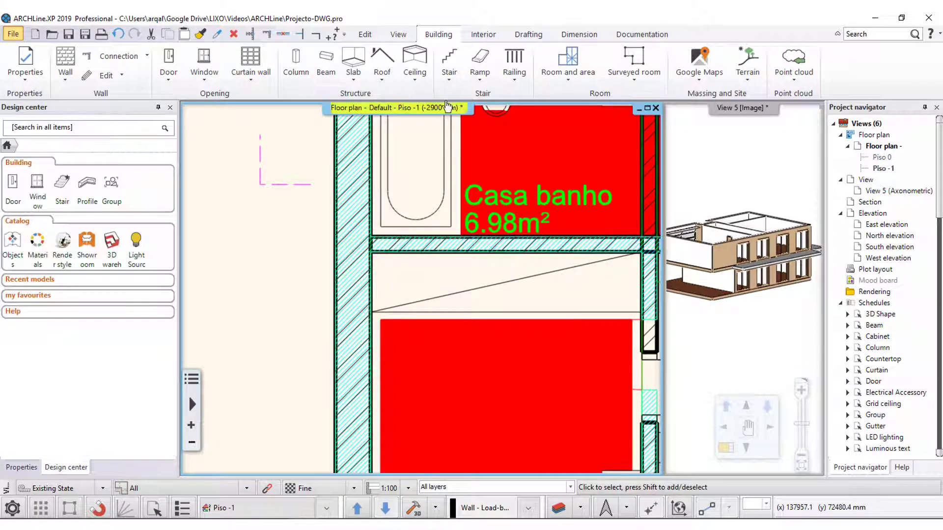
- Trim the vertical wall stubs above the corridor back to the corridor wall
{"action": "left_click", "coordinate": [250, 34]}
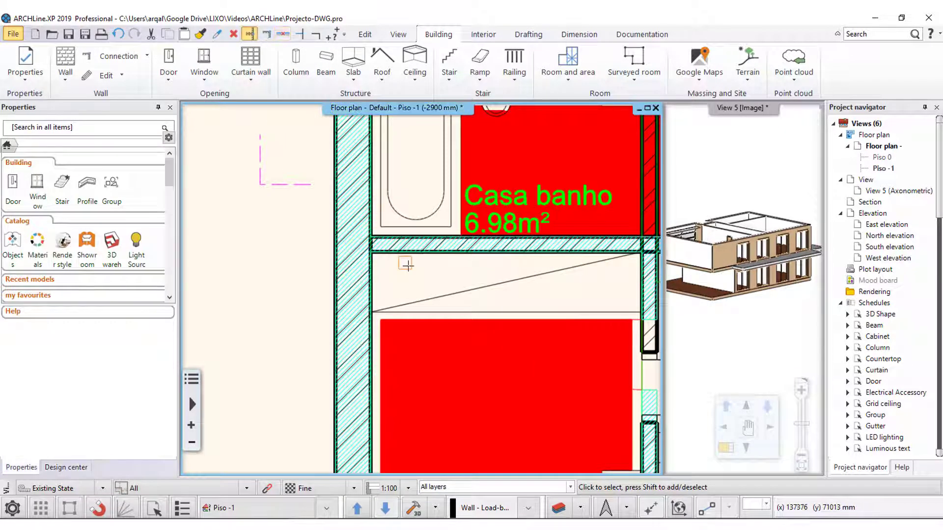
{"action": "left_click", "coordinate": [351, 243]}
{"action": "scroll", "coordinate": [351, 242], "scroll_direction": "down", "scroll_amount": 2}
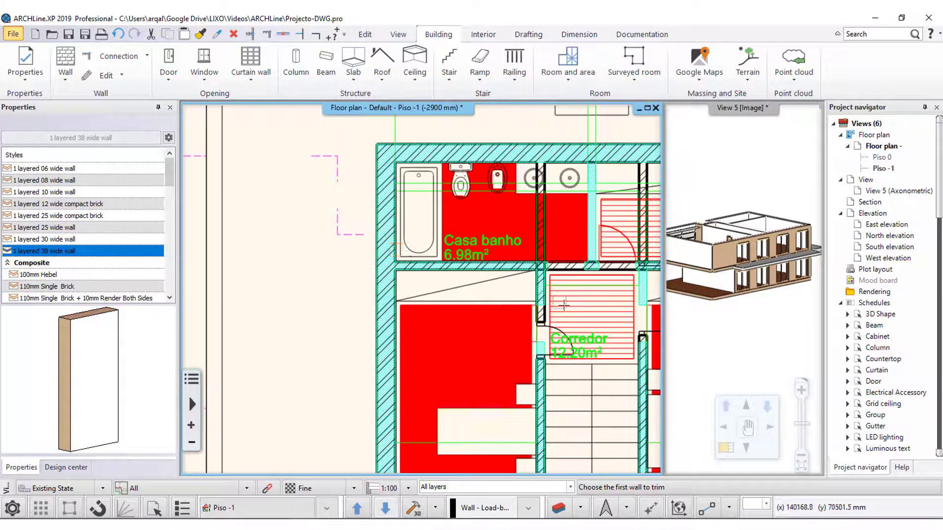
{"action": "scroll", "coordinate": [351, 243], "scroll_direction": "down", "scroll_amount": 1}
{"action": "scroll", "coordinate": [351, 243], "scroll_direction": "down", "scroll_amount": 1}
{"action": "scroll", "coordinate": [368, 182], "scroll_direction": "up", "scroll_amount": 1}
{"action": "scroll", "coordinate": [368, 181], "scroll_direction": "up", "scroll_amount": 1}
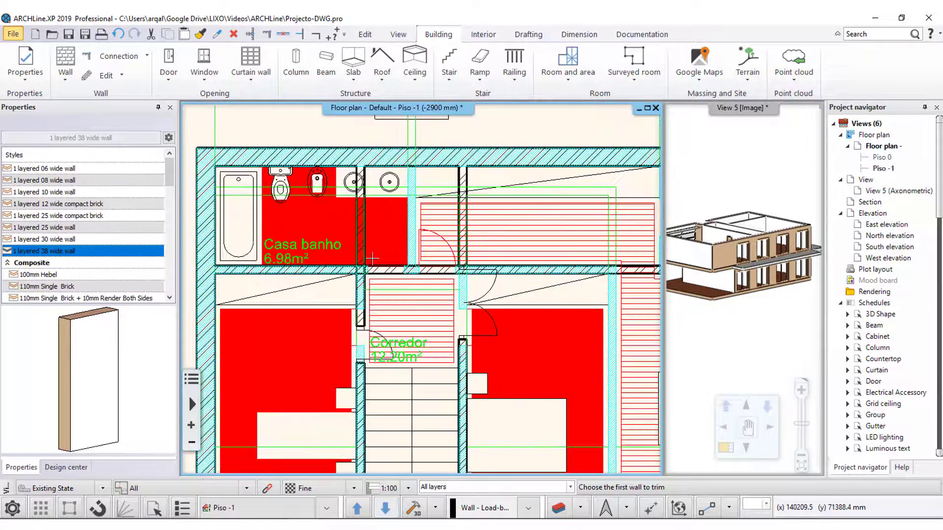
{"action": "scroll", "coordinate": [368, 181], "scroll_direction": "up", "scroll_amount": 2}
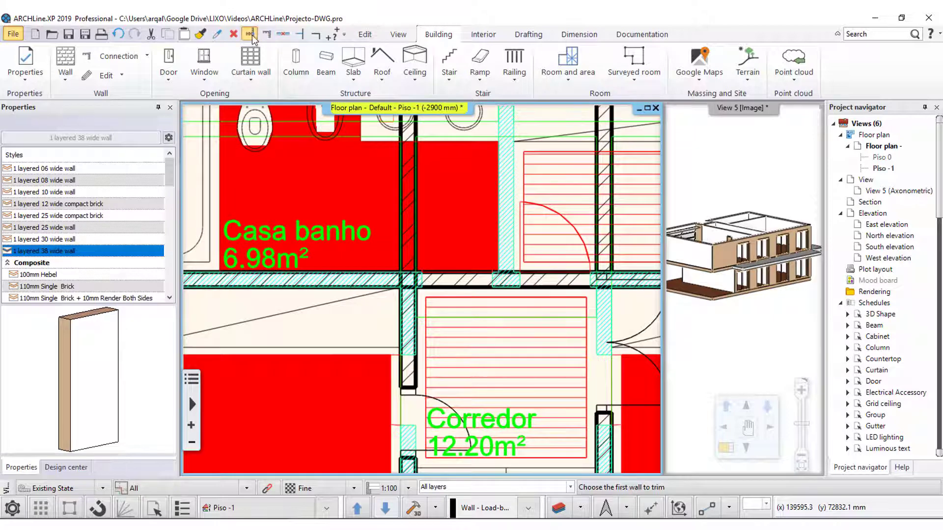
{"action": "left_click", "coordinate": [408, 334]}
{"action": "left_click", "coordinate": [449, 283]}
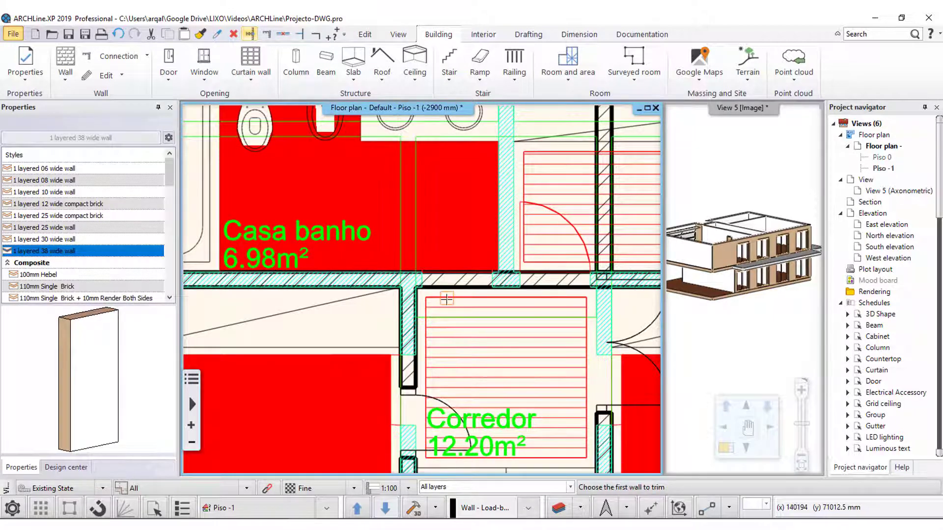
{"action": "scroll", "coordinate": [446, 299], "scroll_direction": "down", "scroll_amount": 2}
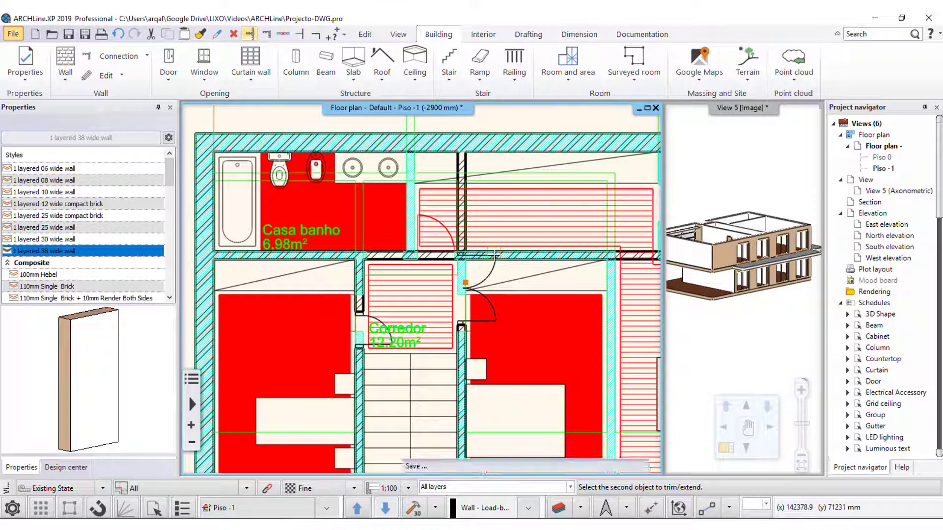
{"action": "left_click", "coordinate": [491, 260]}
{"action": "scroll", "coordinate": [472, 261], "scroll_direction": "down", "scroll_amount": 2}
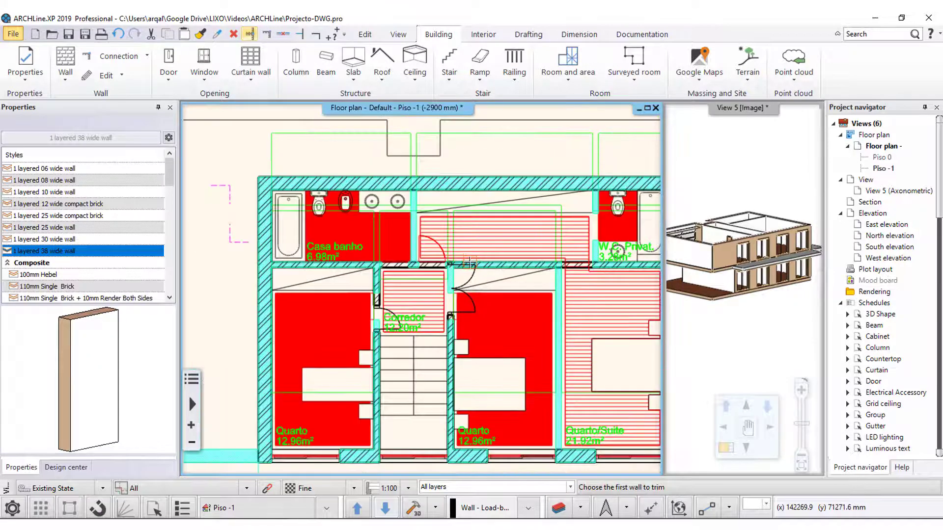
{"action": "scroll", "coordinate": [469, 263], "scroll_direction": "up", "scroll_amount": 1}
- Create two walls along the DWG drawing lines near the Quarto rooms
{"action": "middle_click_drag", "start_coordinate": [579, 280], "coordinate": [457, 250]}
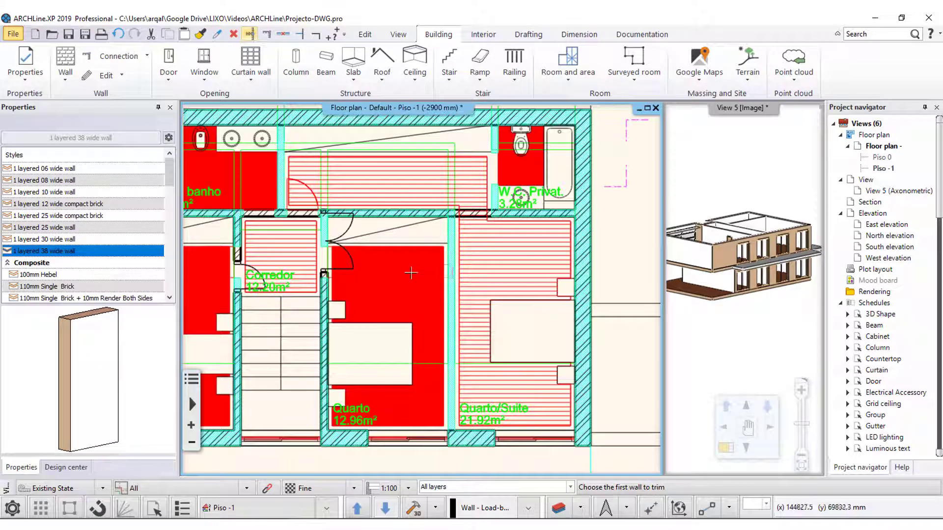
{"action": "scroll", "coordinate": [411, 273], "scroll_direction": "down", "scroll_amount": 1}
{"action": "scroll", "coordinate": [411, 273], "scroll_direction": "down", "scroll_amount": 1}
{"action": "scroll", "coordinate": [491, 276], "scroll_direction": "up", "scroll_amount": 2}
{"action": "scroll", "coordinate": [491, 276], "scroll_direction": "up", "scroll_amount": 1}
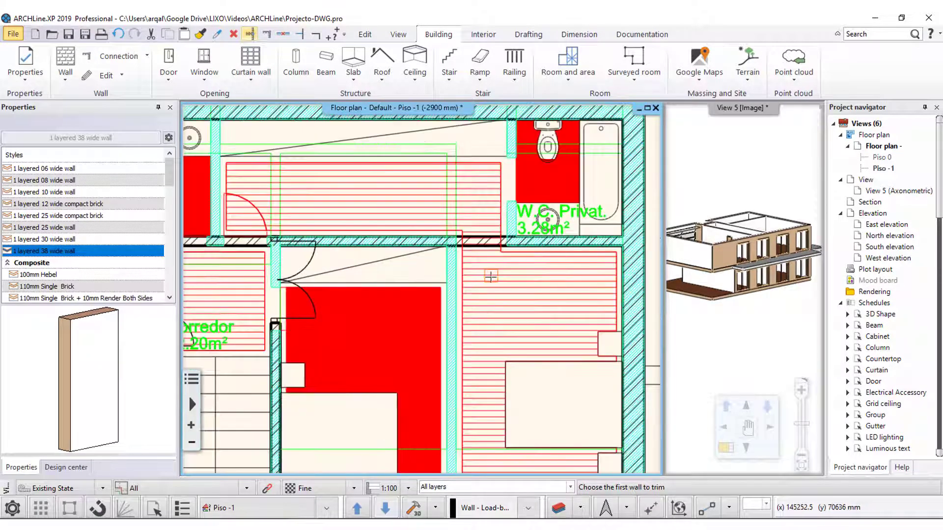
{"action": "middle_click_drag", "start_coordinate": [452, 303], "coordinate": [435, 245]}
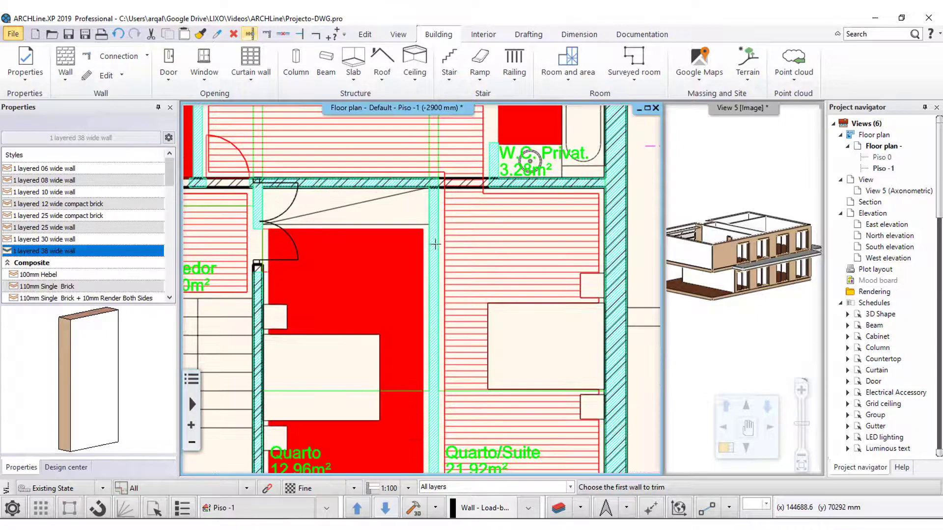
{"action": "left_click", "coordinate": [72, 80]}
{"action": "left_click", "coordinate": [117, 140]}
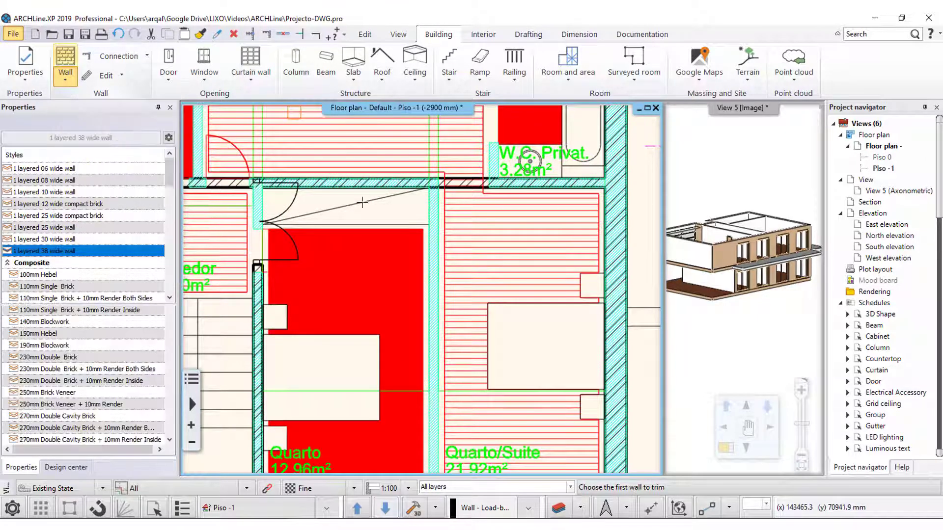
{"action": "scroll", "coordinate": [363, 196], "scroll_direction": "up", "scroll_amount": 2}
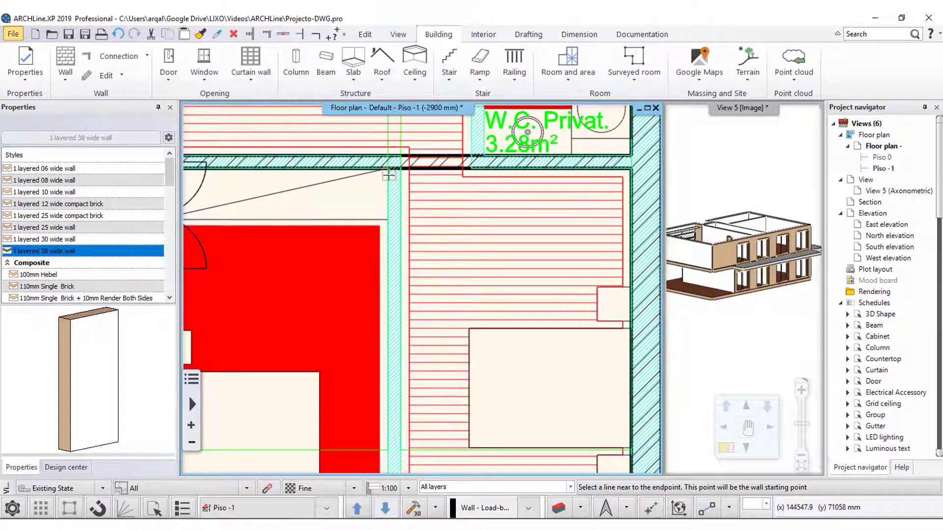
{"action": "left_click", "coordinate": [389, 174]}
{"action": "scroll", "coordinate": [388, 174], "scroll_direction": "down", "scroll_amount": 2}
{"action": "scroll", "coordinate": [385, 293], "scroll_direction": "up", "scroll_amount": 2}
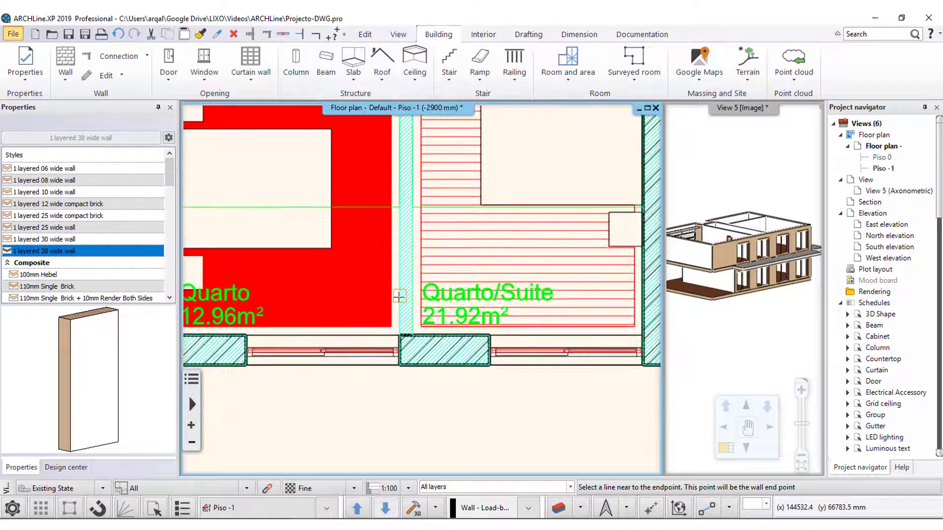
{"action": "left_click", "coordinate": [415, 263]}
{"action": "scroll", "coordinate": [433, 281], "scroll_direction": "down", "scroll_amount": 2}
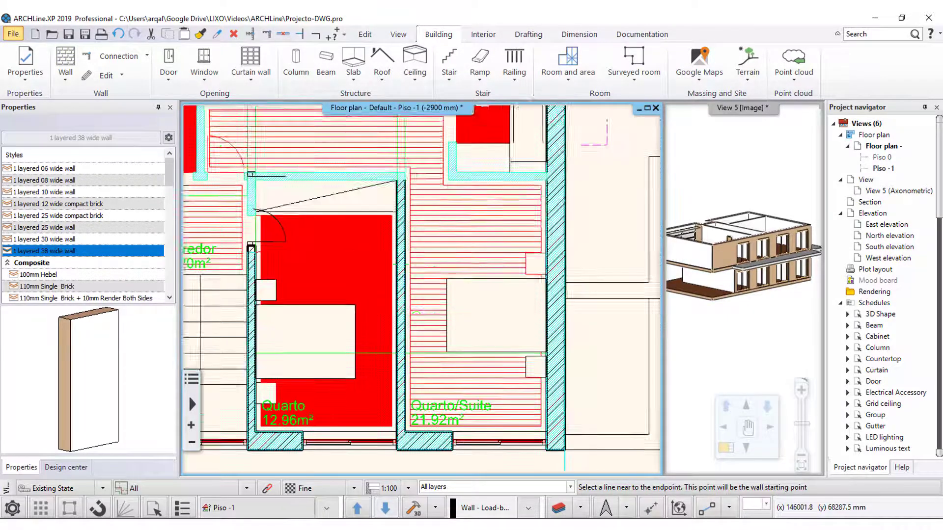
{"action": "scroll", "coordinate": [486, 275], "scroll_direction": "up", "scroll_amount": 1}
{"action": "scroll", "coordinate": [486, 275], "scroll_direction": "up", "scroll_amount": 1}
{"action": "scroll", "coordinate": [486, 275], "scroll_direction": "down", "scroll_amount": 1}
{"action": "scroll", "coordinate": [479, 247], "scroll_direction": "up", "scroll_amount": 1}
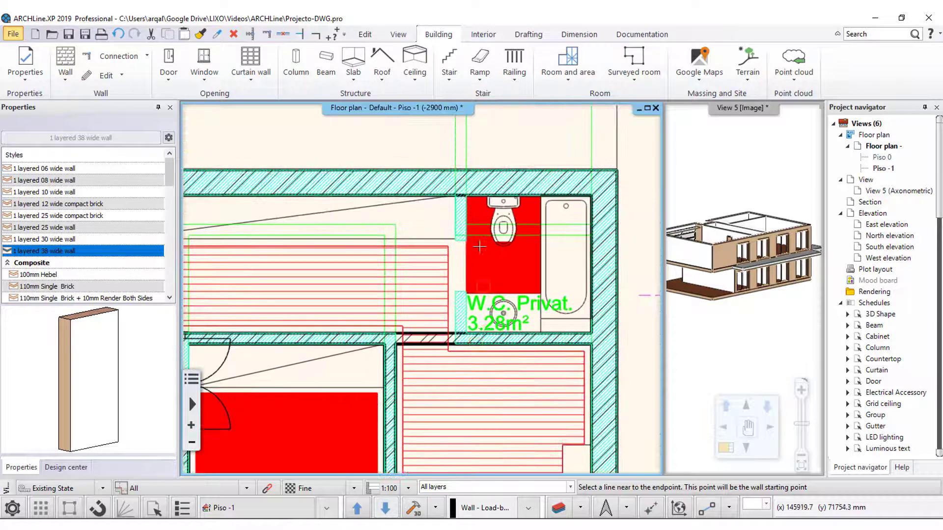
{"action": "left_click", "coordinate": [452, 311]}
{"action": "left_click", "coordinate": [464, 310]}
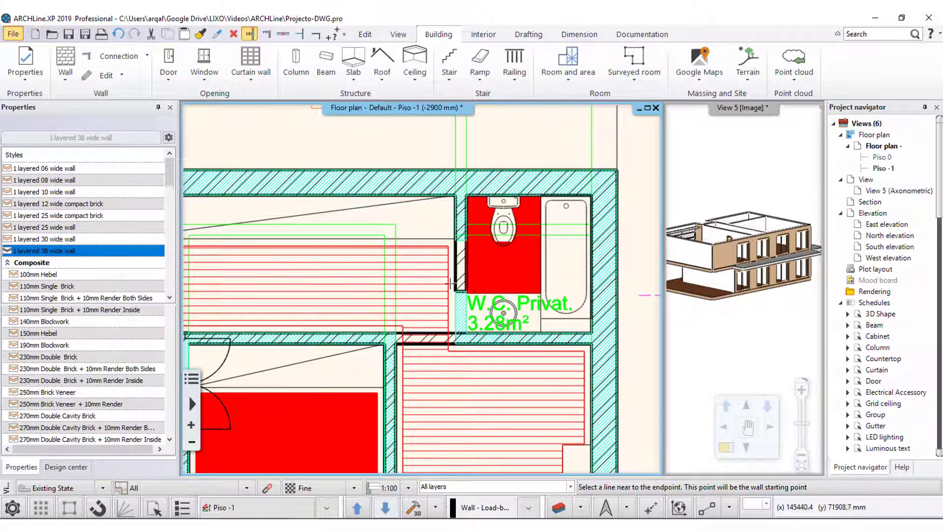
- Trim the new wall against the adjoining wall so they join
{"action": "left_click", "coordinate": [249, 37]}
{"action": "left_click", "coordinate": [461, 343]}
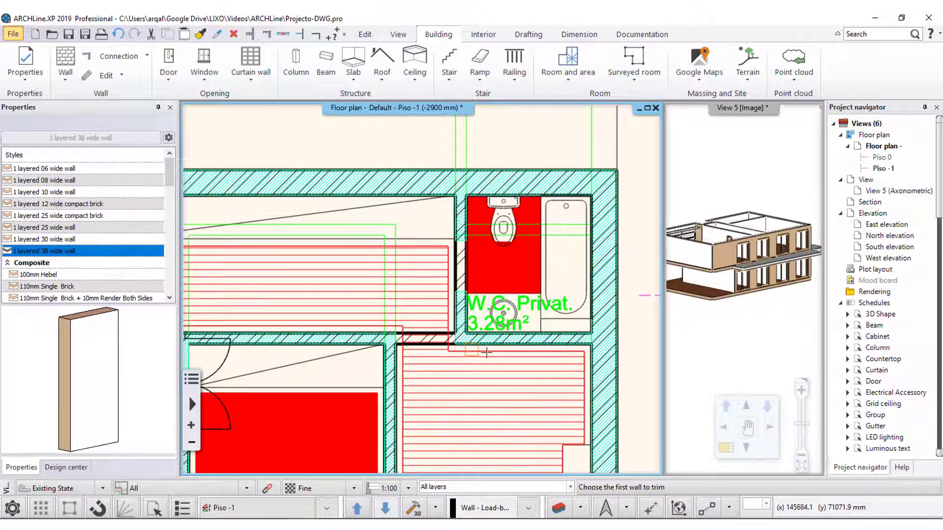
{"action": "scroll", "coordinate": [392, 246], "scroll_direction": "down", "scroll_amount": 2}
{"action": "scroll", "coordinate": [335, 175], "scroll_direction": "up", "scroll_amount": 3}
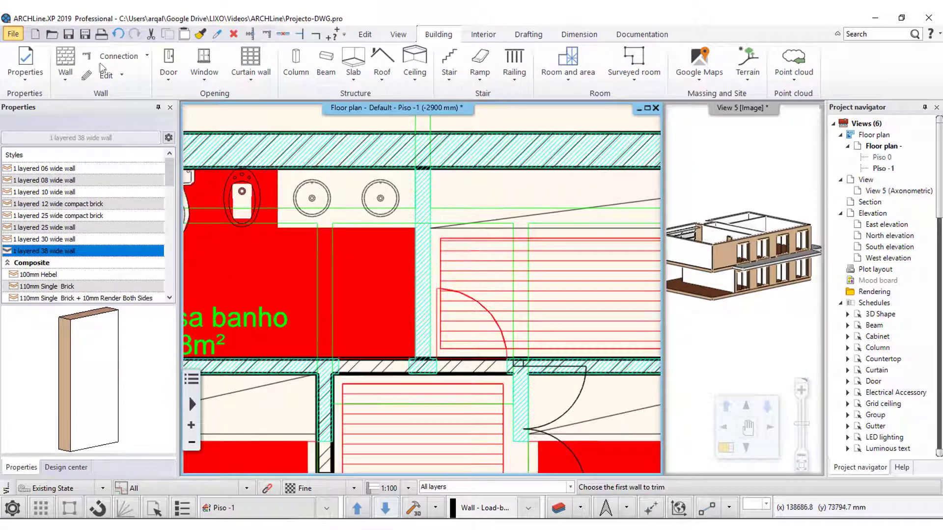
- Trace another wall between a pair of parallel DWG lines
{"action": "left_click", "coordinate": [65, 73]}
{"action": "left_click", "coordinate": [107, 143]}
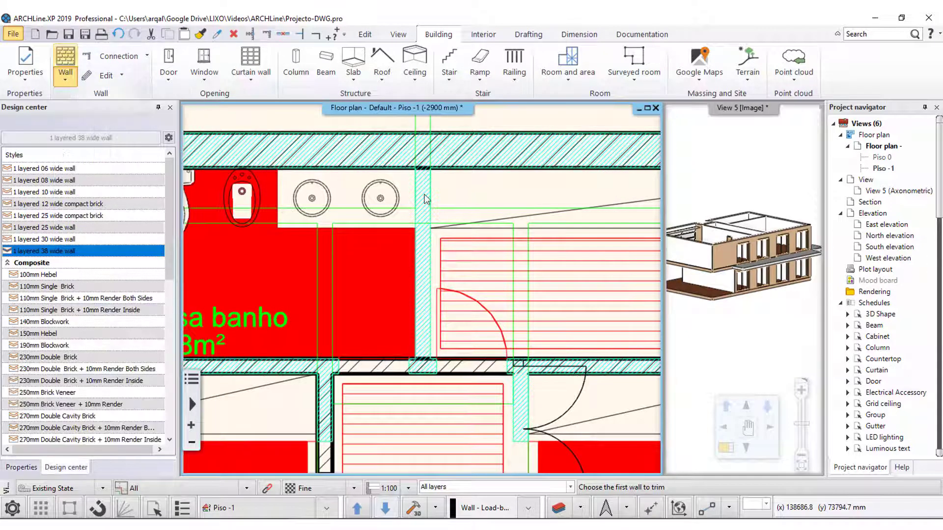
{"action": "scroll", "coordinate": [417, 386], "scroll_direction": "up", "scroll_amount": 2}
{"action": "scroll", "coordinate": [417, 386], "scroll_direction": "up", "scroll_amount": 1}
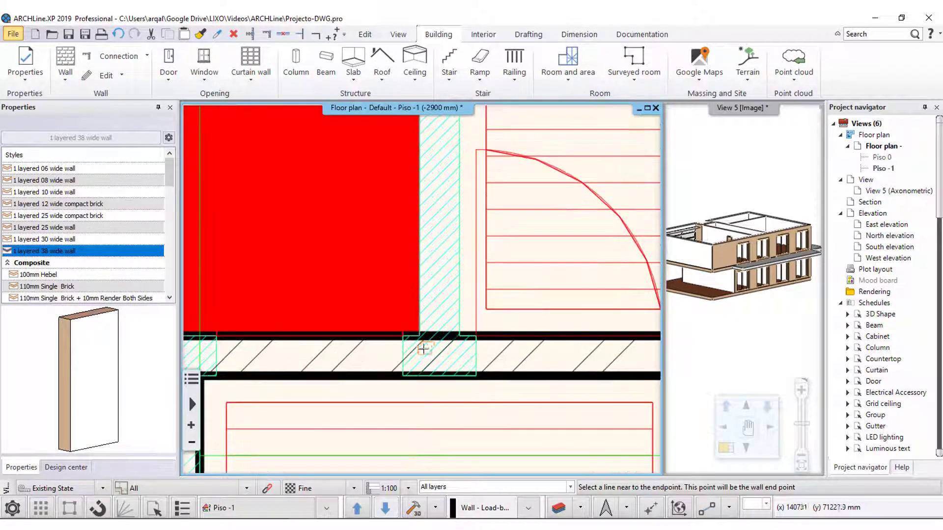
{"action": "left_click", "coordinate": [420, 338]}
{"action": "left_click", "coordinate": [464, 257]}
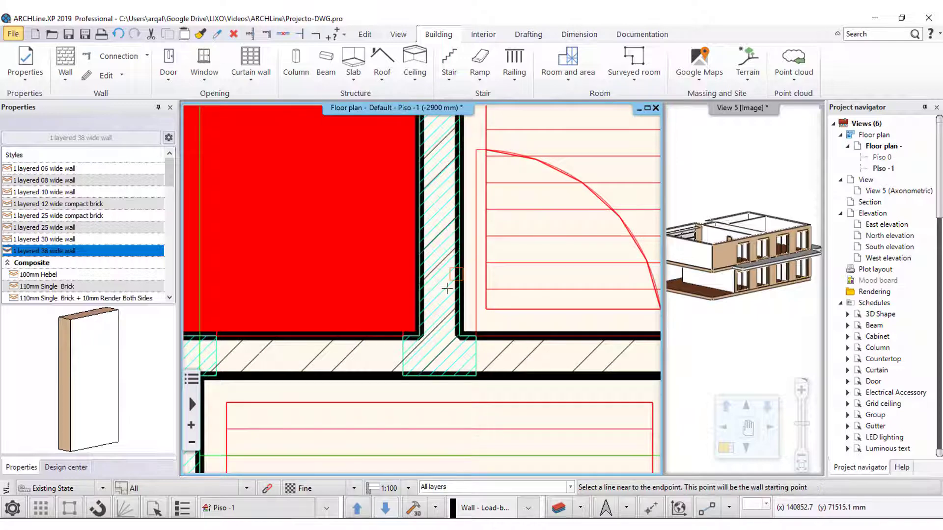
{"action": "scroll", "coordinate": [442, 274], "scroll_direction": "down", "scroll_amount": 1}
{"action": "scroll", "coordinate": [432, 290], "scroll_direction": "down", "scroll_amount": 1}
{"action": "scroll", "coordinate": [422, 296], "scroll_direction": "down", "scroll_amount": 1}
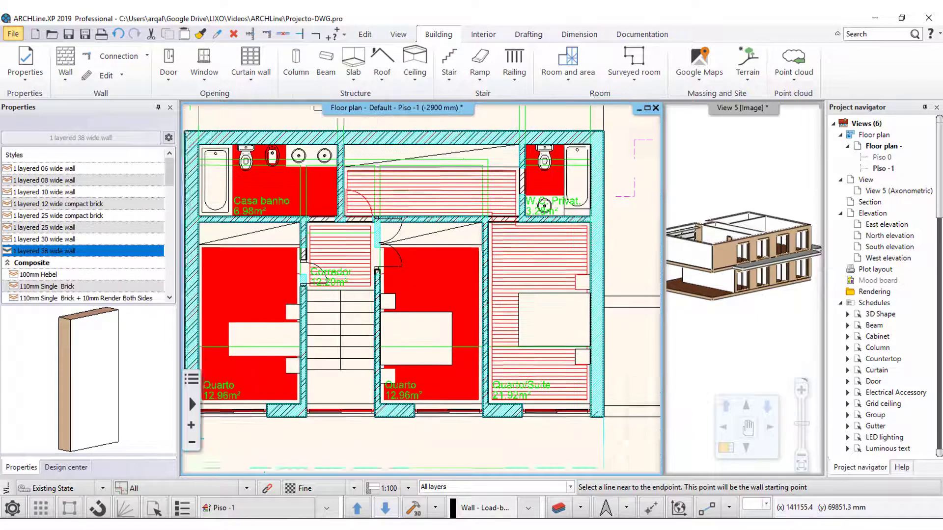
{"action": "middle_click_drag", "start_coordinate": [422, 297], "coordinate": [383, 339]}
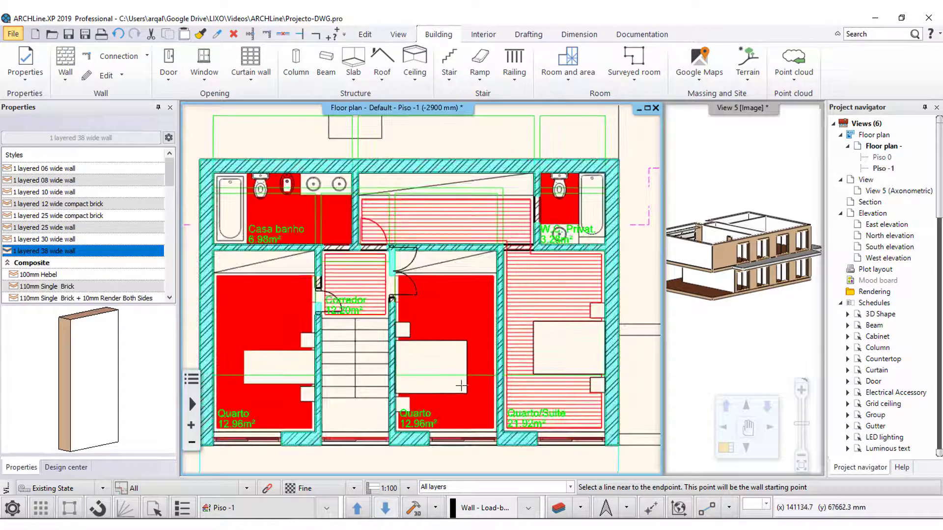
{"action": "scroll", "coordinate": [371, 268], "scroll_direction": "up", "scroll_amount": 2}
{"action": "scroll", "coordinate": [370, 268], "scroll_direction": "up", "scroll_amount": 1}
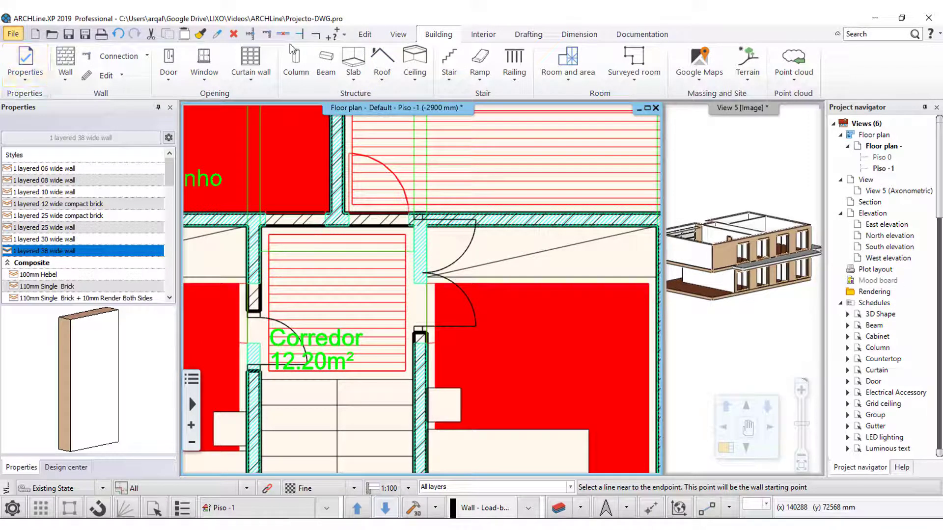
- Trim and join the corridor walls together
{"action": "left_click", "coordinate": [250, 33]}
{"action": "left_click", "coordinate": [425, 370]}
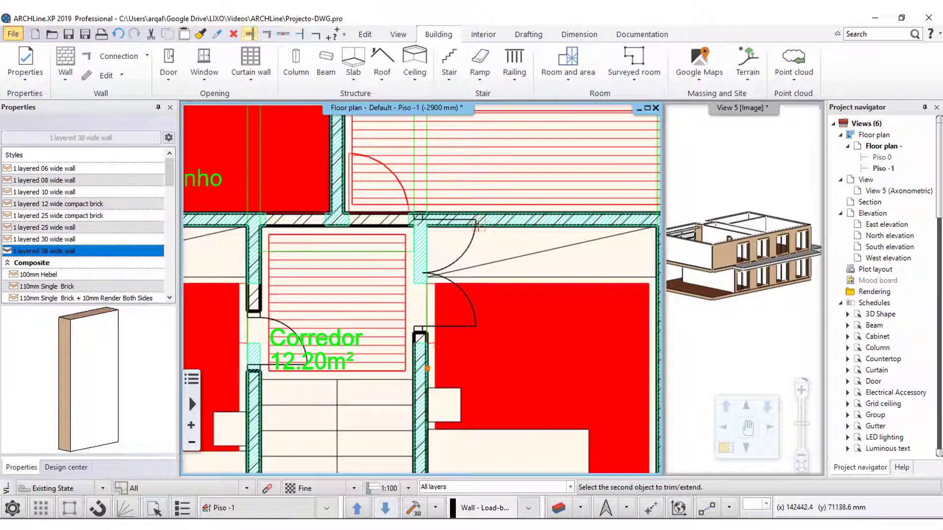
{"action": "left_click", "coordinate": [478, 225]}
{"action": "left_click", "coordinate": [498, 288]}
- Delete the 1400 mm door beside the corridor
{"action": "scroll", "coordinate": [437, 265], "scroll_direction": "up", "scroll_amount": 2}
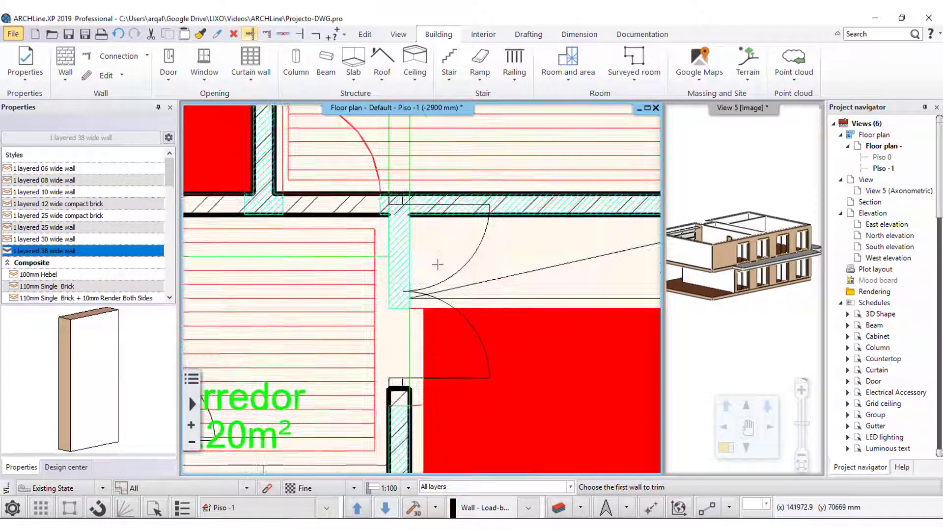
{"action": "key", "text": "Escape"}
{"action": "left_click", "coordinate": [460, 271]}
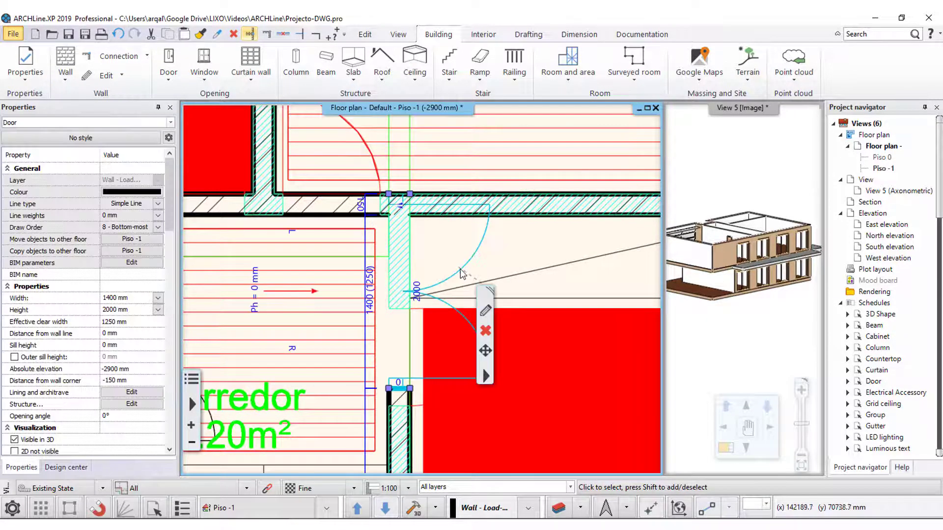
{"action": "left_click", "coordinate": [485, 330]}
- Select the 700 mm door in the corridor's left wall to show its Mirror options
{"action": "scroll", "coordinate": [451, 281], "scroll_direction": "down", "scroll_amount": 2}
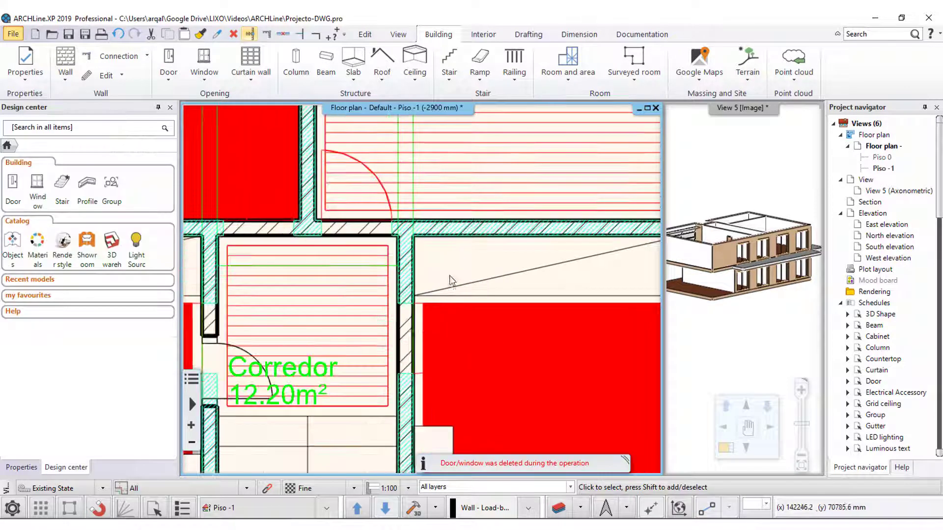
{"action": "middle_click_drag", "start_coordinate": [451, 280], "coordinate": [559, 221]}
{"action": "left_click", "coordinate": [320, 295]}
{"action": "scroll", "coordinate": [320, 288], "scroll_direction": "up", "scroll_amount": 2}
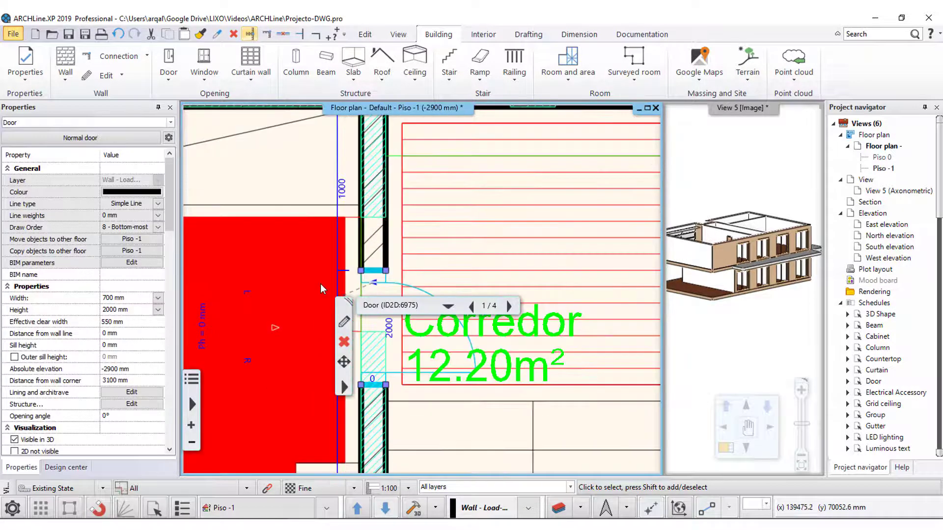
{"action": "scroll", "coordinate": [392, 252], "scroll_direction": "up", "scroll_amount": 1}
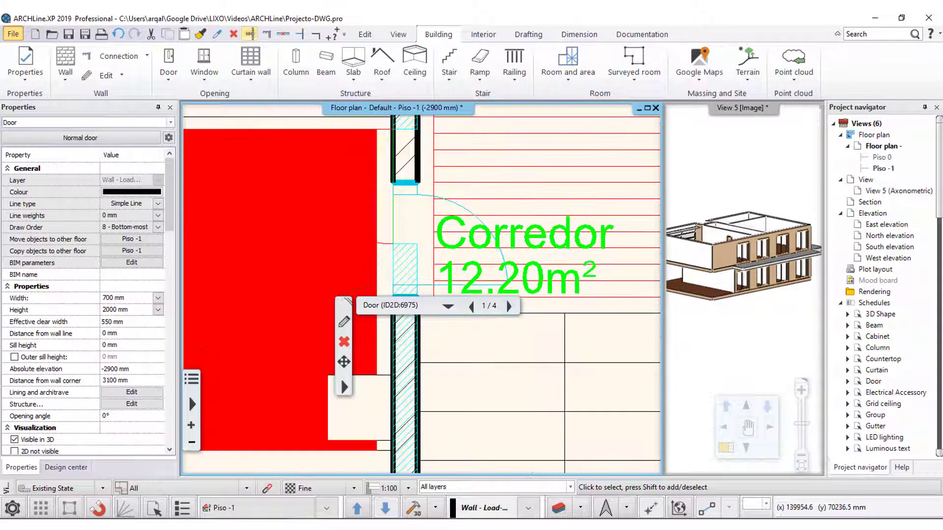
{"action": "scroll", "coordinate": [397, 212], "scroll_direction": "down", "scroll_amount": 2}
{"action": "scroll", "coordinate": [397, 212], "scroll_direction": "up", "scroll_amount": 1}
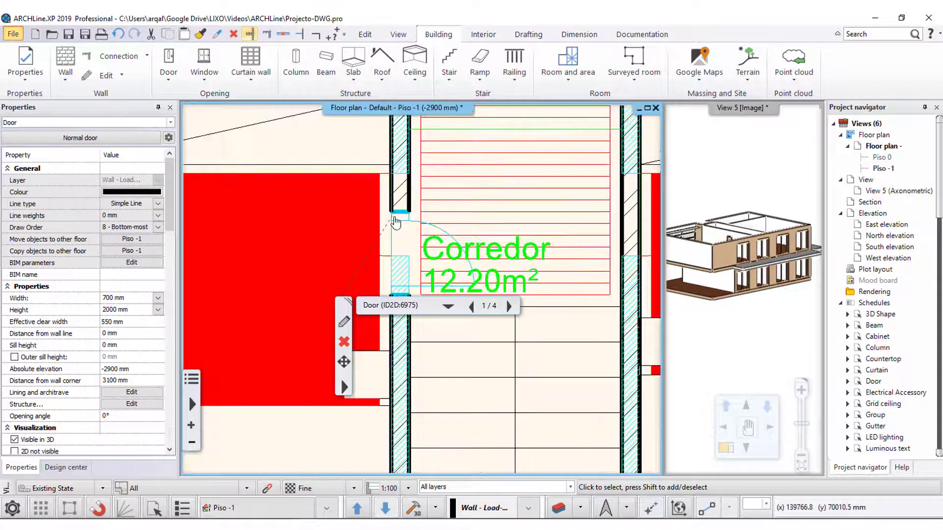
{"action": "scroll", "coordinate": [412, 204], "scroll_direction": "up", "scroll_amount": 1}
{"action": "scroll", "coordinate": [426, 197], "scroll_direction": "up", "scroll_amount": 1}
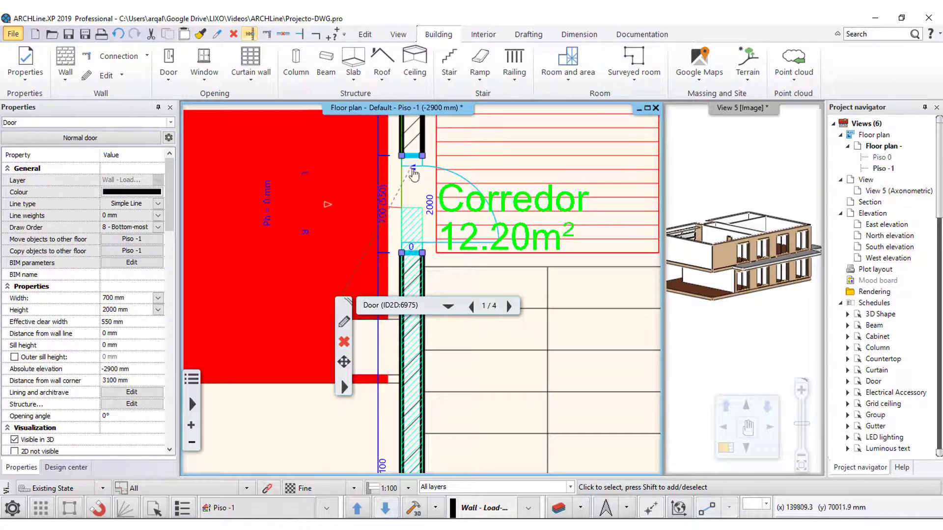
{"action": "mouse_move", "coordinate": [394, 220]}
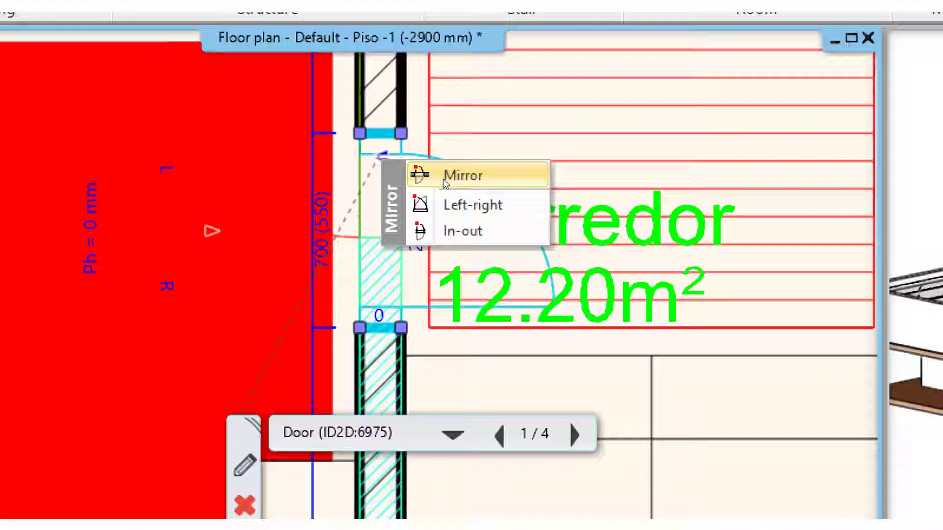
- Mirror one 700 mm corridor door into the bedroom and flip the other door left-right
{"action": "left_click", "coordinate": [444, 178]}
{"action": "left_click", "coordinate": [443, 179]}
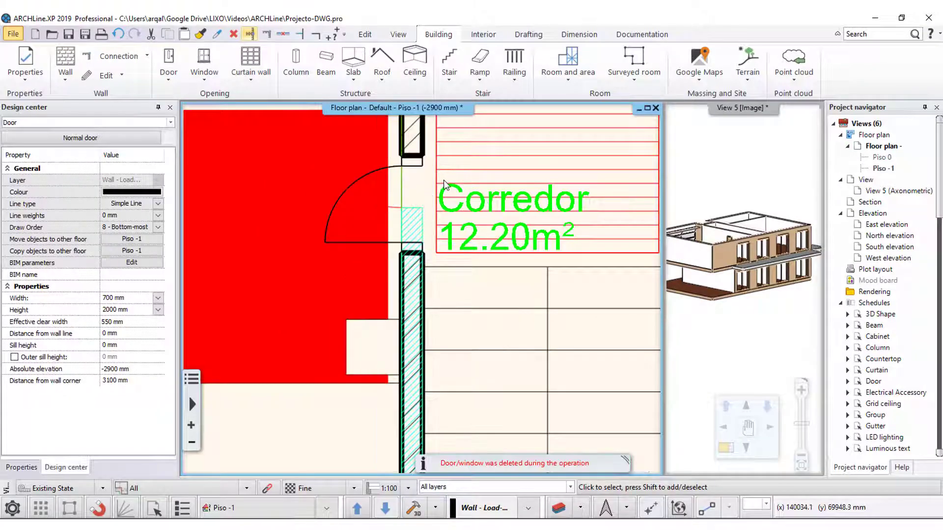
{"action": "left_click", "coordinate": [396, 170]}
{"action": "mouse_move", "coordinate": [380, 155]}
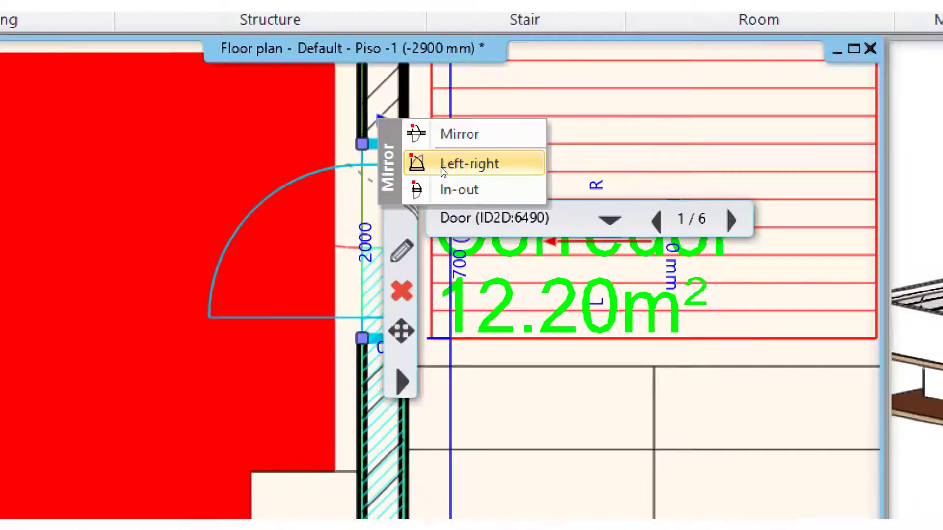
{"action": "left_click", "coordinate": [441, 167]}
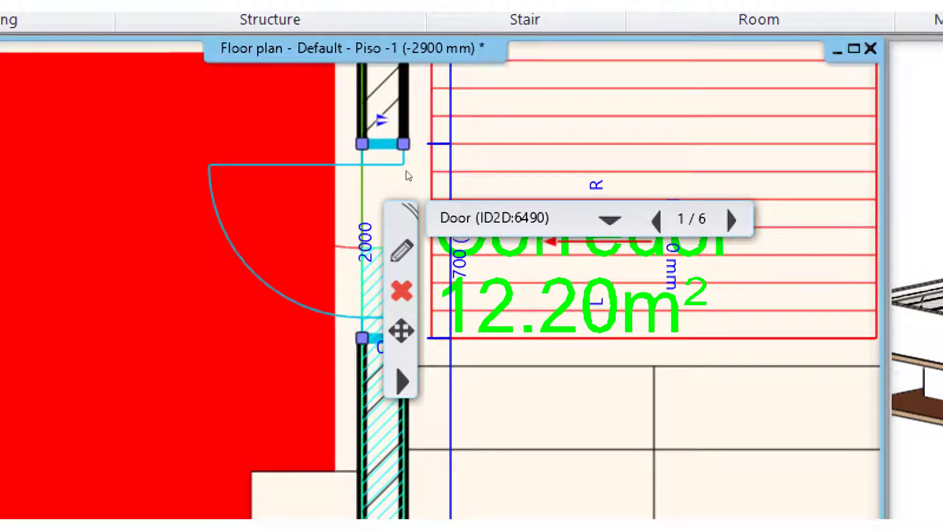
{"action": "scroll", "coordinate": [413, 197], "scroll_direction": "down", "scroll_amount": 3}
{"action": "scroll", "coordinate": [429, 223], "scroll_direction": "up", "scroll_amount": 2}
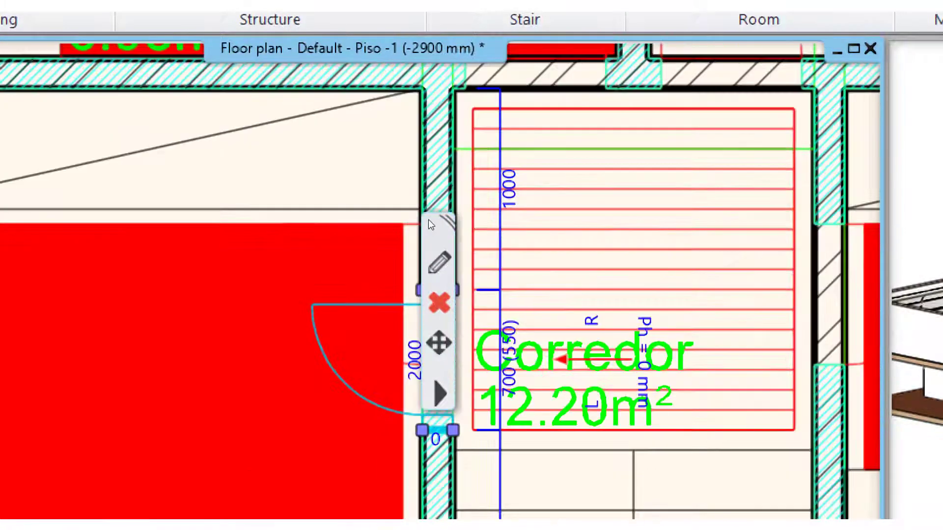
{"action": "scroll", "coordinate": [383, 241], "scroll_direction": "down", "scroll_amount": 1}
{"action": "scroll", "coordinate": [384, 240], "scroll_direction": "up", "scroll_amount": 1}
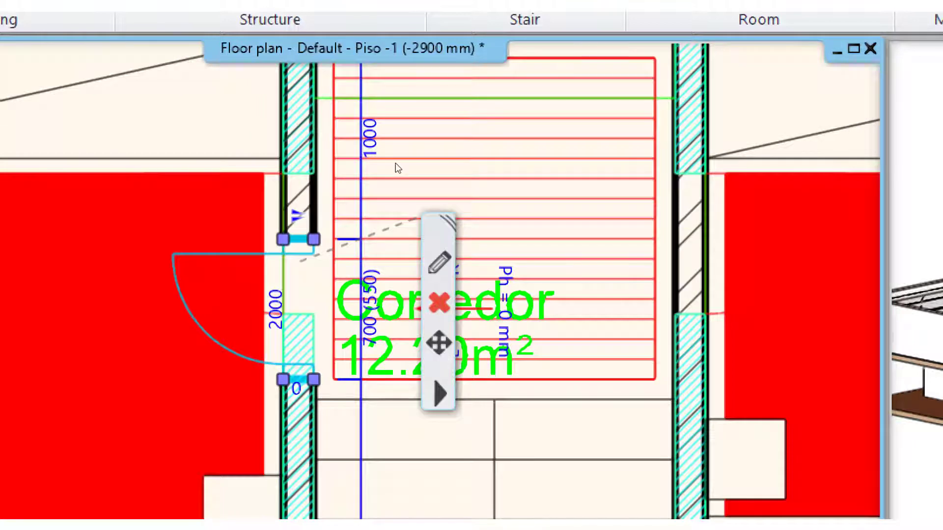
- Move the 700 mm Corredor door by its node to sit 3425 mm from the wall corner
{"action": "left_click", "coordinate": [387, 212]}
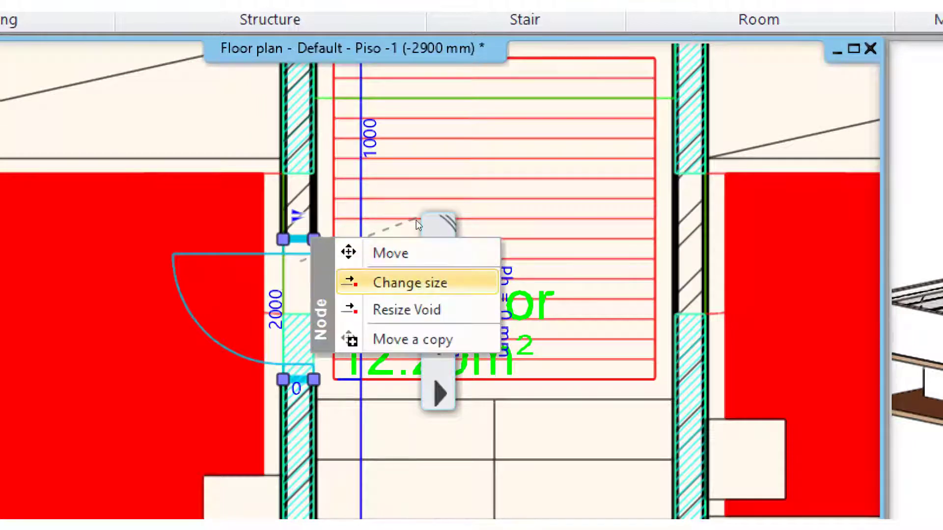
{"action": "left_click", "coordinate": [390, 253]}
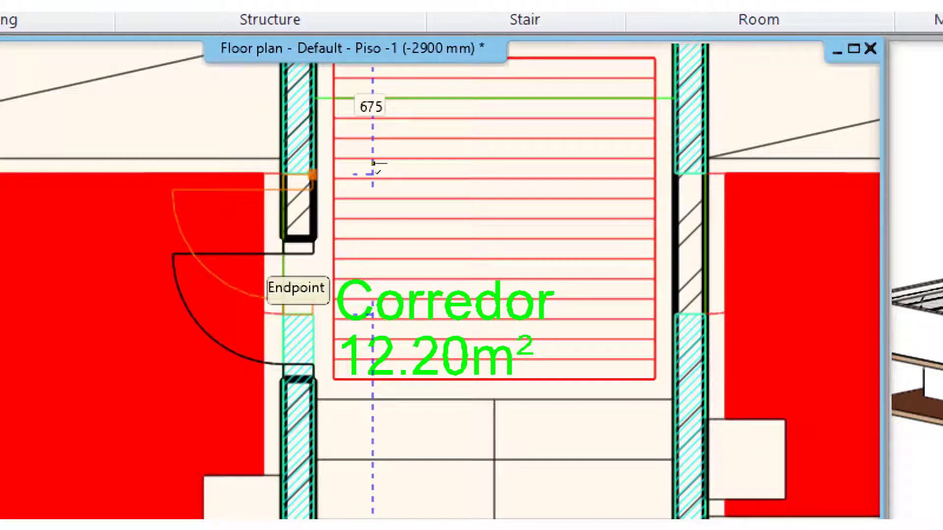
{"action": "left_click", "coordinate": [373, 173]}
{"action": "scroll", "coordinate": [398, 255], "scroll_direction": "down", "scroll_amount": 2}
{"action": "scroll", "coordinate": [399, 255], "scroll_direction": "down", "scroll_amount": 1}
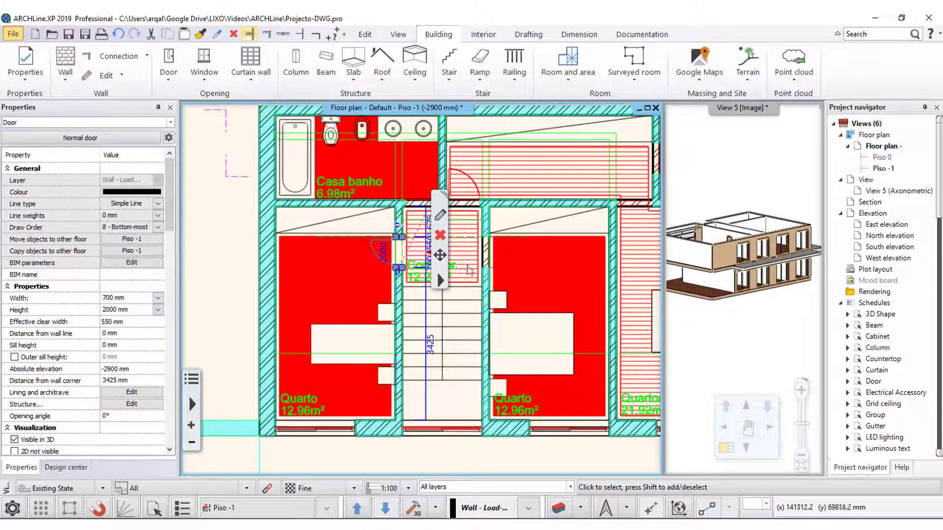
{"action": "key", "text": "Escape"}
{"action": "scroll", "coordinate": [238, 311], "scroll_direction": "down", "scroll_amount": 2}
{"action": "scroll", "coordinate": [236, 313], "scroll_direction": "up", "scroll_amount": 1}
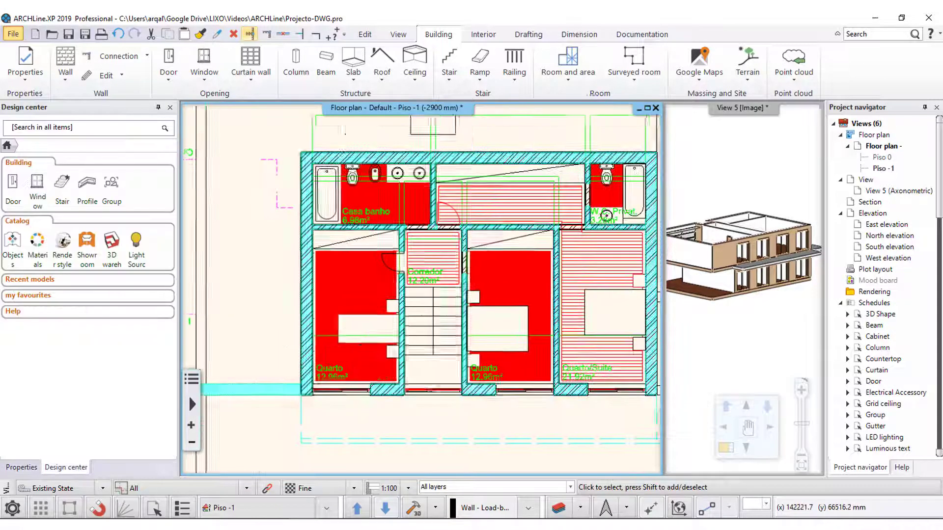
{"action": "middle_click_drag", "start_coordinate": [388, 242], "coordinate": [370, 251]}
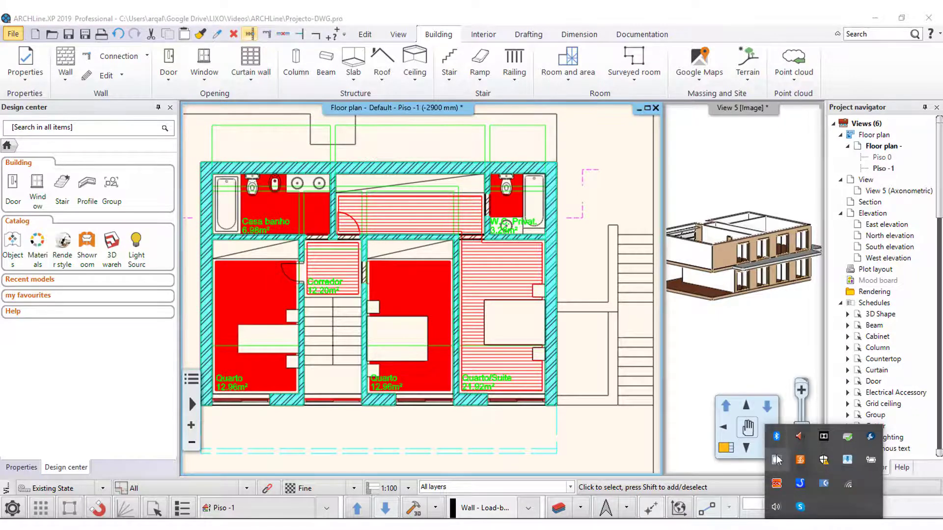
{"action": "right_click", "coordinate": [788, 454]}
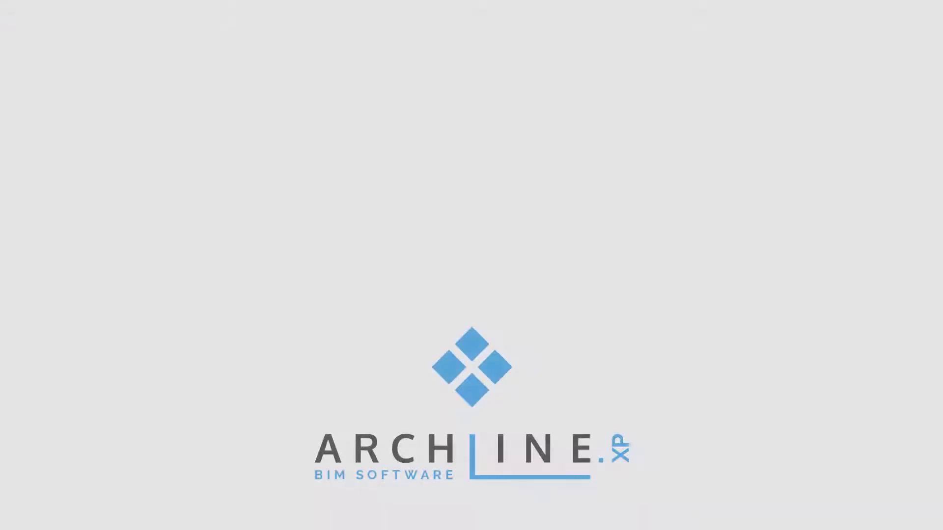